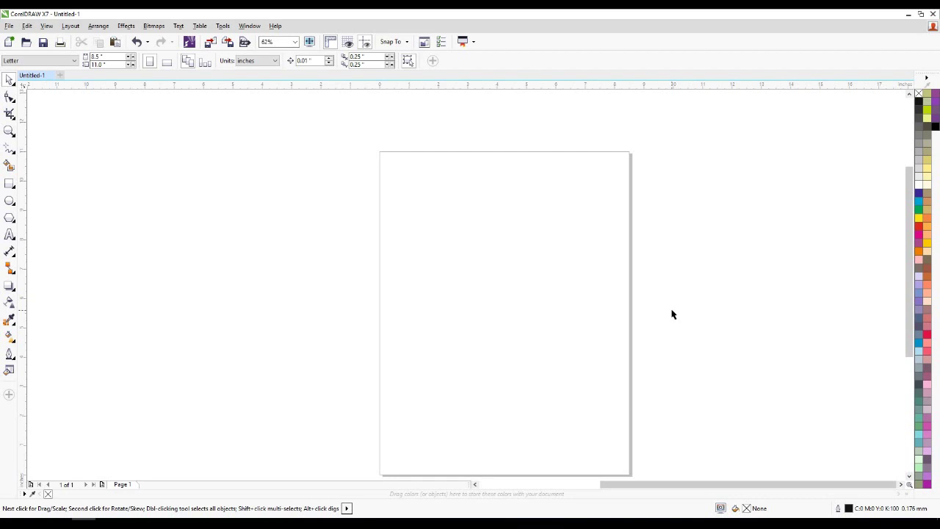
- Open the Object Manager to show the document's page and master page layers
key(h)
drag(594, 353, 560, 318)
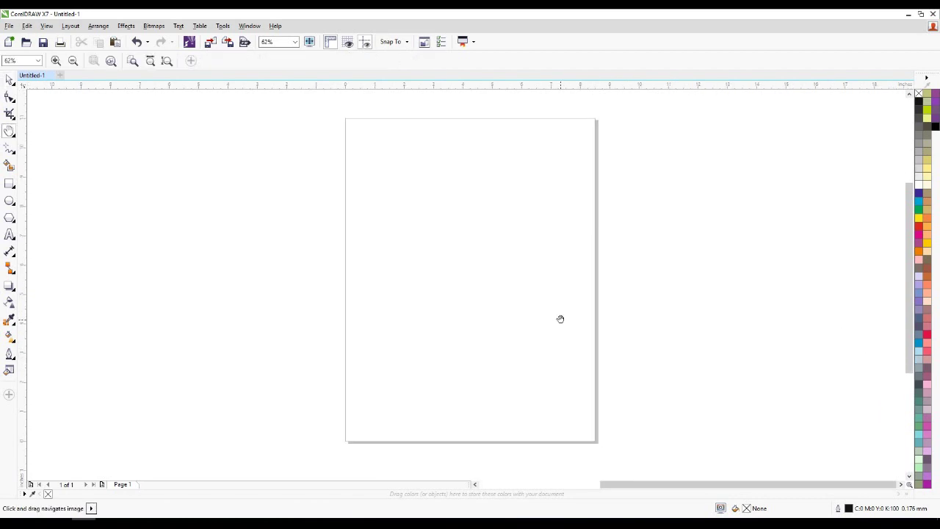
key(space)
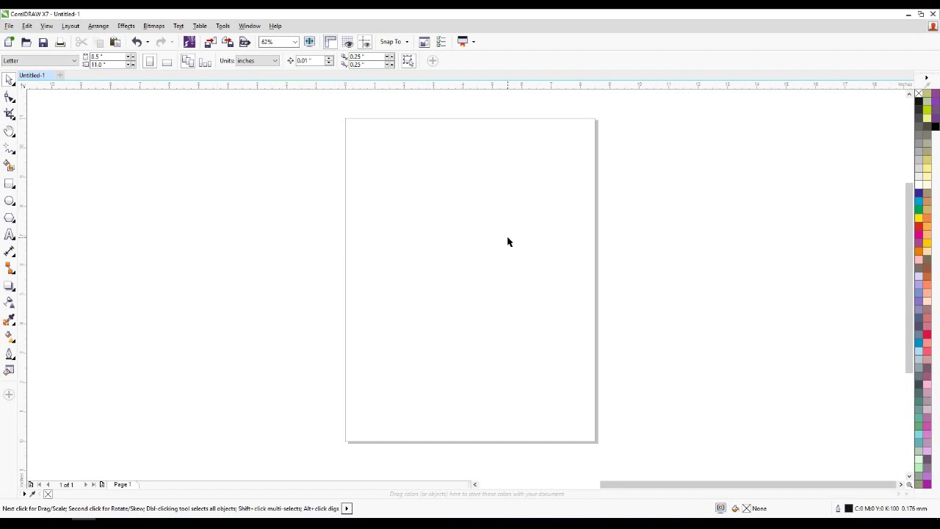
click(224, 27)
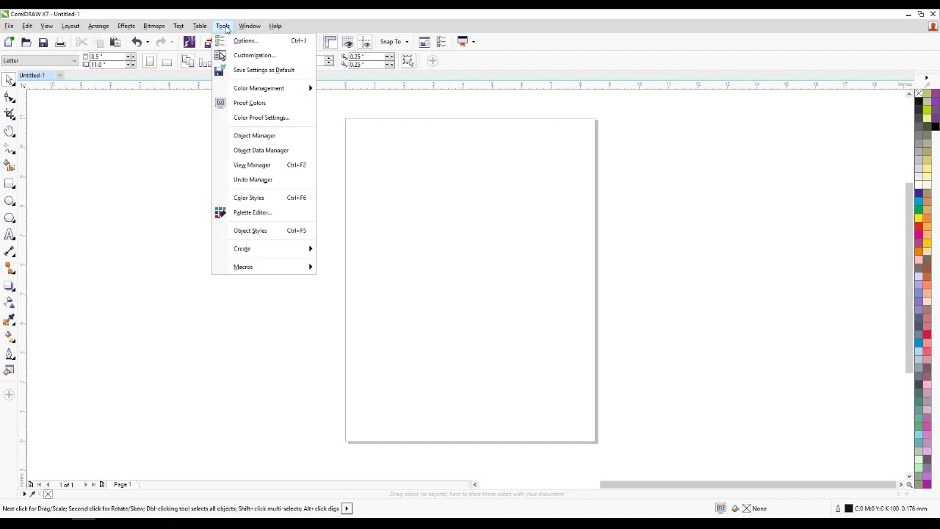
click(271, 135)
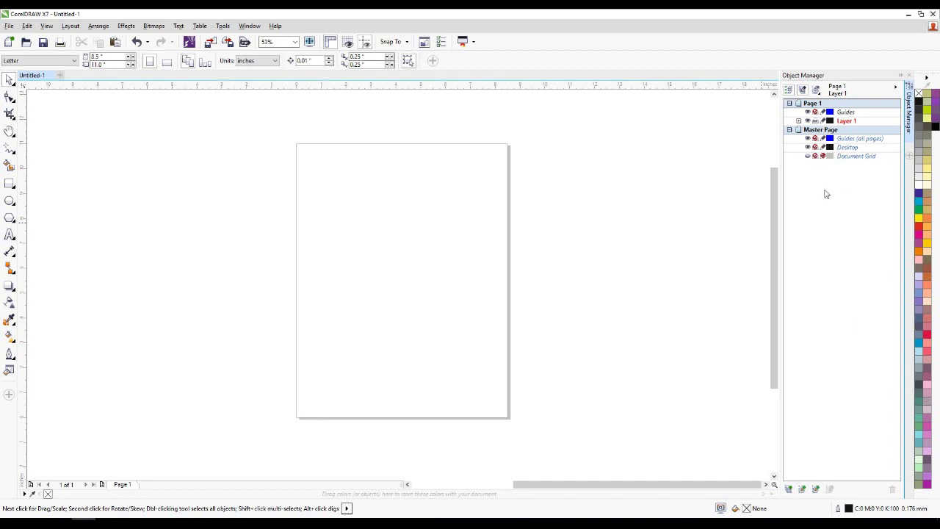
- Activate the master page's Guides (all pages) layer and place two horizontal guidelines at about 8.3 and 6.5 inches
click(855, 138)
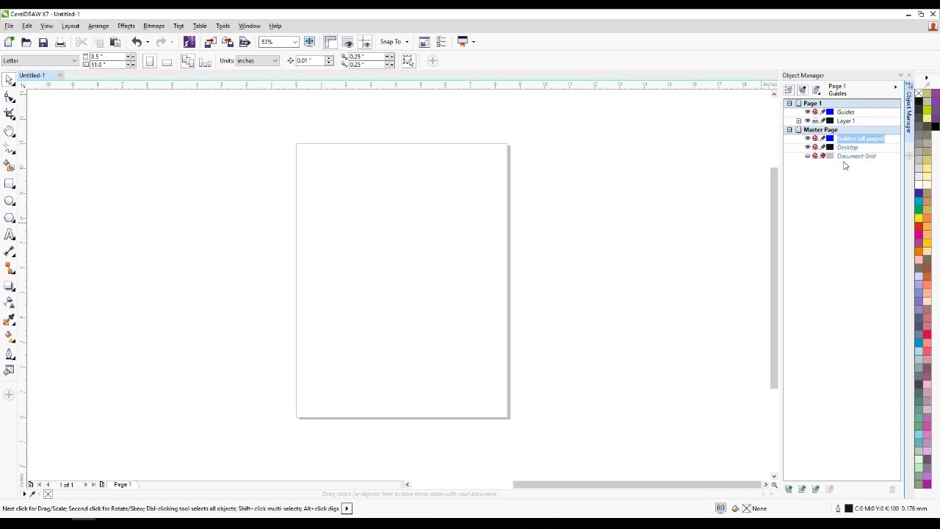
click(842, 205)
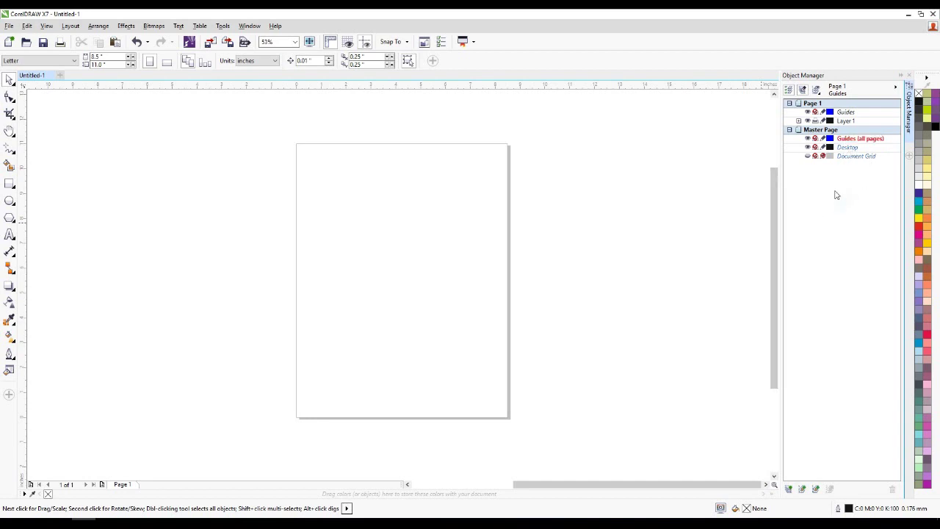
click(808, 147)
click(808, 147)
drag(407, 85, 402, 211)
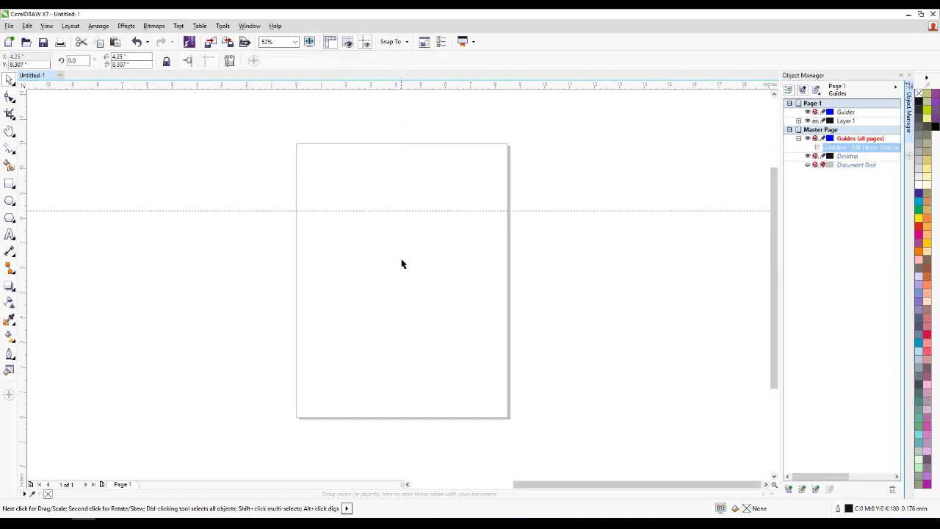
drag(429, 86, 412, 256)
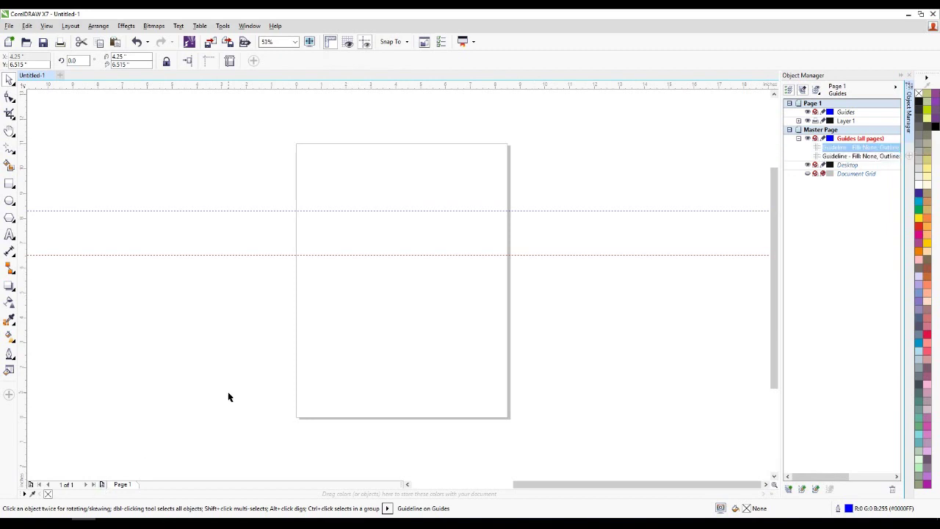
- Insert 10 additional pages after page 1
key(Page_Down)
text(0)
key(Return)
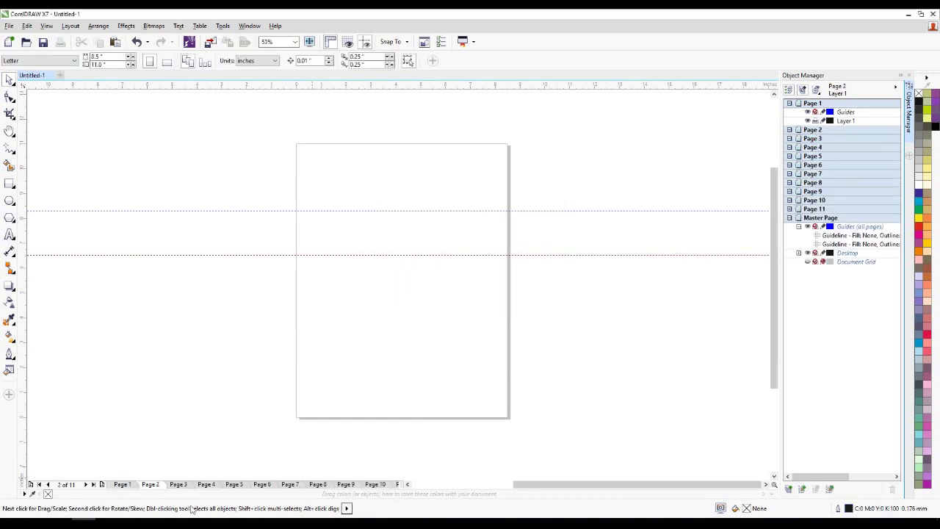
- Go through pages 1 to 10 to check the master guidelines on each page
click(122, 484)
click(150, 484)
click(178, 484)
click(206, 484)
click(234, 484)
click(262, 484)
click(290, 484)
click(318, 484)
click(346, 484)
click(375, 484)
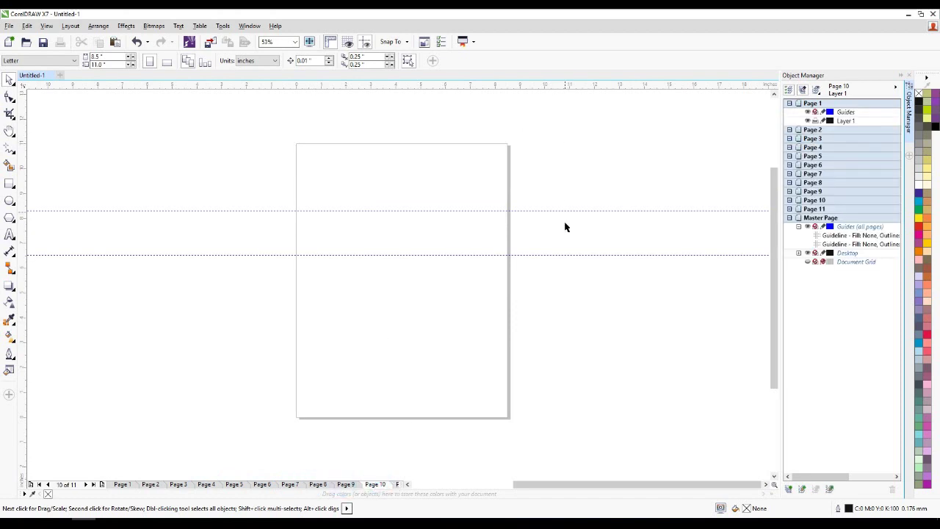
- Select each of the two guidelines on page 10 and in the master page's layer list to match them up
click(533, 211)
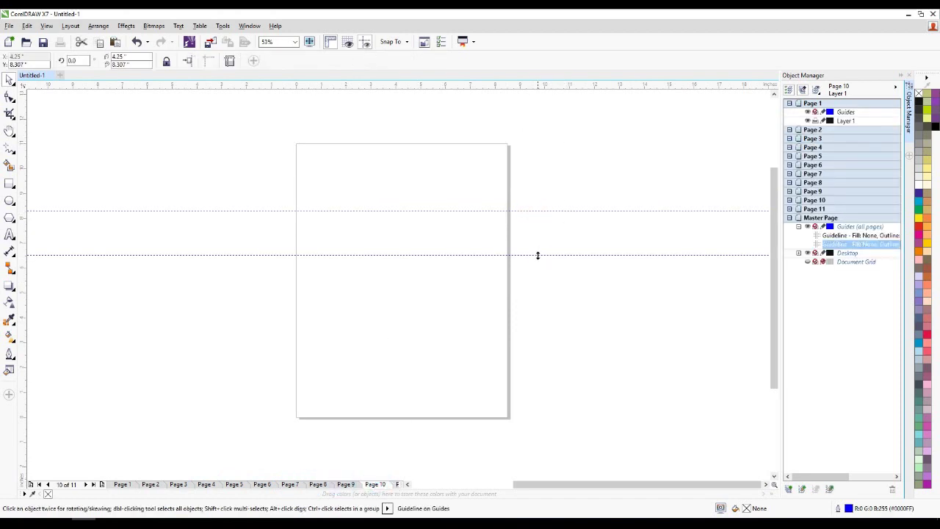
click(538, 255)
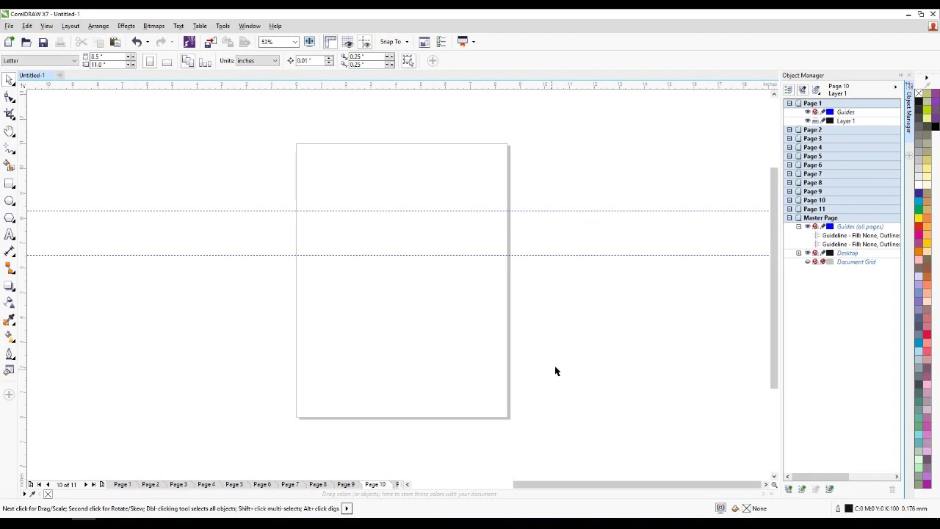
click(845, 244)
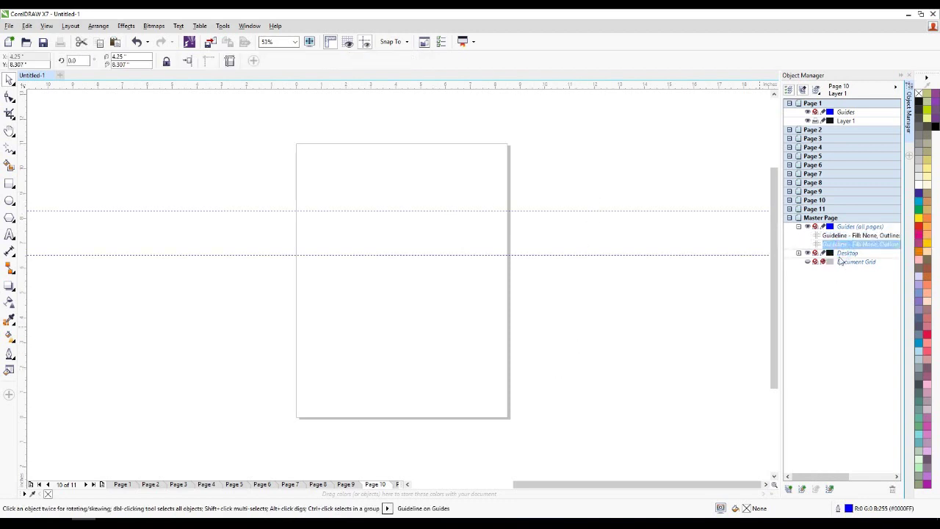
click(841, 236)
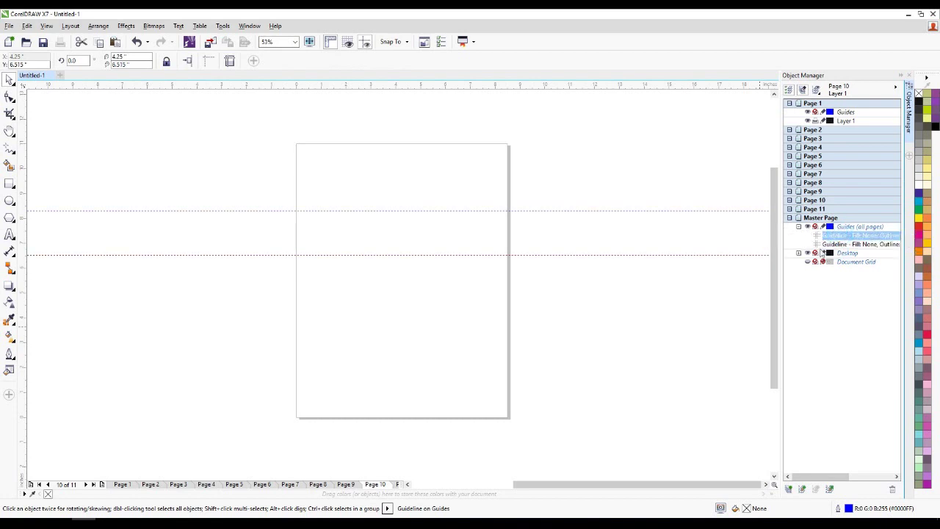
- Toggle the visibility of the Guides (all pages) master layer off and on repeatedly, leaving it shown
click(808, 227)
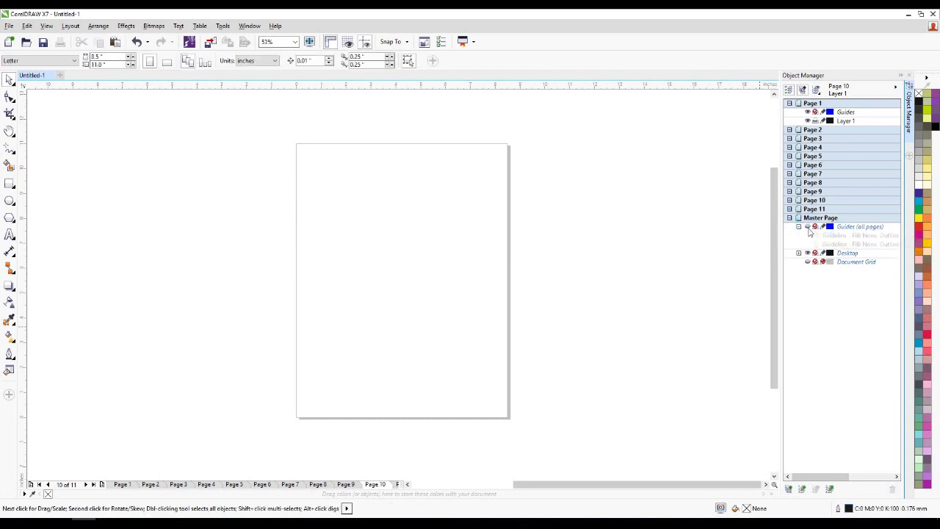
click(808, 227)
click(808, 227)
click(808, 227)
click(808, 227)
click(808, 227)
click(808, 227)
click(808, 227)
click(808, 227)
click(808, 227)
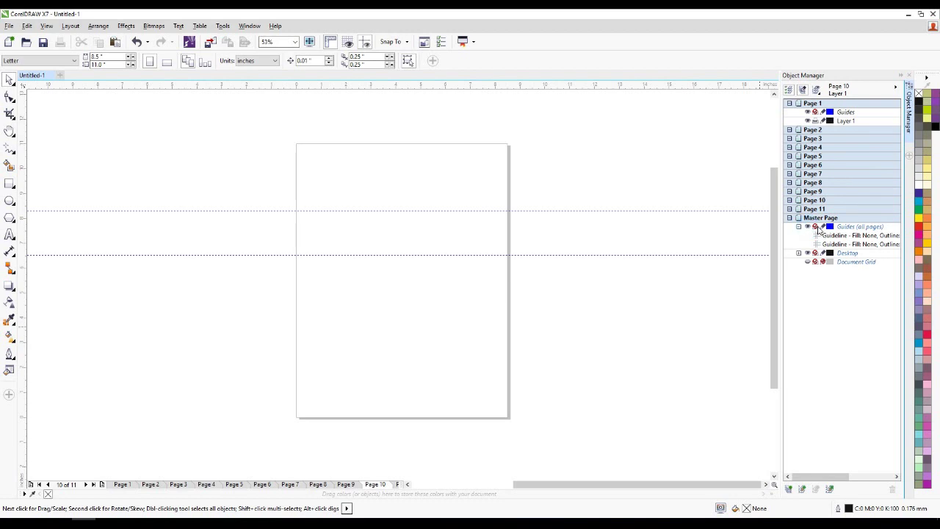
- Enable printing for the Guides (all pages) master layer and check page 10 in the print preview
click(814, 226)
click(365, 211)
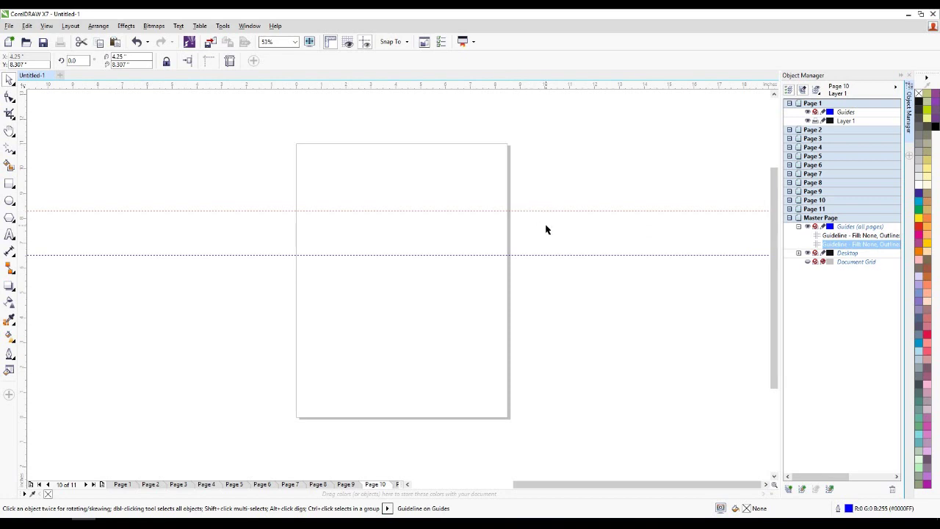
click(816, 227)
click(9, 26)
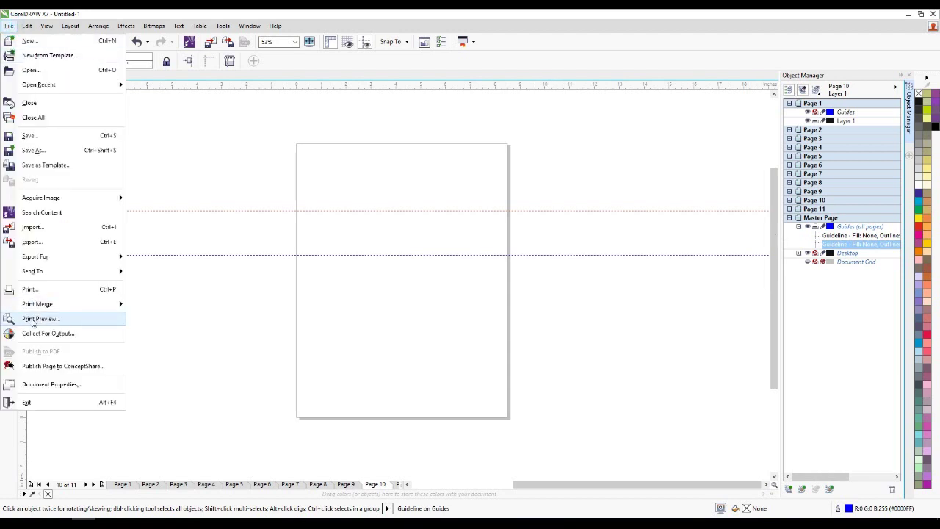
click(32, 321)
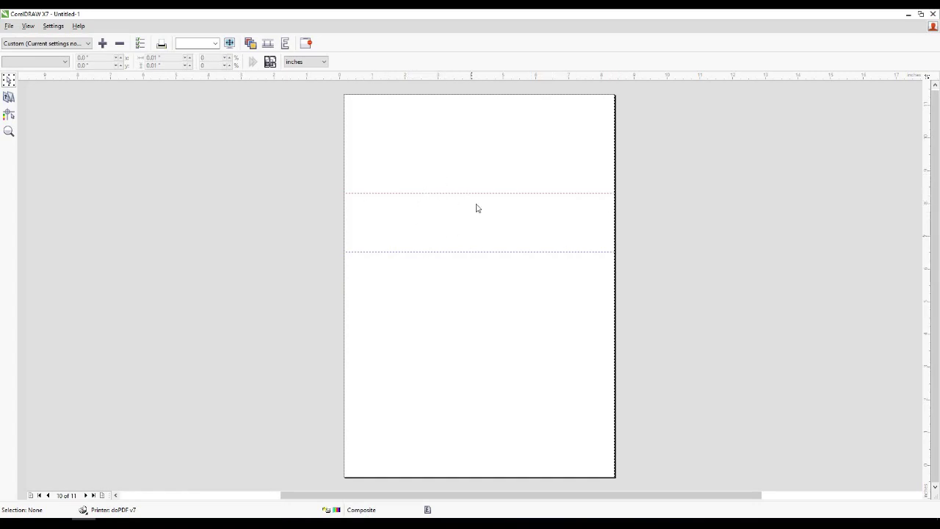
click(307, 42)
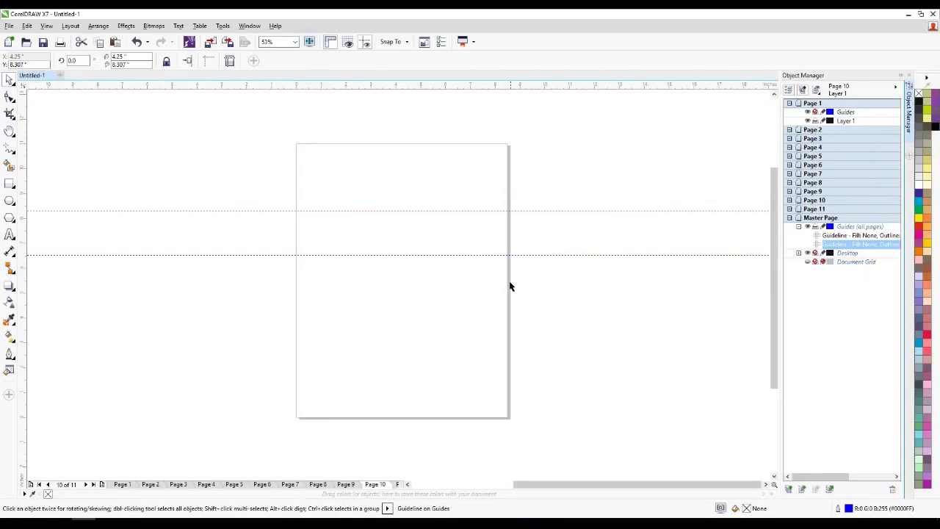
- Disable printing for the Guides (all pages) master layer and check which print commands are available
drag(822, 247, 821, 248)
click(9, 26)
mouse_move(48, 305)
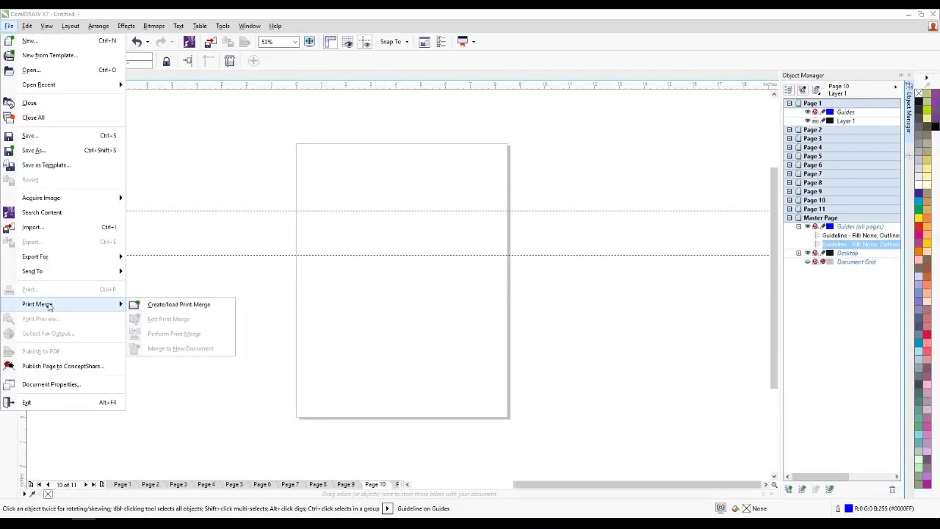
click(455, 321)
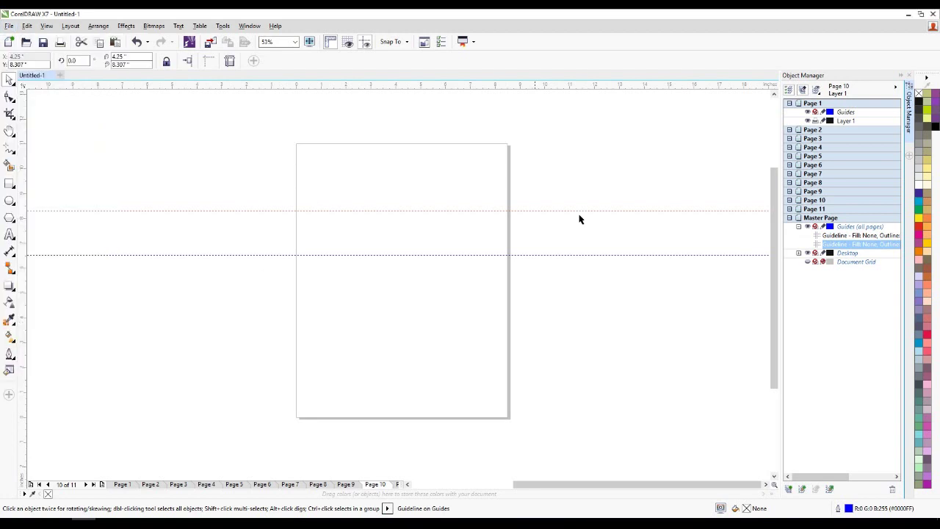
- Draw a rectangle about 2.2 by 2.5 inches outside page 10 and try to open the print preview
click(9, 183)
drag(215, 288, 274, 354)
click(8, 26)
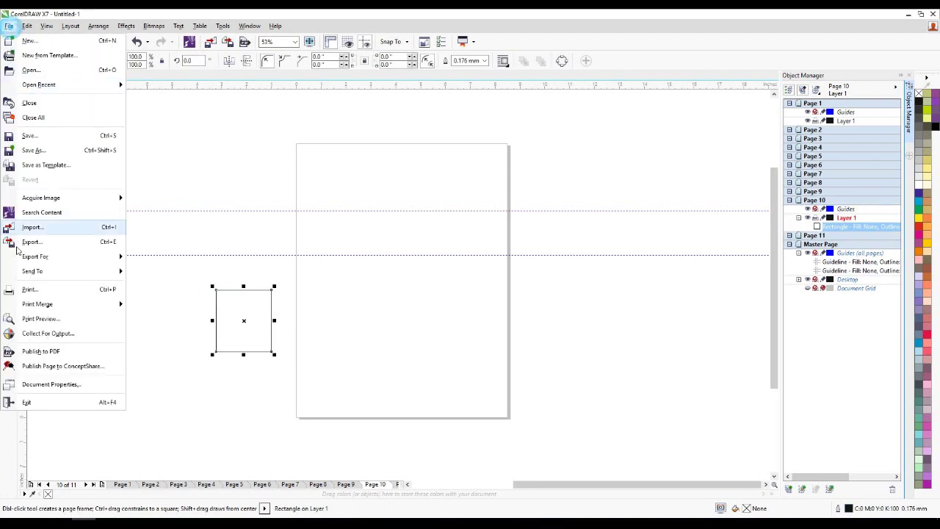
click(36, 321)
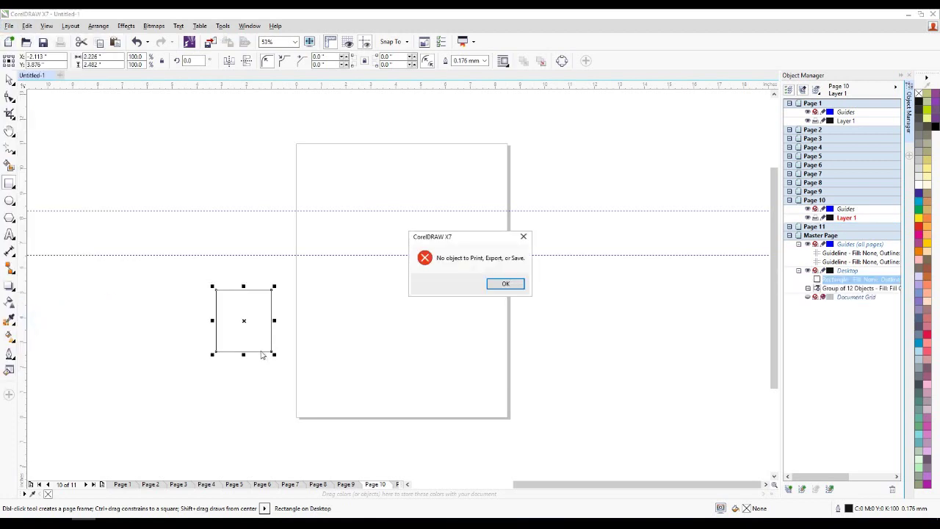
click(503, 284)
- Move the rectangle onto the lower part of page 10 and check the page in the print preview
drag(242, 322, 356, 356)
click(9, 26)
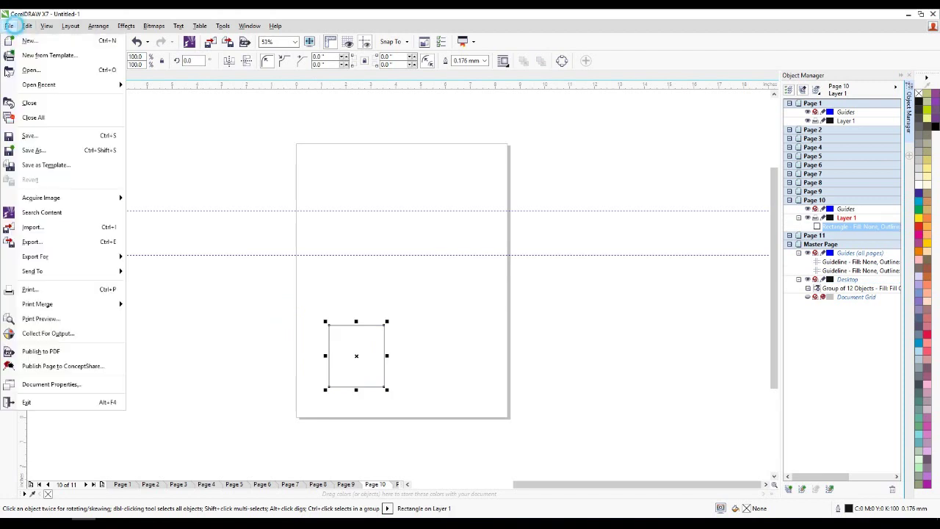
click(41, 319)
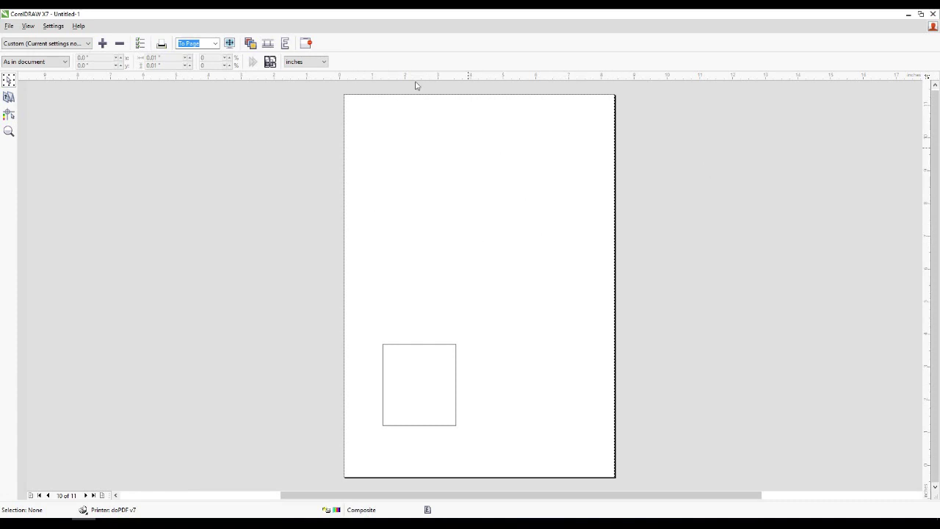
click(307, 42)
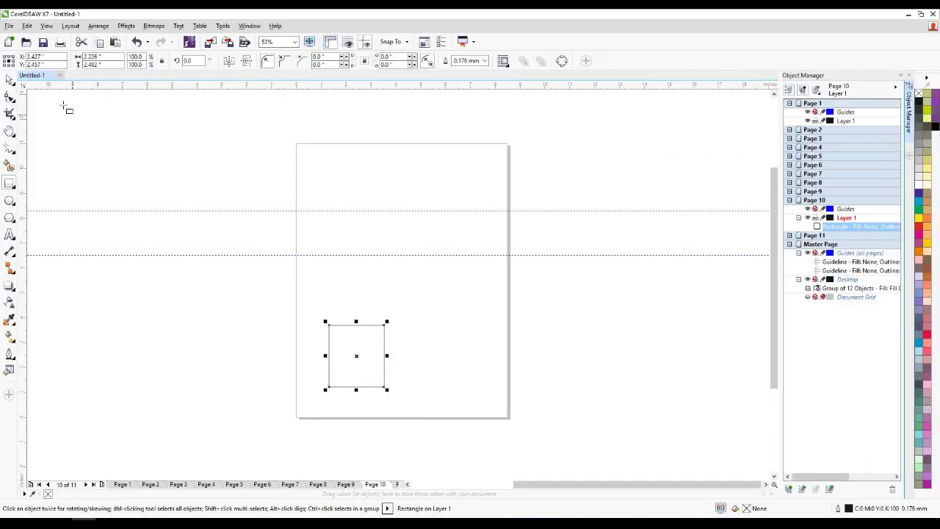
- Delete the test rectangle from page 10 and both horizontal guidelines from the master page
click(9, 79)
click(111, 105)
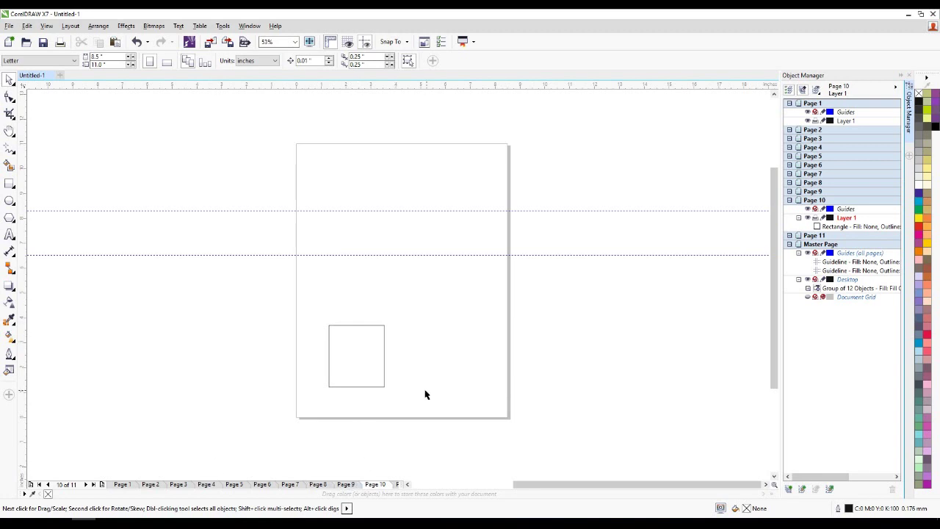
click(375, 357)
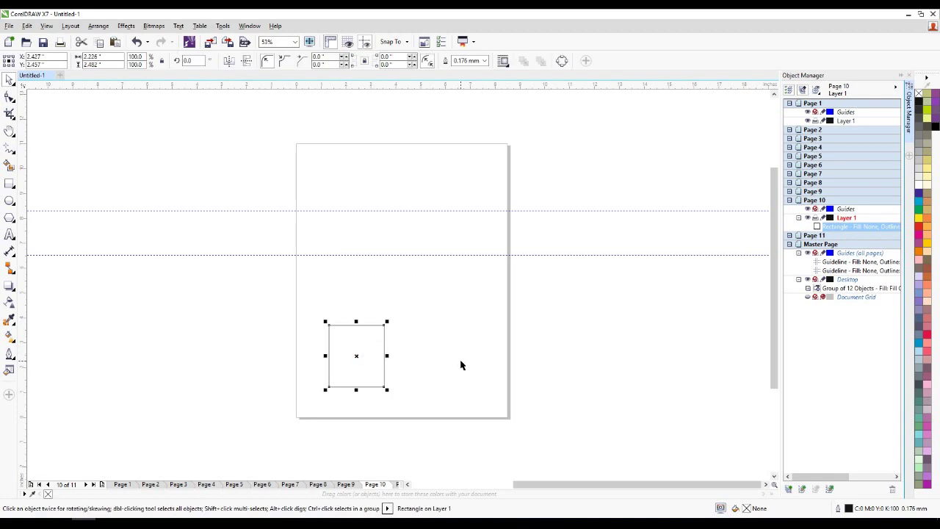
key(Delete)
click(598, 357)
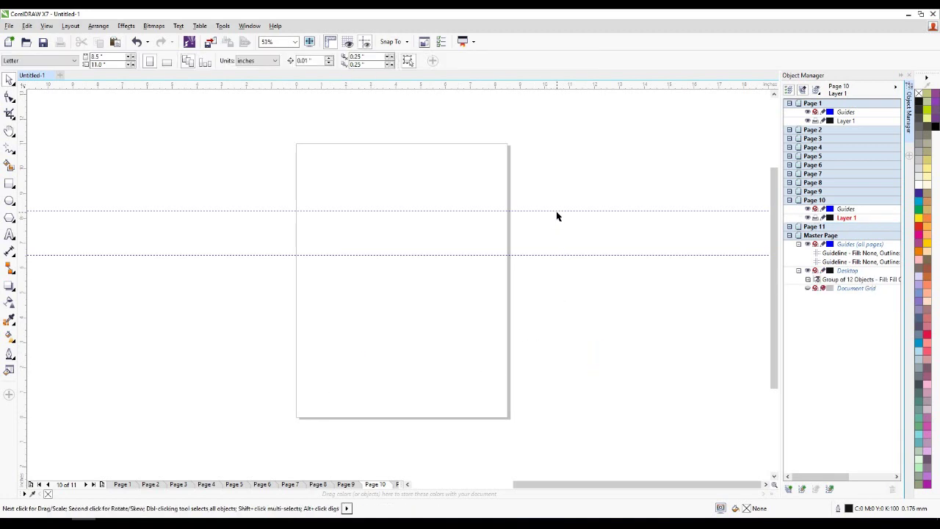
click(556, 210)
key(Delete)
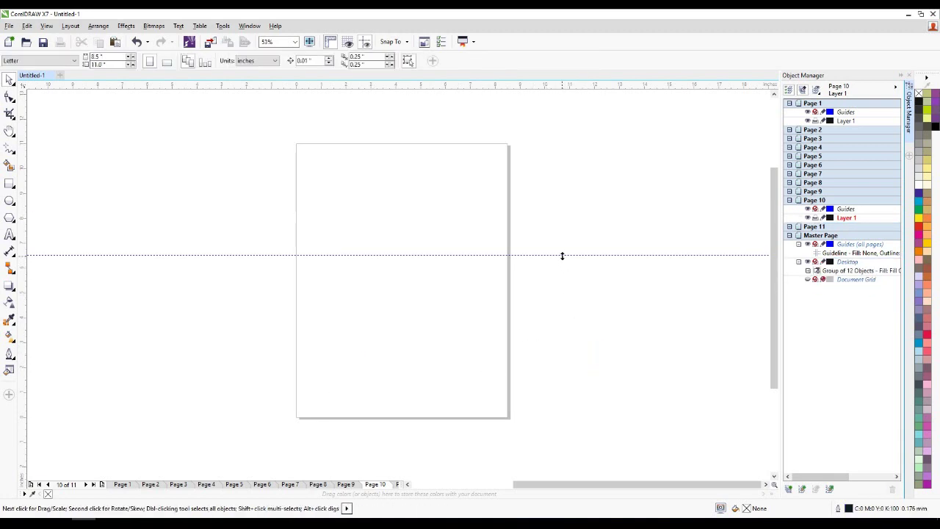
click(562, 255)
key(Delete)
- Move the TeaLeaf logo from the desktop area onto the upper part of page 10
scroll(426, 227, down, 2)
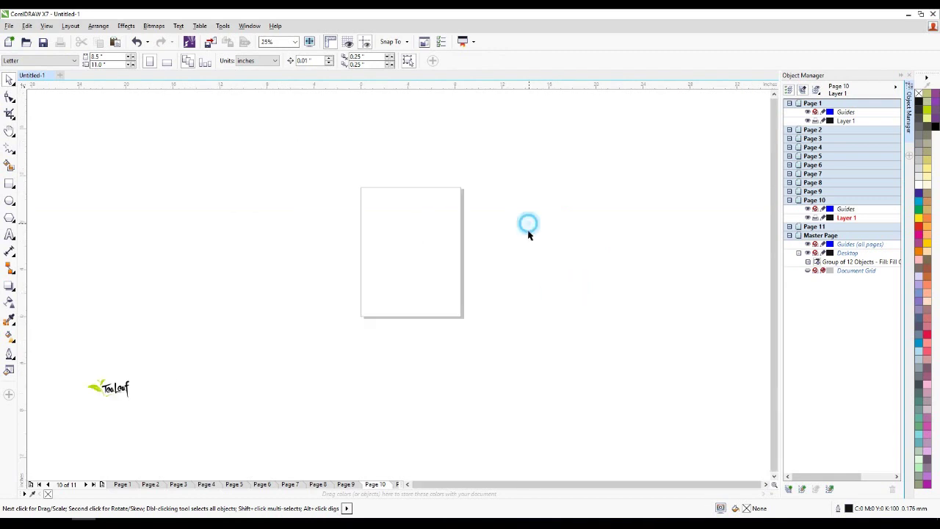
drag(96, 387, 404, 216)
scroll(400, 214, up, 5)
click(467, 132)
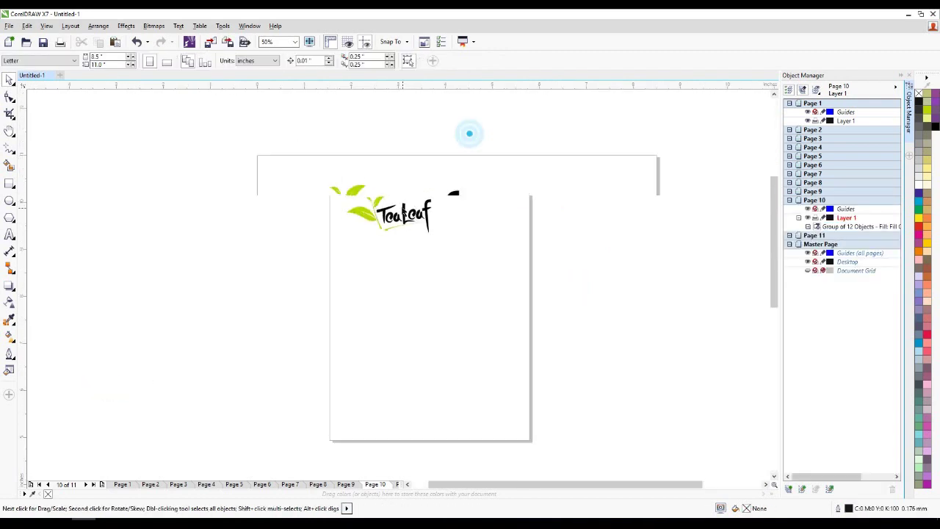
- Try scaling the TeaLeaf logo down to 44.4% and undo the resize
click(400, 214)
drag(519, 312, 332, 269)
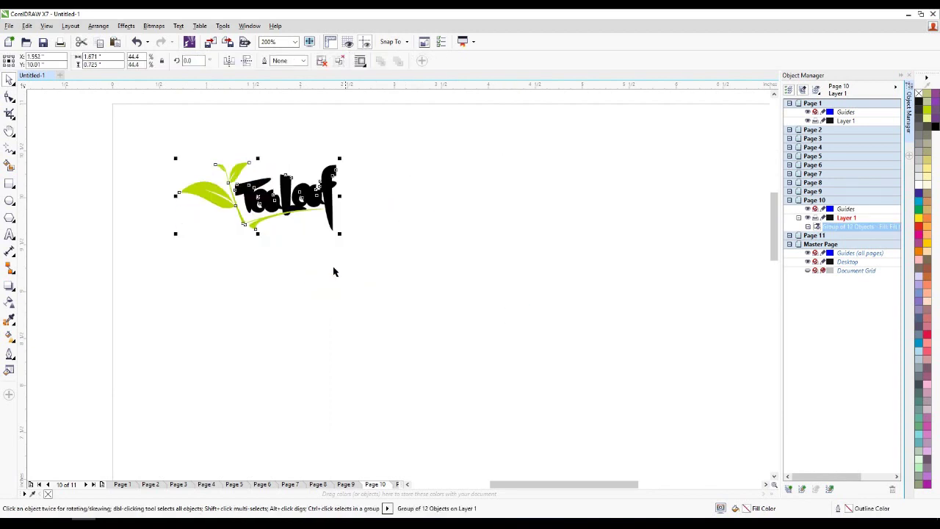
scroll(323, 270, down, 1)
key(ctrl+z)
click(362, 147)
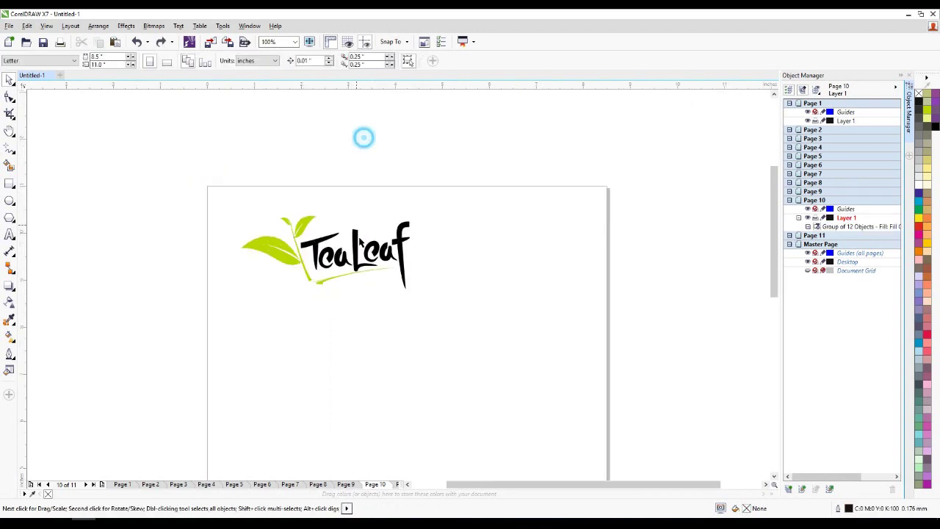
- Move the TeaLeaf logo slightly closer to the upper-left corner of page 10
click(394, 256)
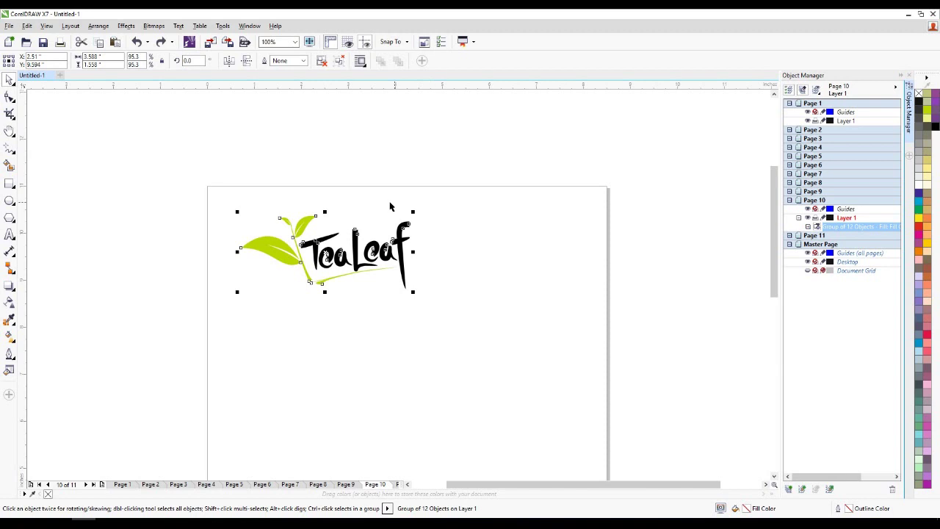
scroll(390, 206, down, 2)
click(423, 159)
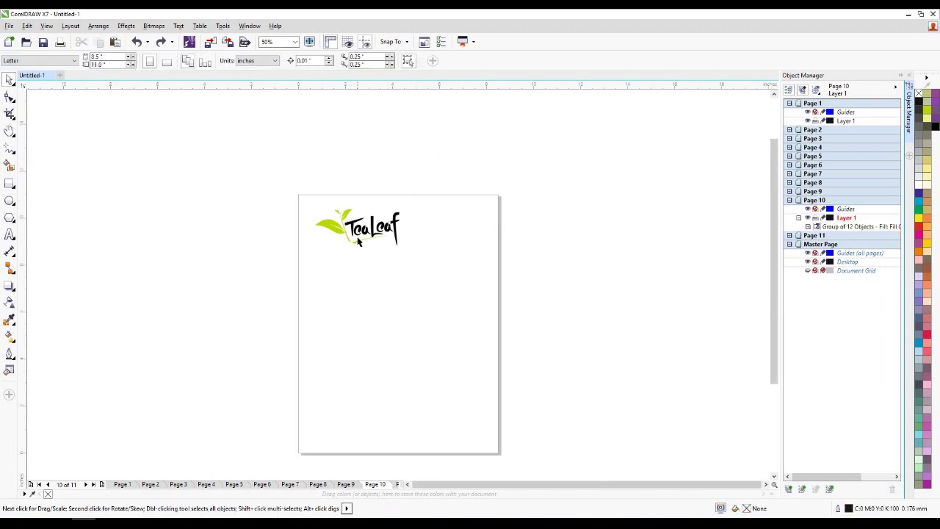
drag(357, 241, 353, 238)
click(533, 171)
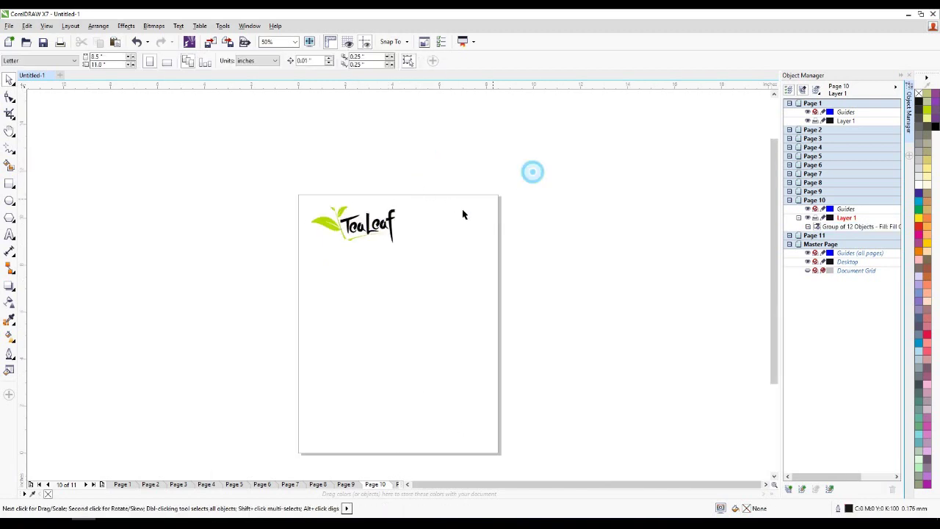
click(386, 228)
click(644, 216)
click(425, 166)
click(353, 229)
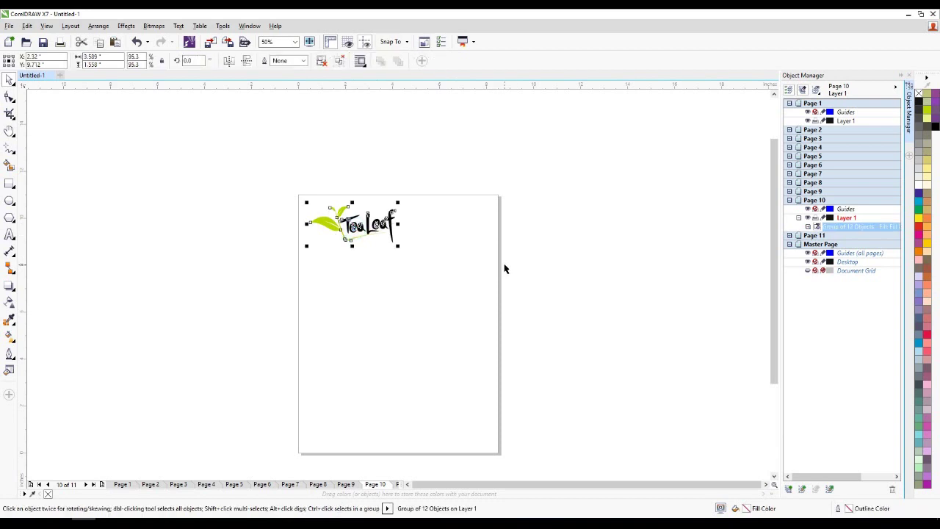
click(690, 202)
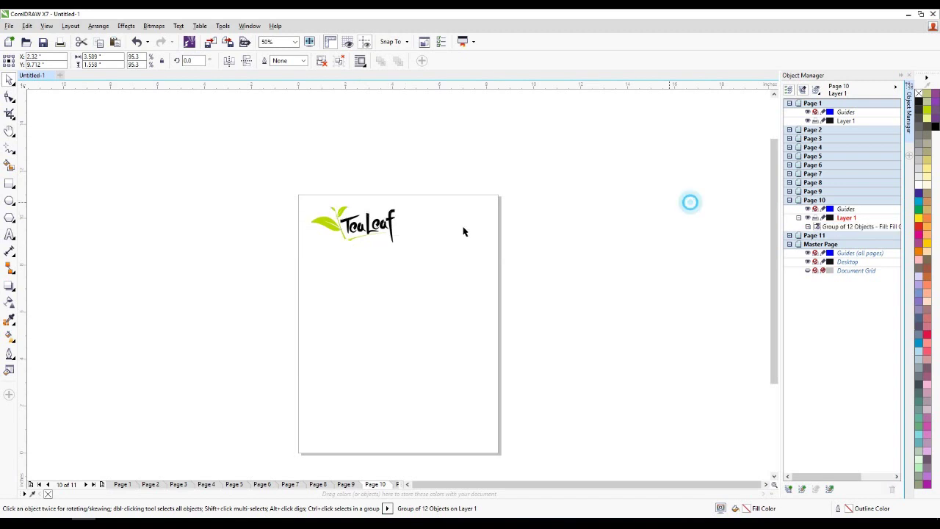
- Move the TeaLeaf logo off page 10 onto the desktop area to the left of the page
click(375, 229)
drag(375, 229, 179, 238)
click(232, 173)
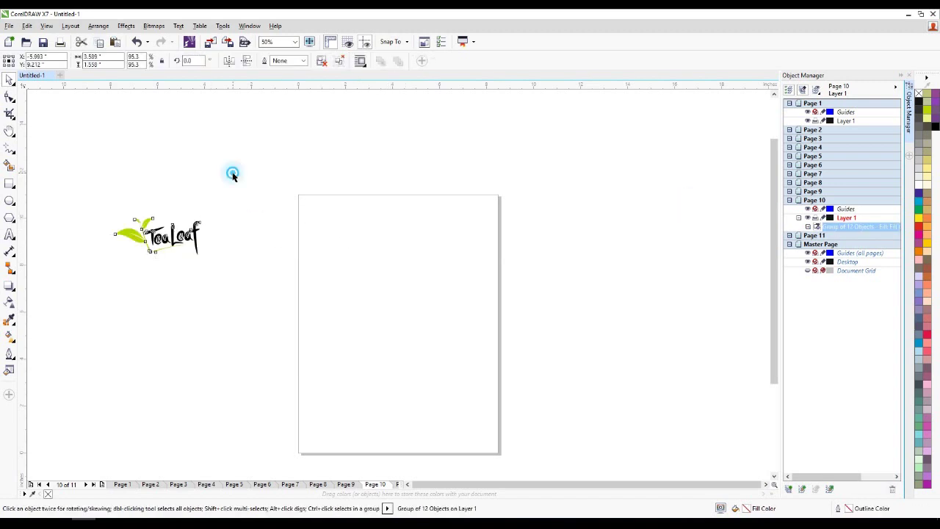
click(175, 236)
click(277, 159)
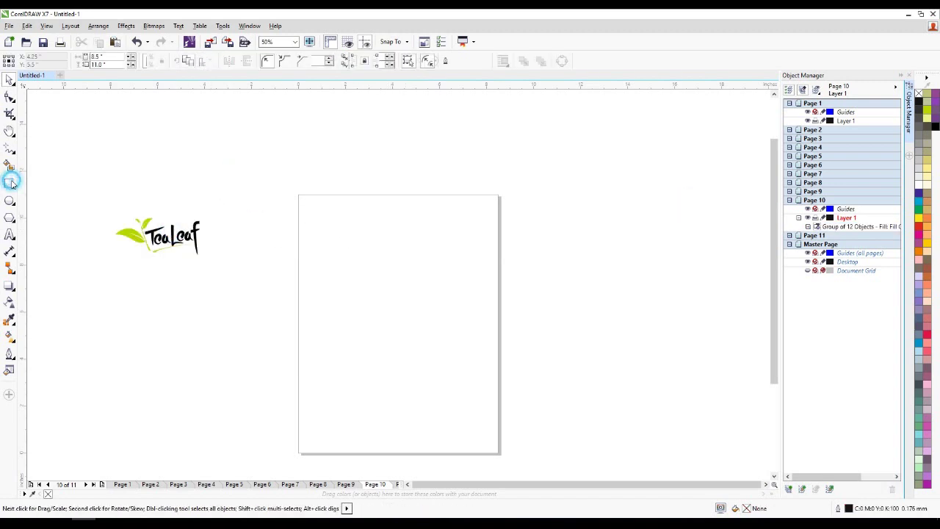
- Create a page-sized rectangle, shorten it to a header band about 1.55 inches tall and fill it yellow without an outline
double_click(10, 184)
key(space)
click(397, 456)
click(412, 415)
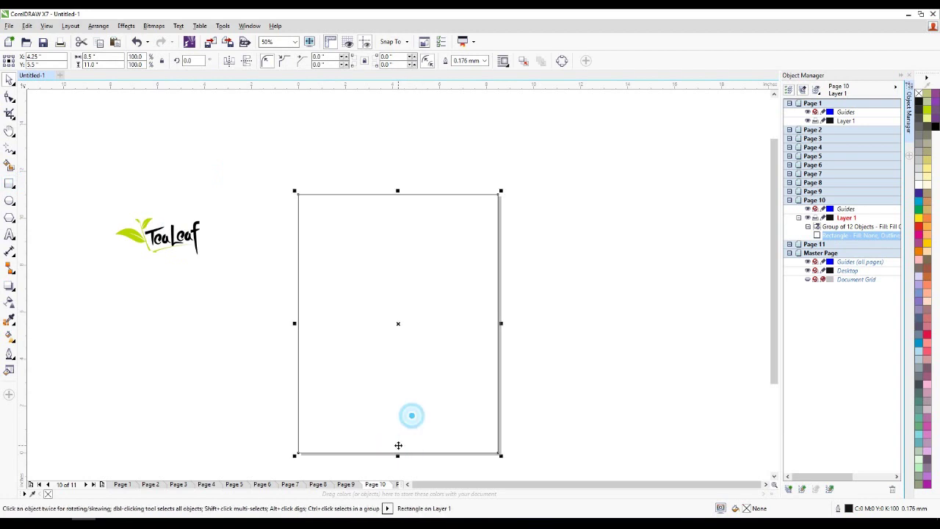
drag(397, 455, 405, 234)
click(919, 219)
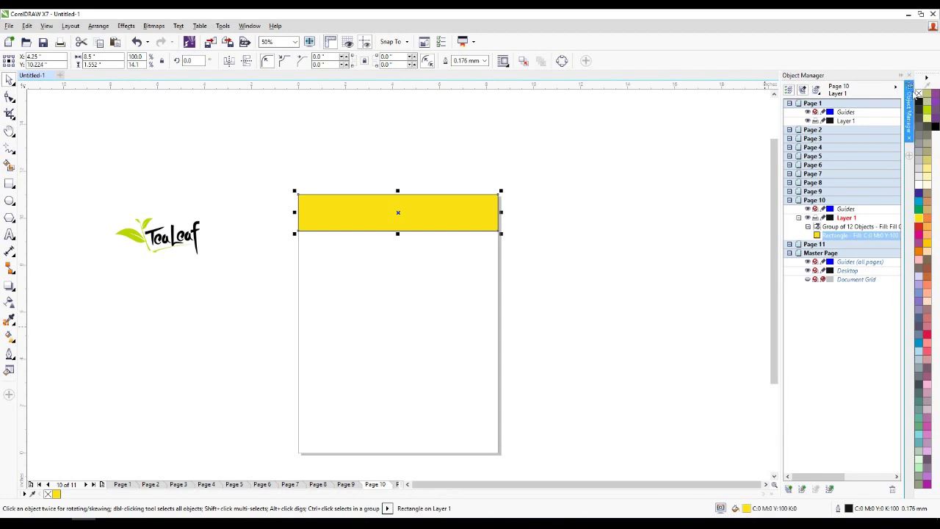
click(500, 145)
- Place the TeaLeaf logo on the left end of the yellow band and scale it down to about 62%
drag(168, 234, 356, 214)
scroll(351, 206, up, 2)
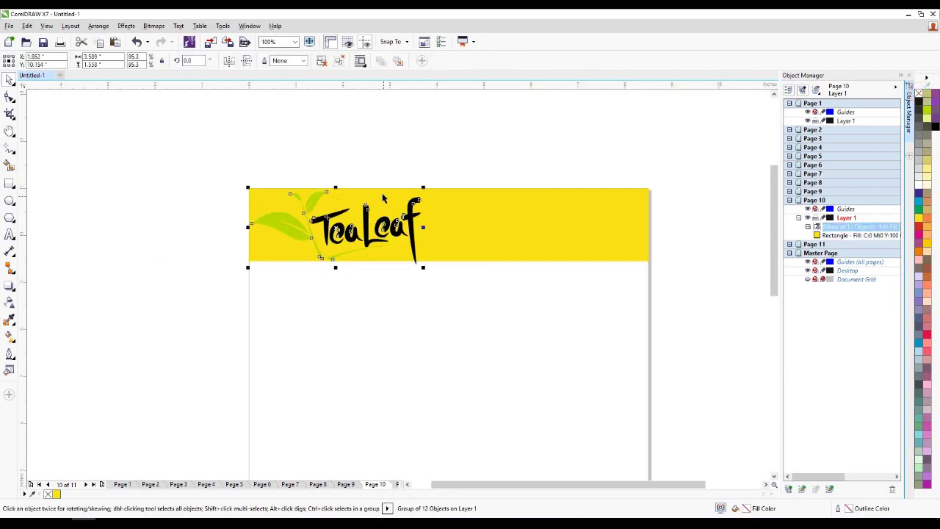
drag(421, 269, 365, 241)
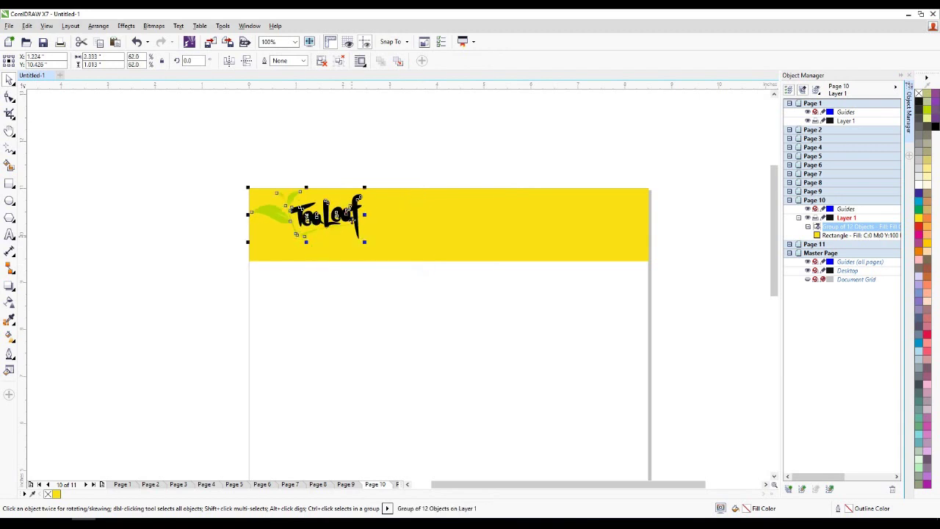
- Ungroup the logo and set the Artistic Media stroke width of its lettering curves to 0.1 inches
key(ctrl+u)
drag(419, 135, 288, 262)
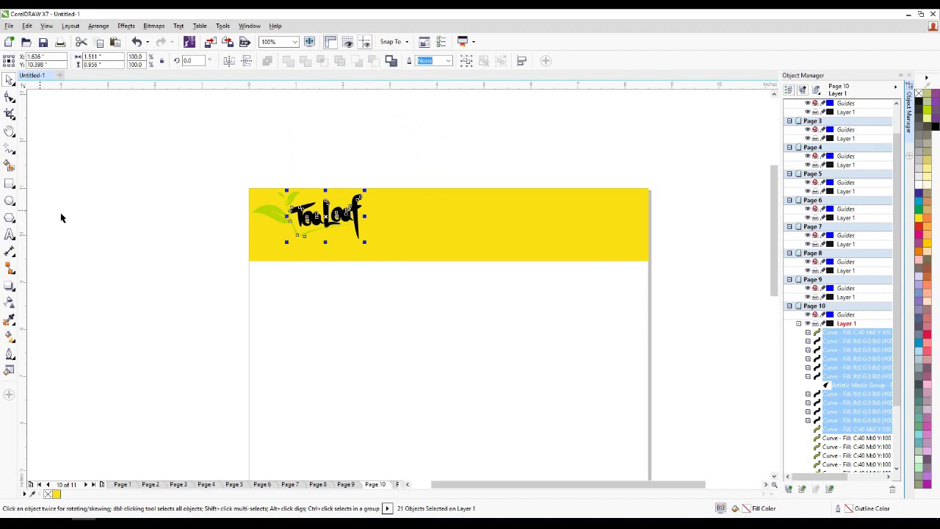
key(i)
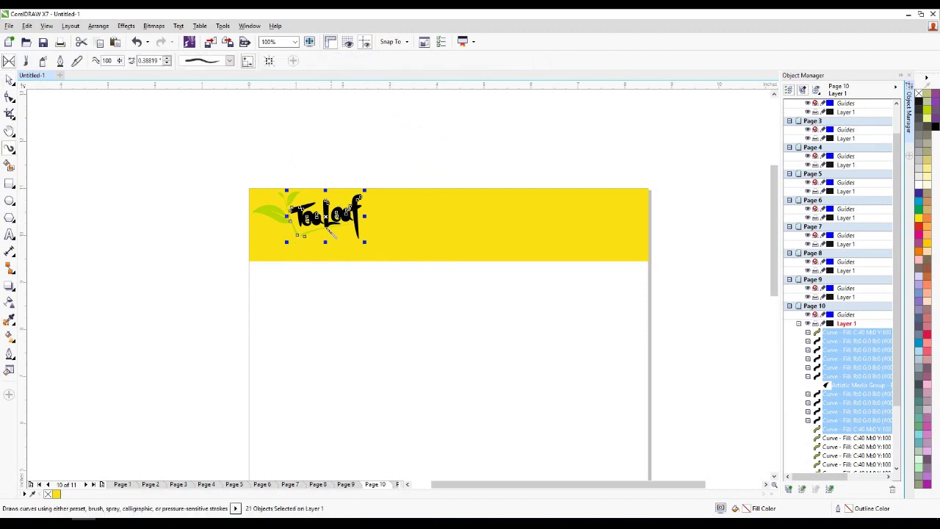
double_click(146, 60)
text(1)
key(Return)
double_click(150, 60)
key(BackSpace)
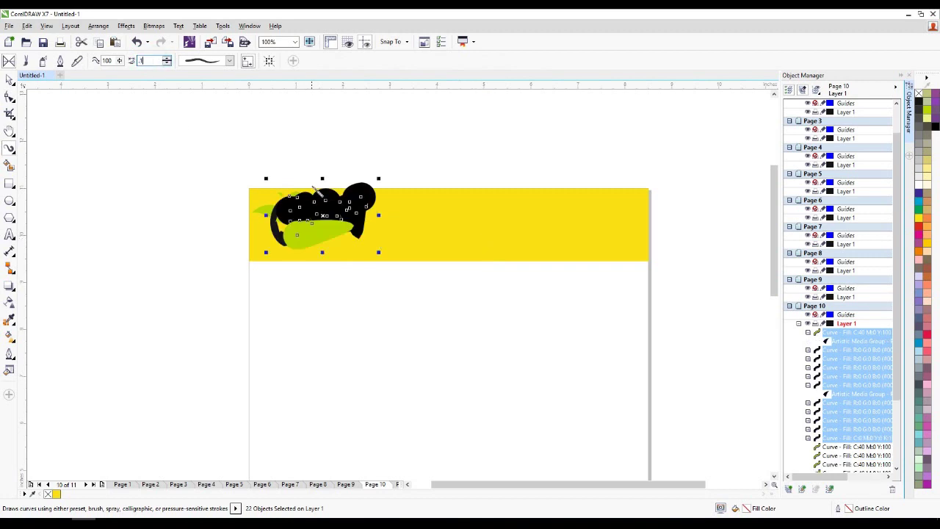
text(.1)
key(Return)
key(space)
- Reposition the whole logo slightly lower within the left part of the yellow band
drag(408, 140, 168, 304)
mouse_move(365, 242)
mouse_down()
mouse_move(352, 250)
mouse_move(365, 256)
mouse_move(357, 246)
mouse_up()
click(399, 147)
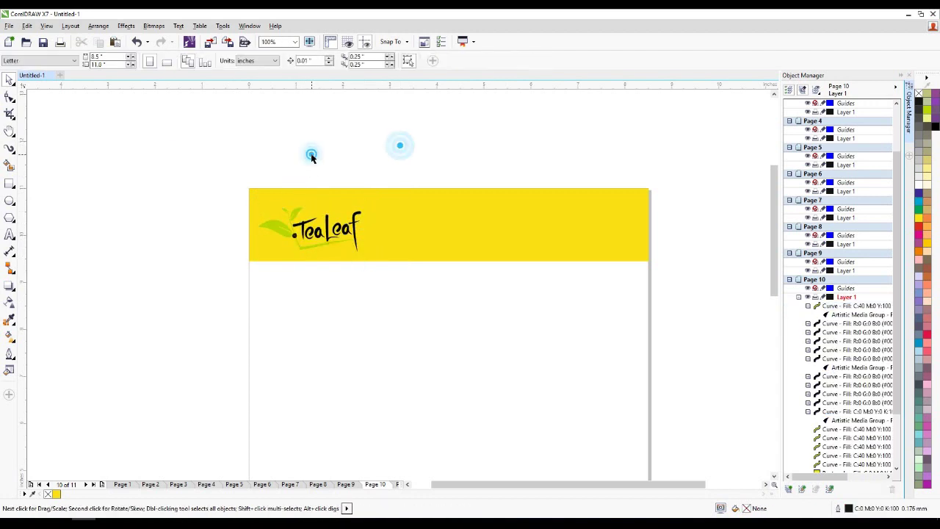
- Select the complete header on page 10 and go through pages 1 to 9 to check what each page contains
scroll(273, 184, down, 2)
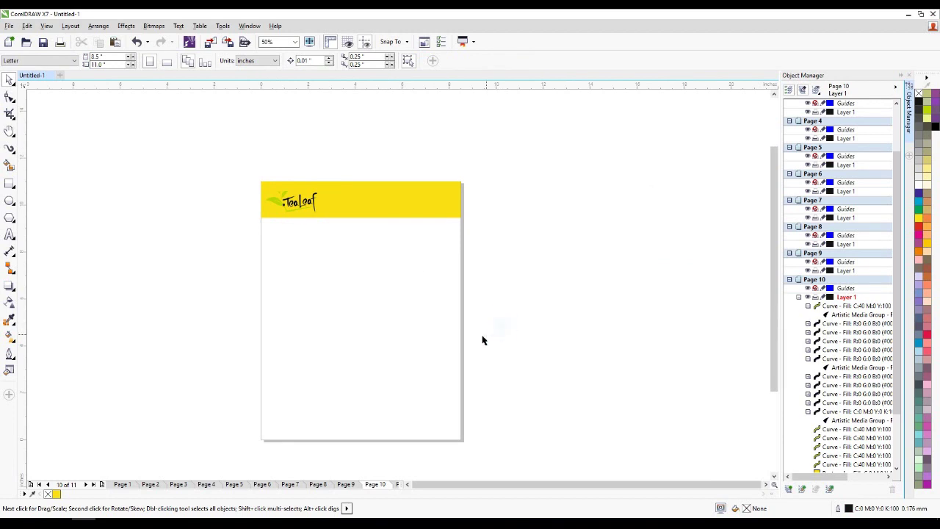
drag(518, 158, 150, 279)
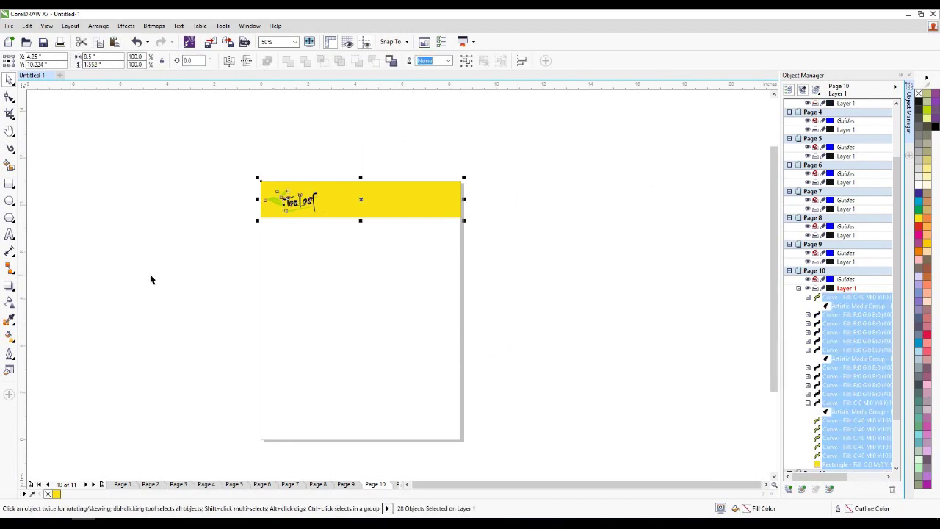
click(122, 484)
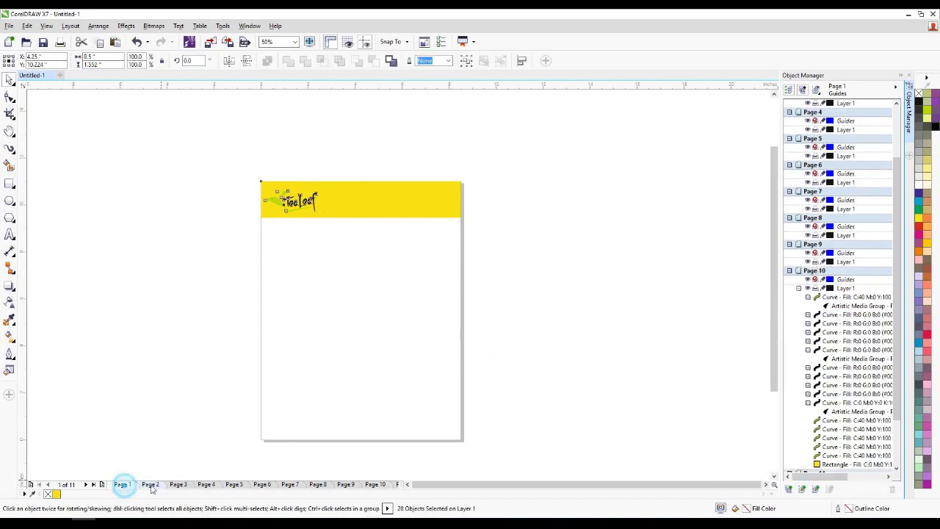
click(151, 484)
click(186, 484)
click(257, 484)
click(121, 484)
click(178, 484)
click(206, 484)
click(234, 484)
click(262, 484)
click(290, 484)
click(318, 484)
click(346, 484)
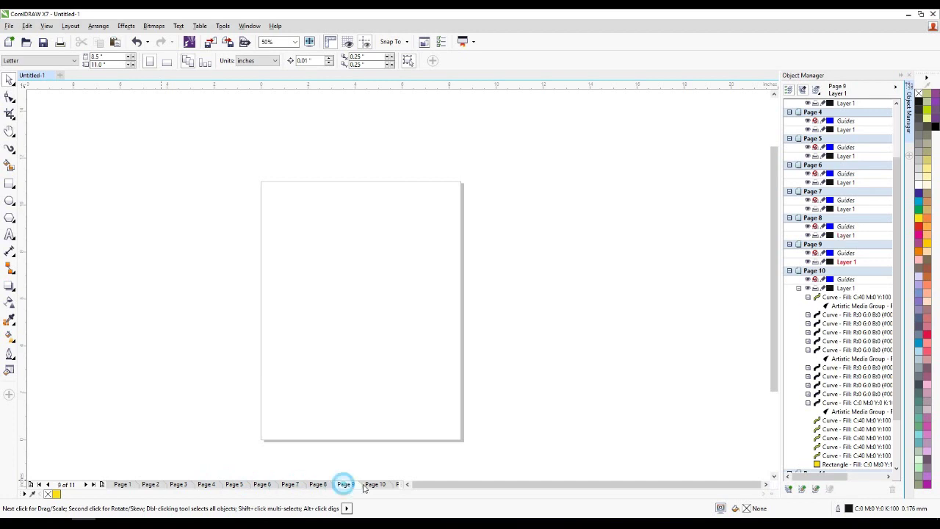
- Cut the yellow band and the logo from page 10
click(374, 484)
click(213, 148)
drag(178, 168, 607, 258)
key(Delete)
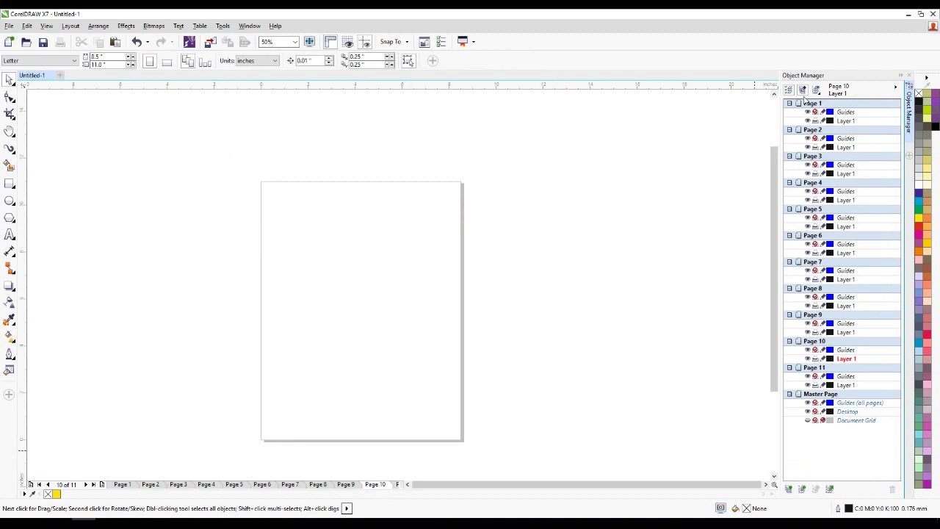
- Create a new master layer for all pages on the Master Page and name it head
click(788, 107)
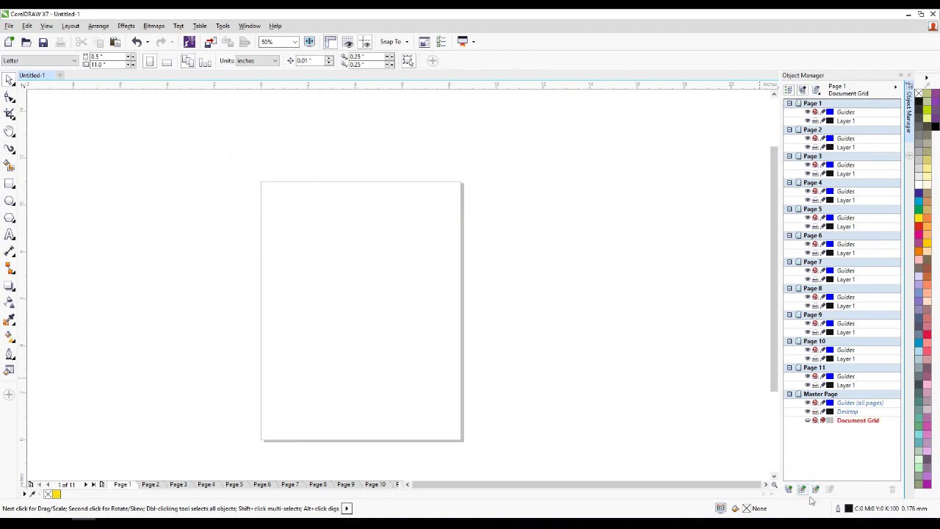
click(856, 443)
click(803, 490)
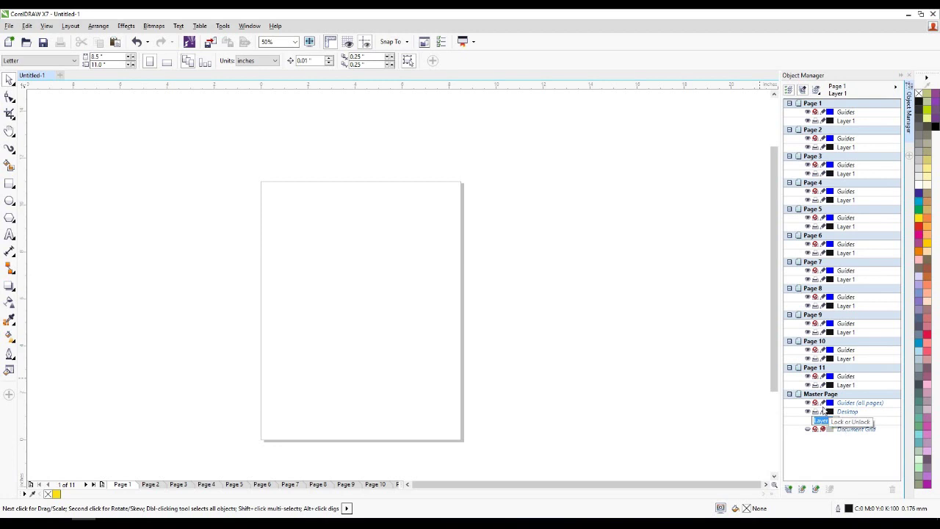
text(H)
key(Return)
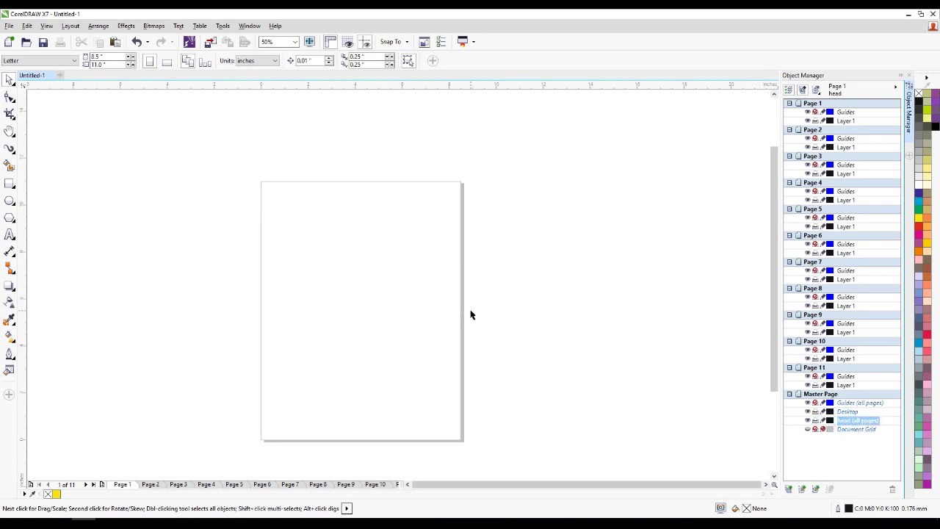
- Paste the yellow band and logo onto the head master layer and deselect them
key(ctrl+v)
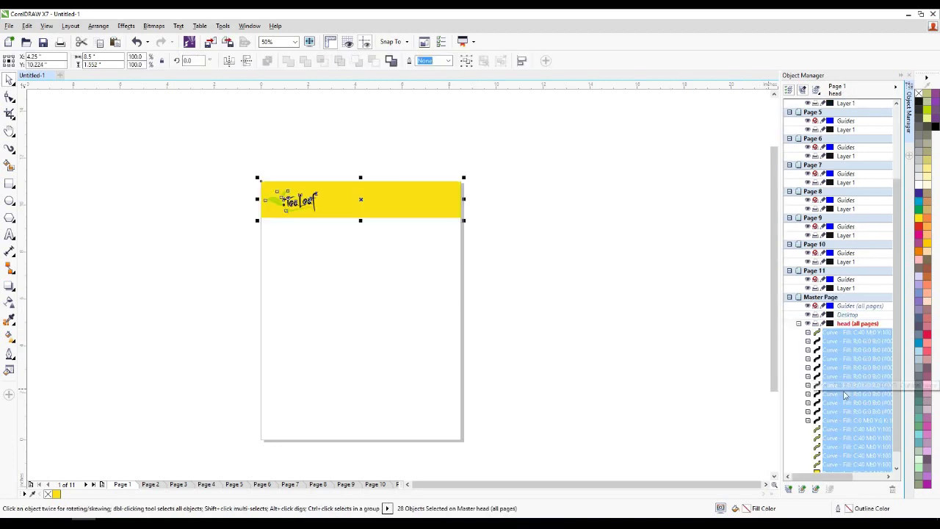
scroll(897, 245, down, 1)
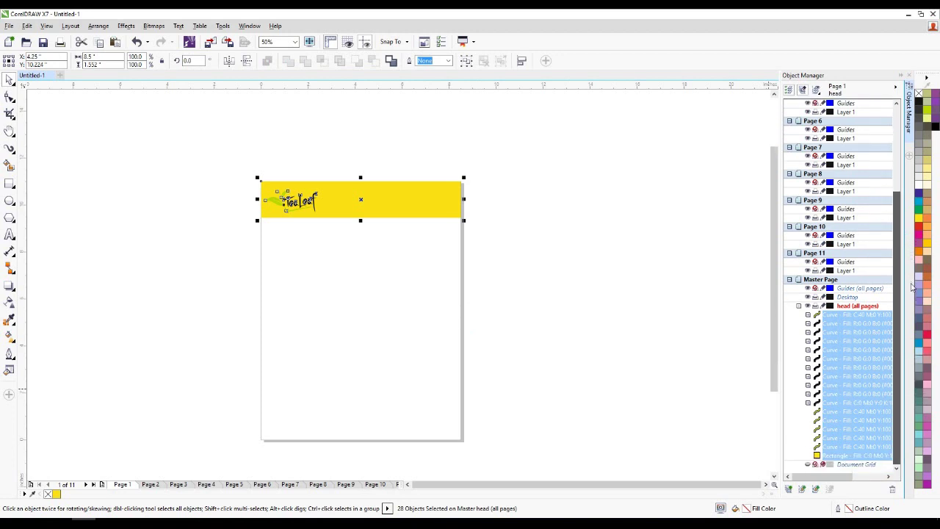
click(575, 341)
- Go through pages 2 to 11 to check the header on each page
click(151, 484)
click(178, 484)
click(206, 484)
click(233, 484)
click(263, 484)
click(290, 485)
click(318, 484)
click(346, 485)
click(374, 484)
key(Page_Down)
key(Page_Down)
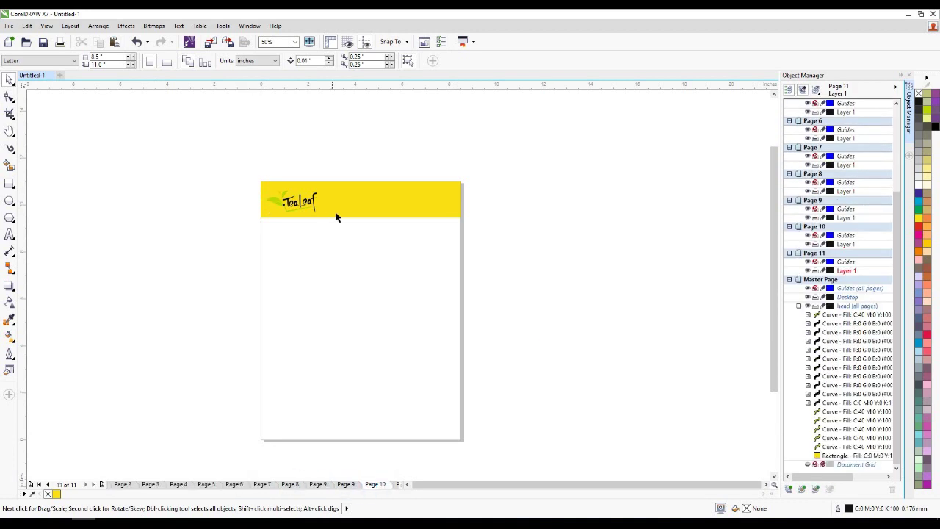
click(522, 339)
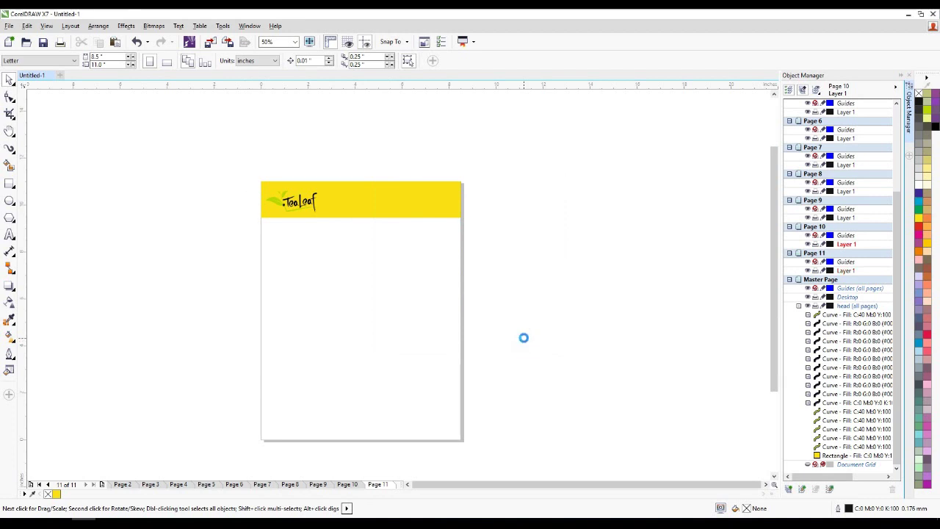
- Page back from page 11 to page 1 to recheck the header, without inserting a new page
key(Page_Up)
key(Page_Up)
key(Page_Up)
key(Page_Up)
key(Page_Up)
key(Page_Up)
key(Page_Up)
key(Page_Up)
key(Page_Up)
key(Page_Up)
key(Page_Up)
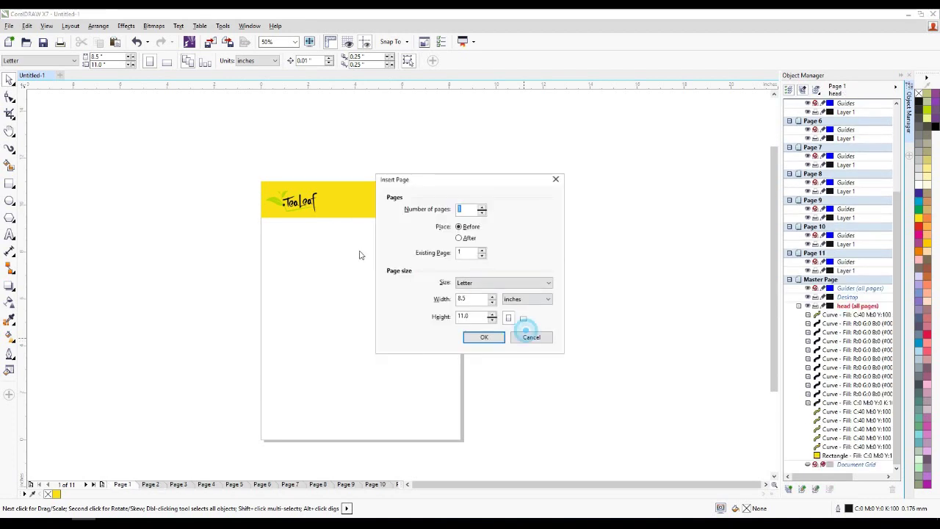
click(544, 338)
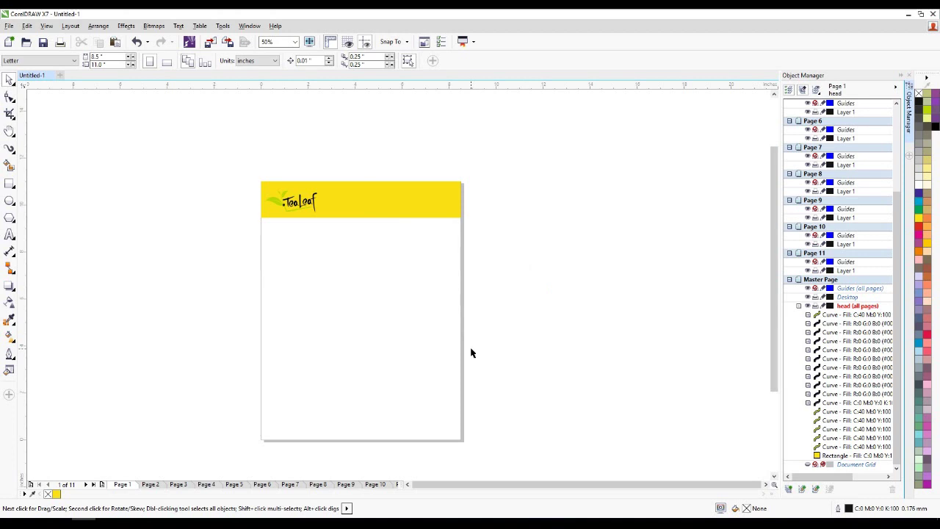
- Page forward again from page 1 to page 11 to review the shared header
key(Page_Down)
key(Page_Down)
key(Page_Down)
key(Page_Down)
key(Page_Down)
key(Page_Down)
key(Page_Down)
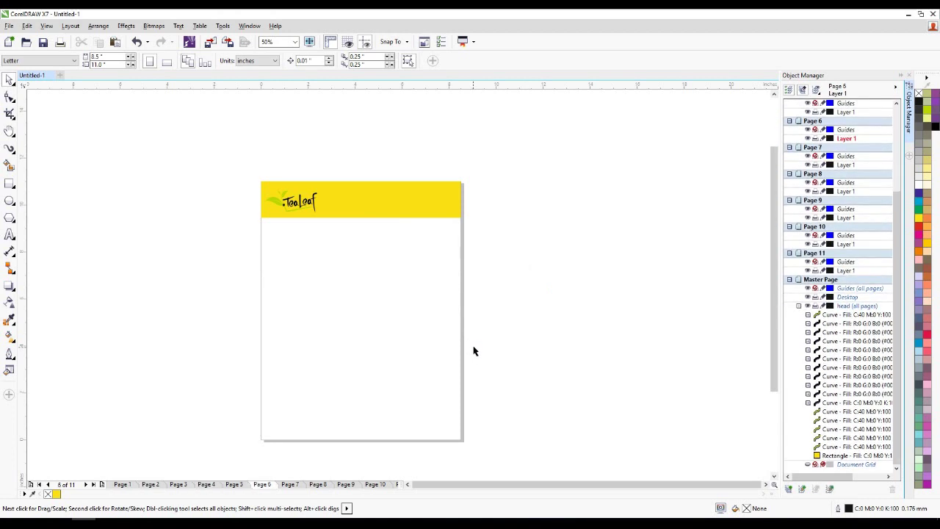
key(Page_Down)
key(Page_Down)
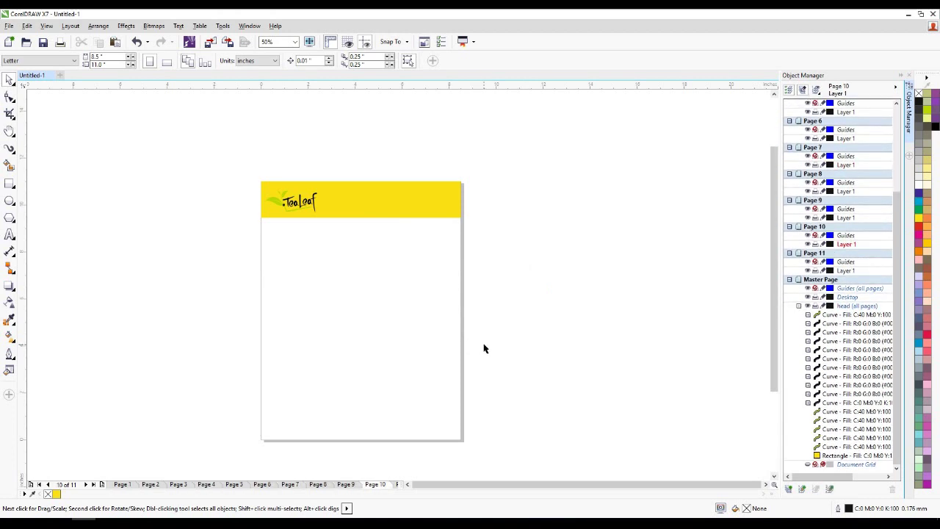
key(Page_Down)
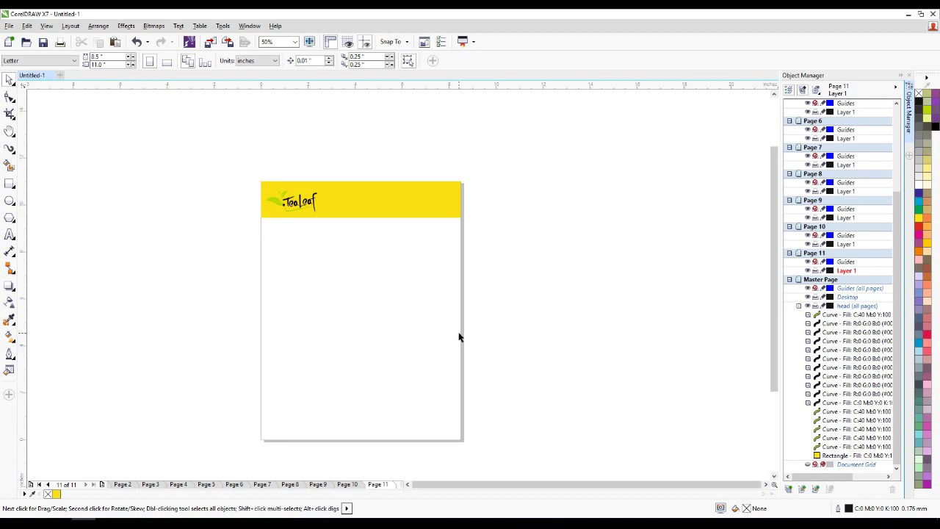
- Delete all the logo curves and the yellow rectangle from the head master layer, and undo the deletion
click(555, 332)
click(304, 205)
click(506, 195)
click(852, 314)
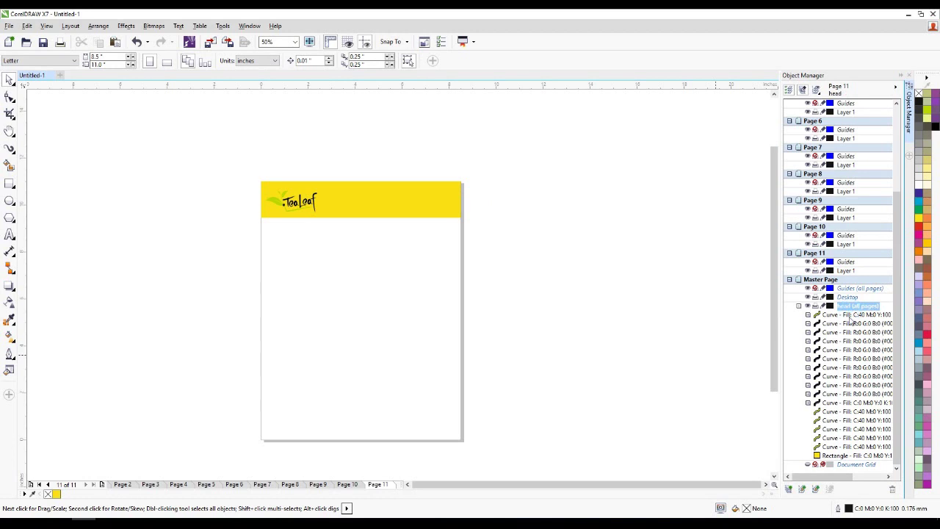
shift+click(852, 455)
key(Delete)
click(629, 330)
click(846, 423)
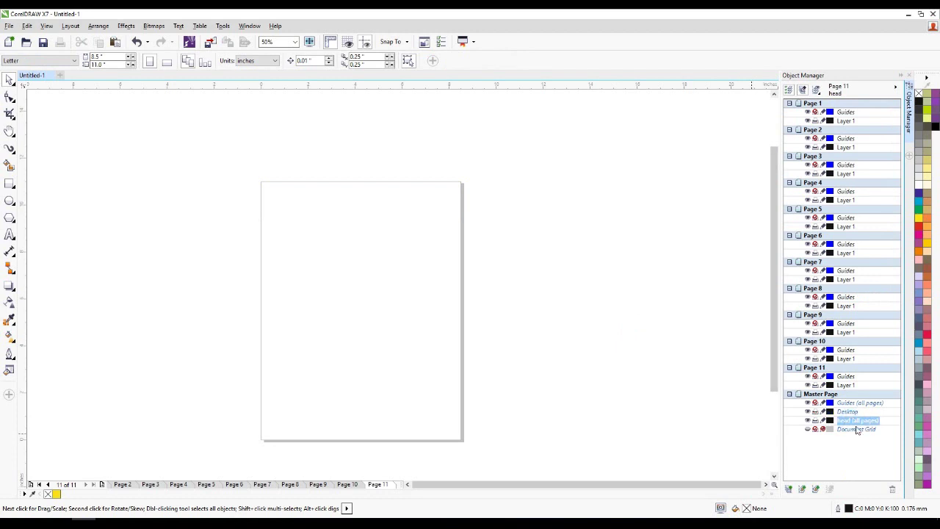
key(ctrl+z)
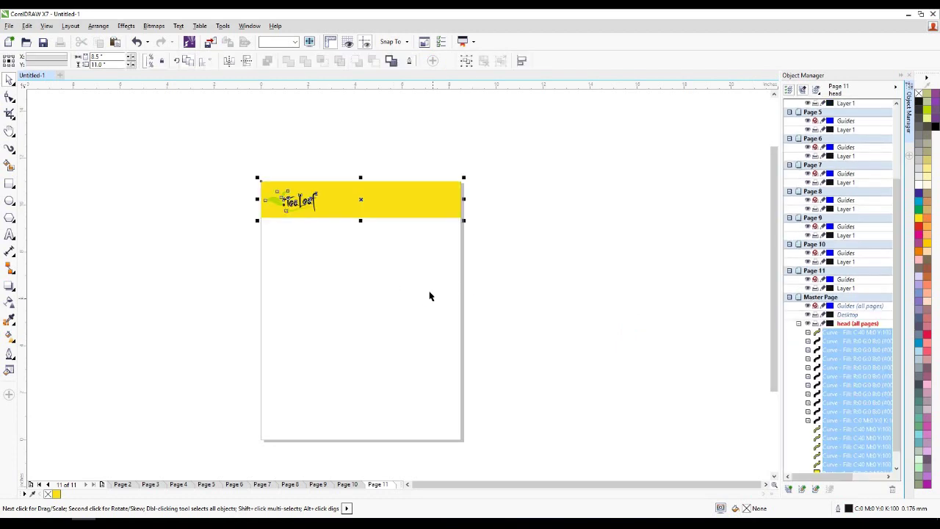
- Delete the yellow header rectangle from the head master layer, keeping the logo curves
scroll(299, 180, up, 4)
click(319, 226)
scroll(319, 225, down, 2)
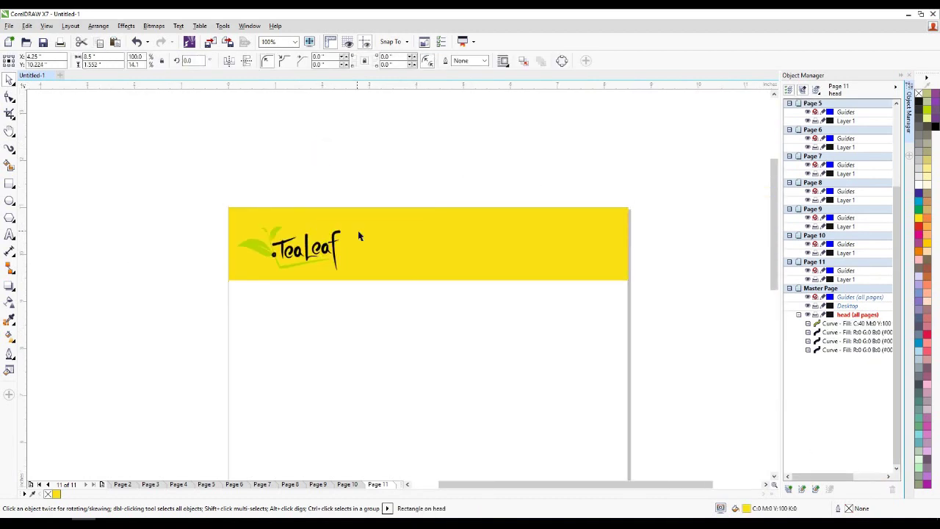
key(Delete)
click(340, 189)
- Select all the logo curves and move them to the lower-right corner of page 11
drag(150, 172, 352, 287)
scroll(316, 265, down, 2)
scroll(309, 254, down, 2)
scroll(305, 246, up, 2)
drag(299, 217, 427, 433)
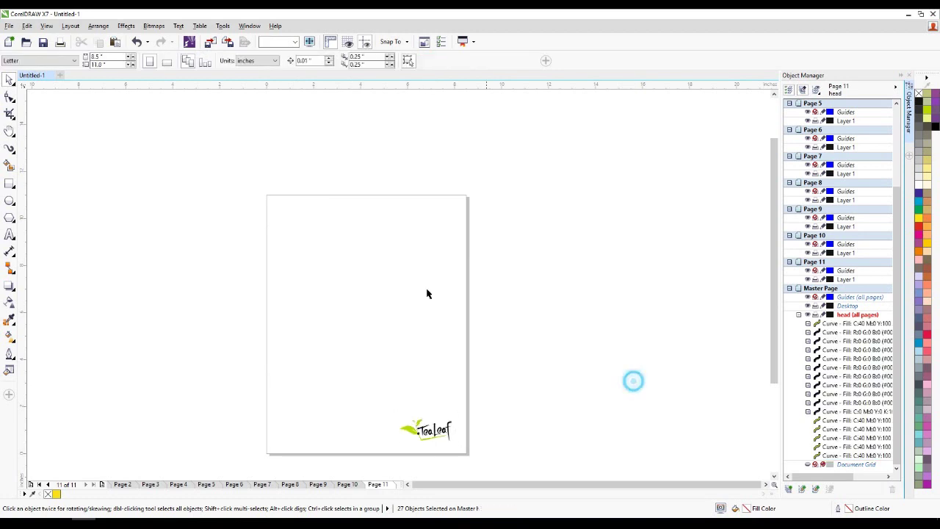
- Go through pages 2 to 11 to check the logo's new position on each page
scroll(404, 276, down, 1)
click(179, 485)
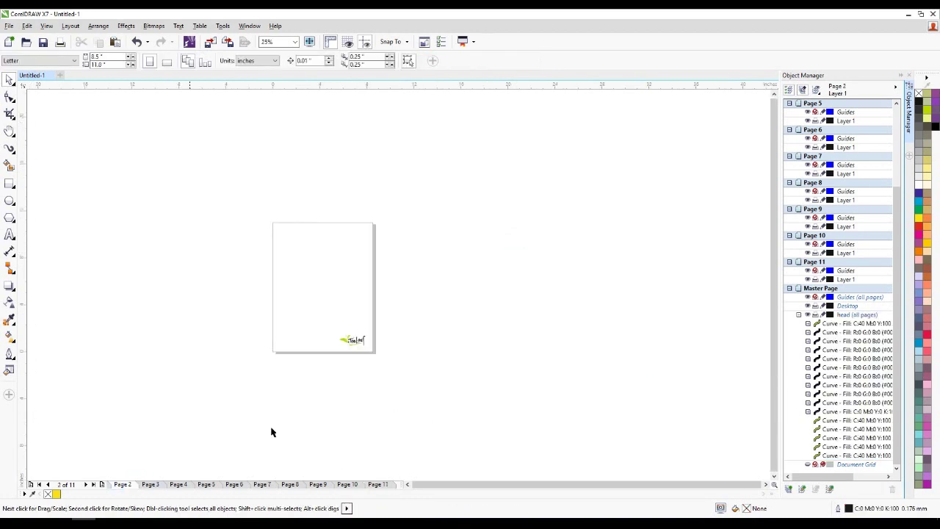
key(Page_Down)
key(Page_Down)
key(Page_Down)
key(Page_Down)
key(Page_Down)
key(Page_Down)
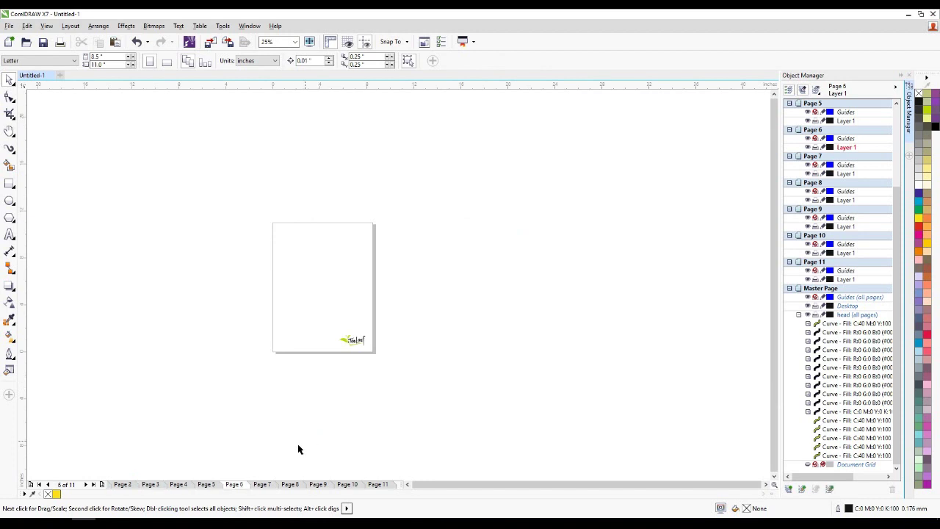
key(Page_Up)
key(Page_Up)
key(Page_Up)
key(Page_Up)
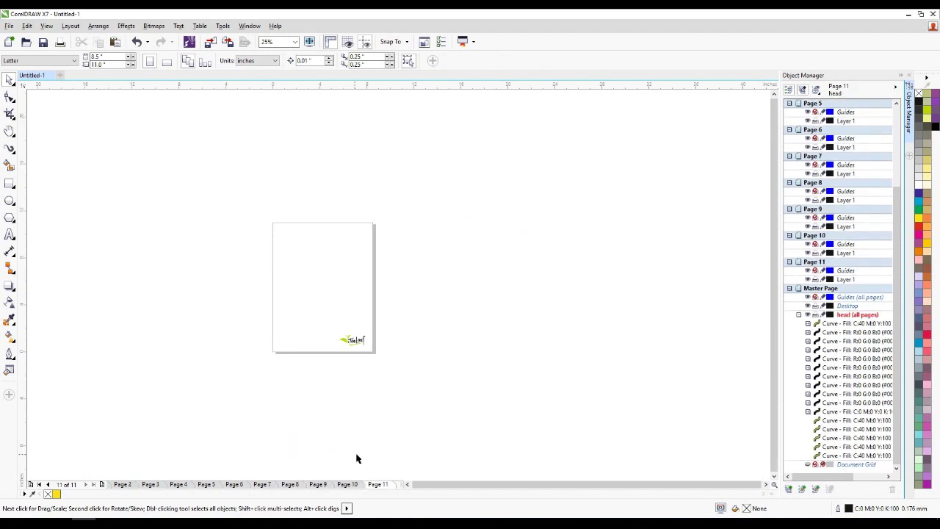
- Page back from page 11 to page 1 to recheck the repositioned logo, without inserting a new page
key(Page_Up)
key(Page_Up)
key(Page_Up)
key(Page_Up)
key(Page_Up)
key(Page_Up)
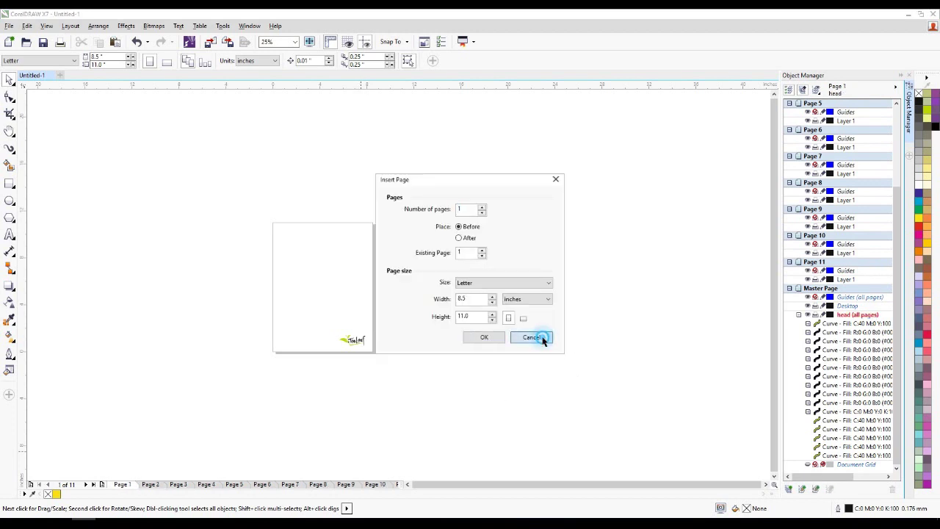
click(536, 337)
- Check the logo on pages 2 and 10, selecting it on page 10 to examine which layer holds it
scroll(345, 345, up, 2)
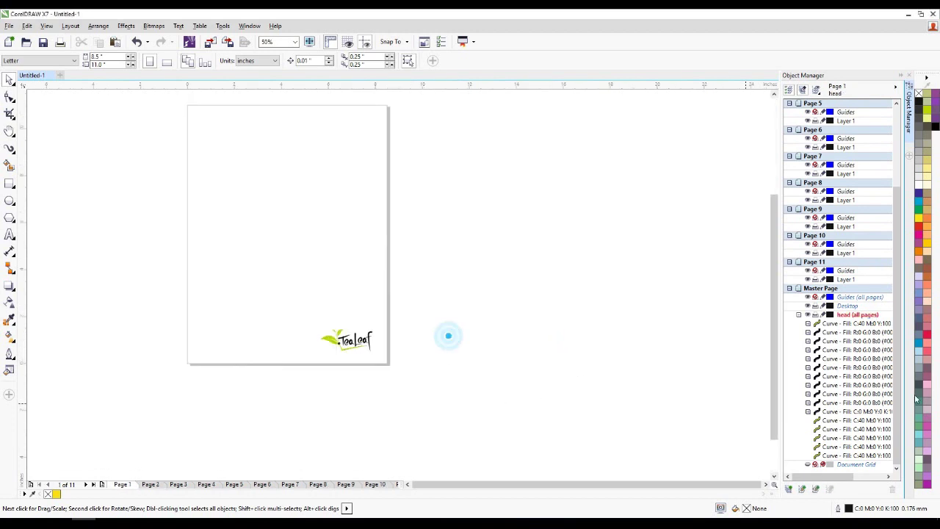
mouse_move(898, 300)
mouse_down()
mouse_move(894, 198)
mouse_move(894, 282)
mouse_up()
key(Page_Down)
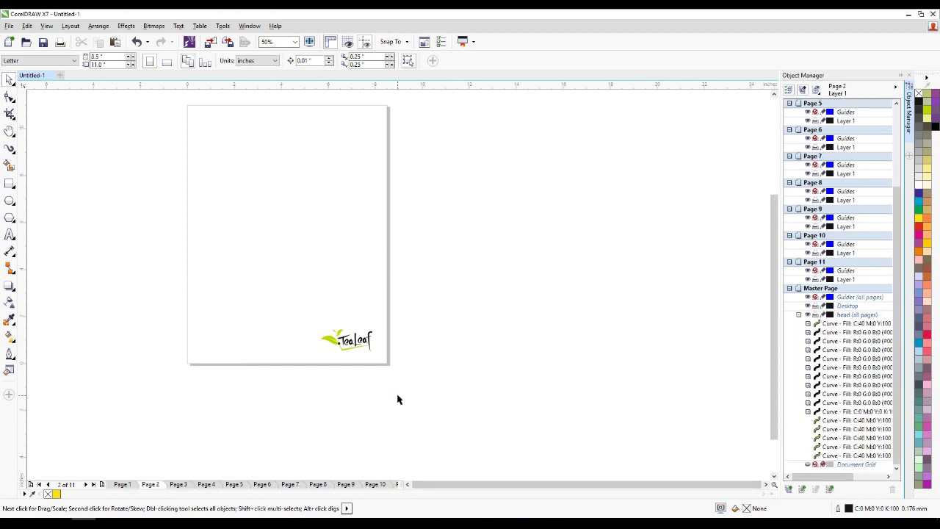
click(374, 484)
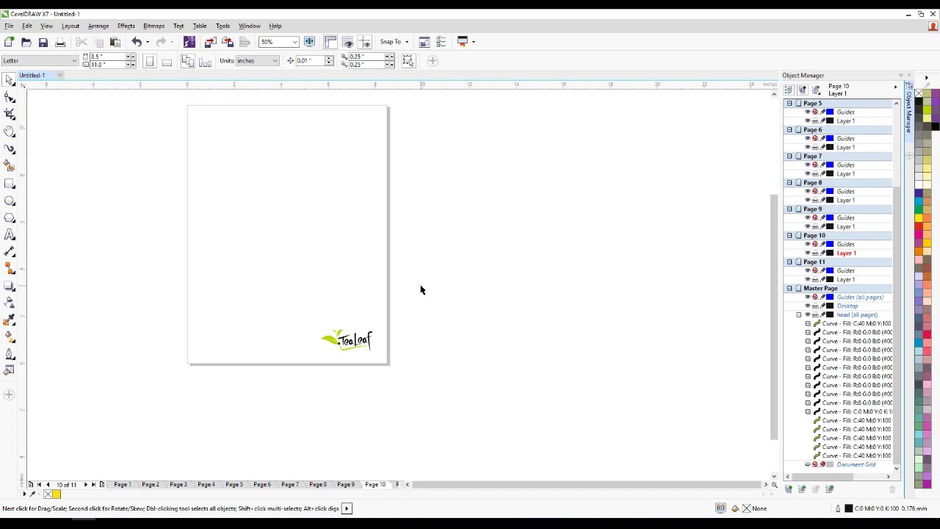
drag(448, 315, 337, 380)
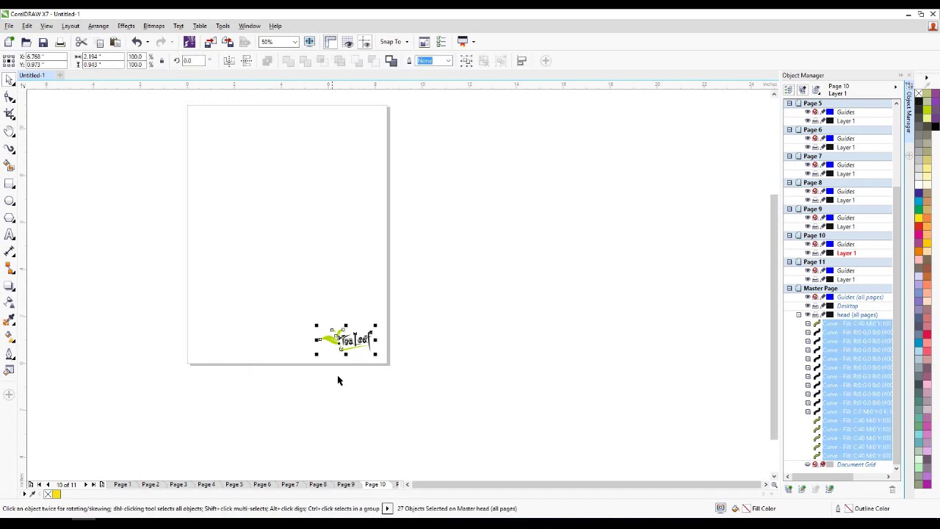
click(526, 357)
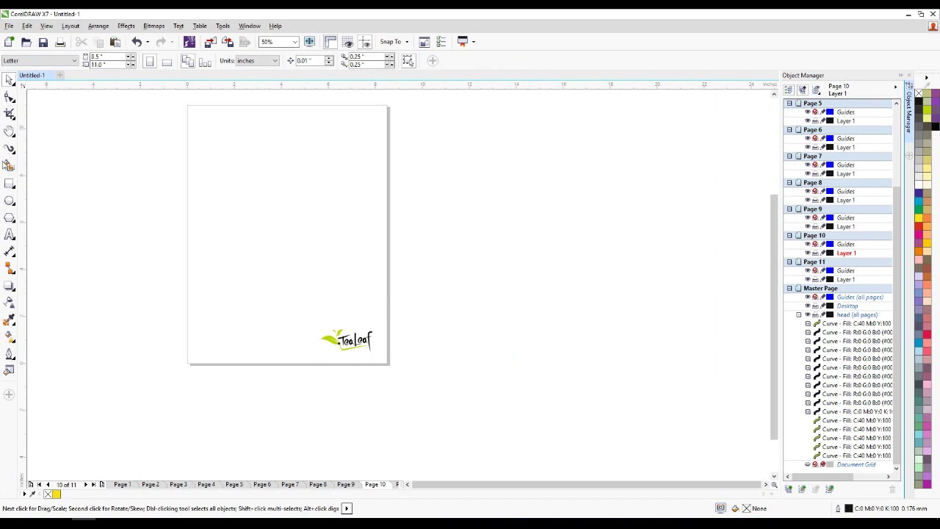
click(9, 183)
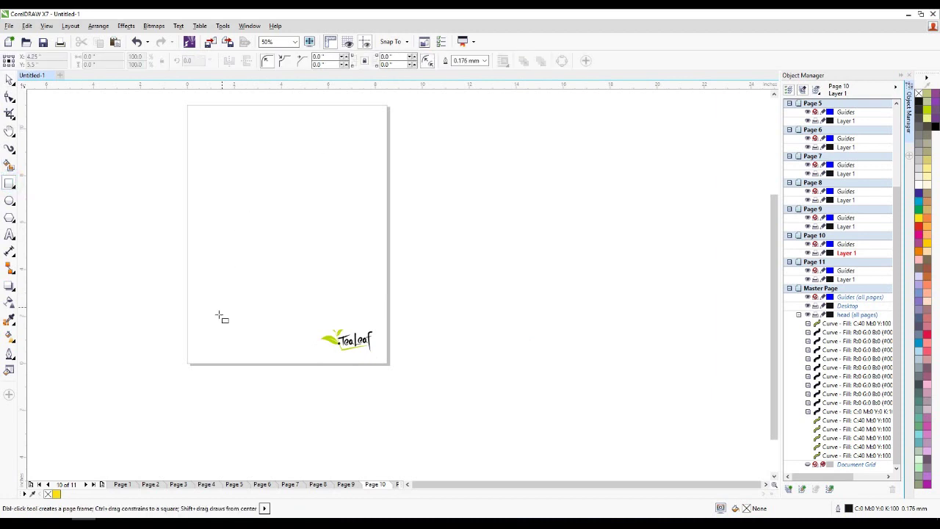
mouse_move(186, 340)
mouse_down()
mouse_move(438, 357)
mouse_move(397, 366)
mouse_up()
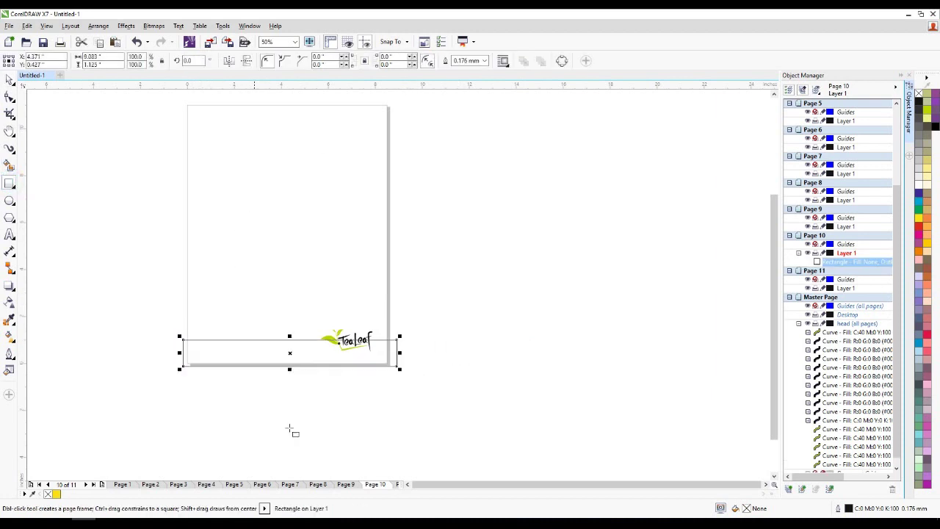
key(space)
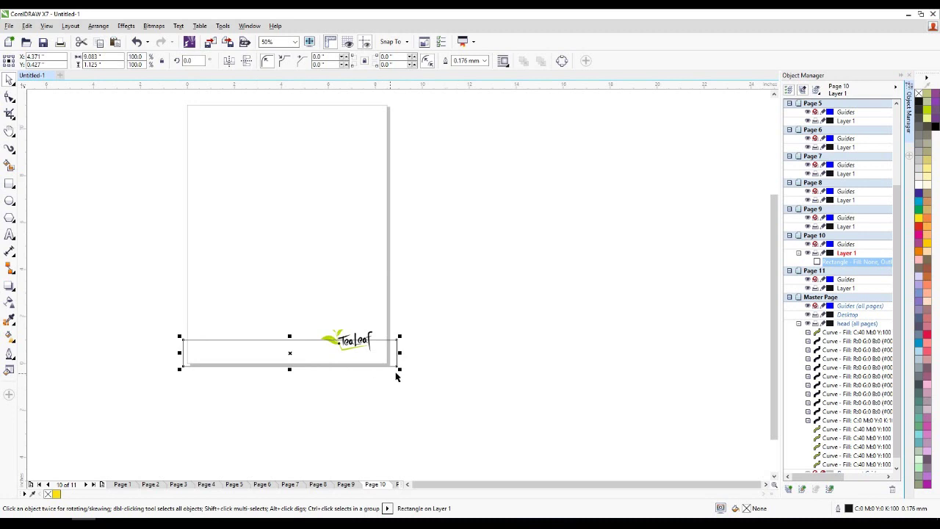
key(Delete)
- Create a page-wide rectangle about 0.53 inches high along the bottom edge of page 10, filled red and without an outline
double_click(10, 184)
drag(286, 99, 276, 350)
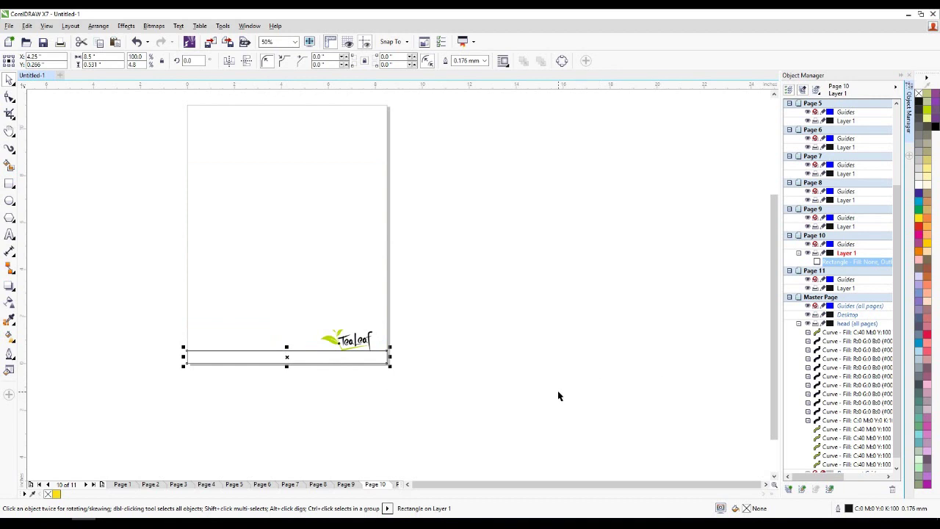
click(918, 226)
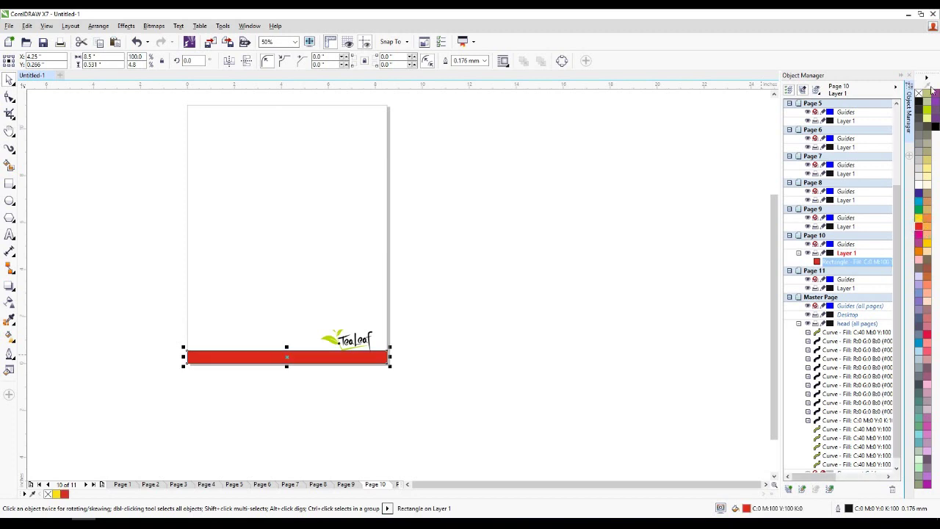
right_click(919, 93)
- Move the red footer bar from page 10's Layer 1 to the head master layer by cutting and pasting it
click(344, 359)
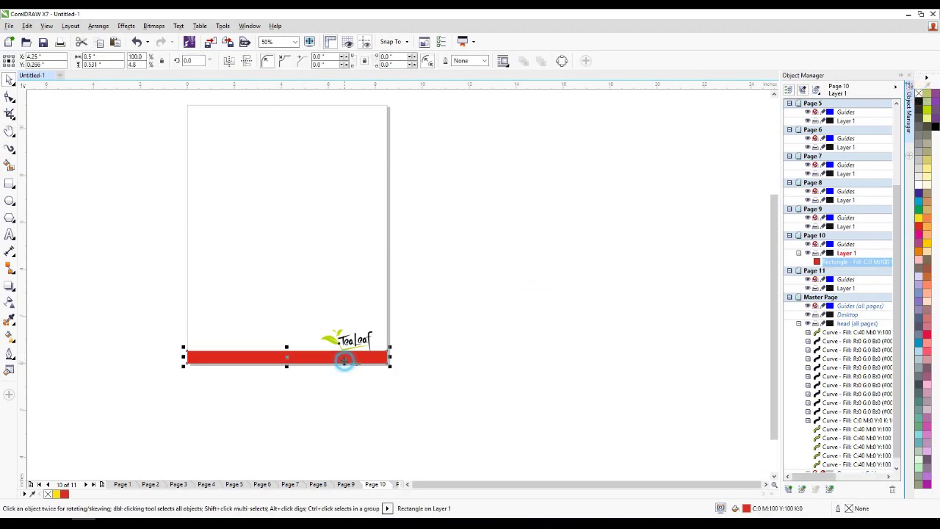
key(Delete)
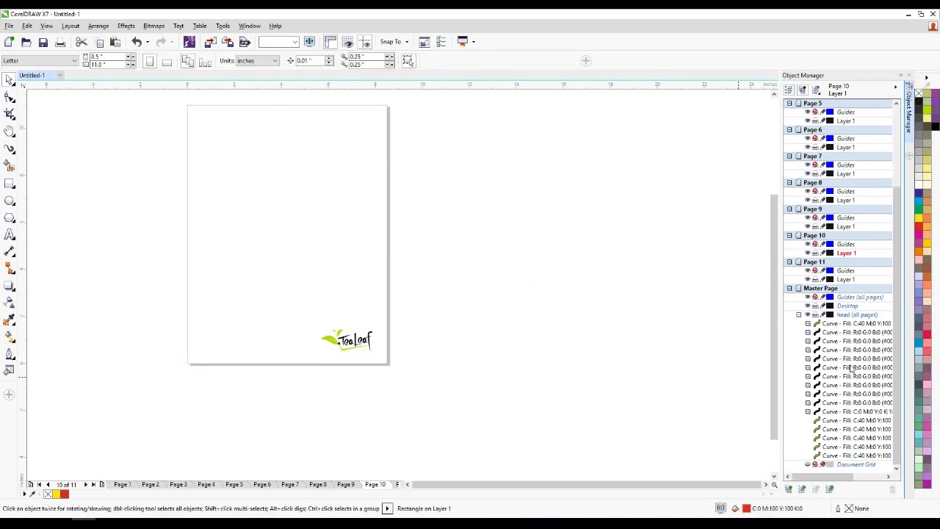
click(857, 315)
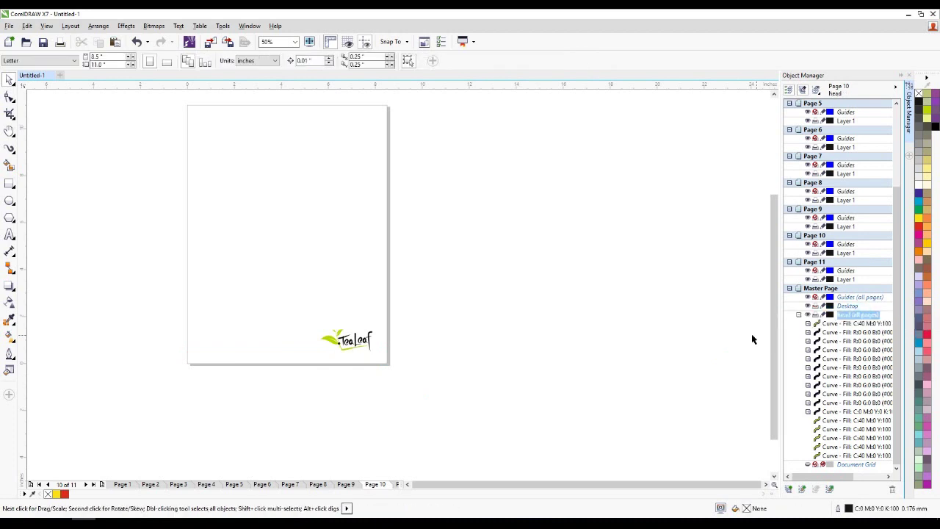
key(ctrl+v)
click(566, 364)
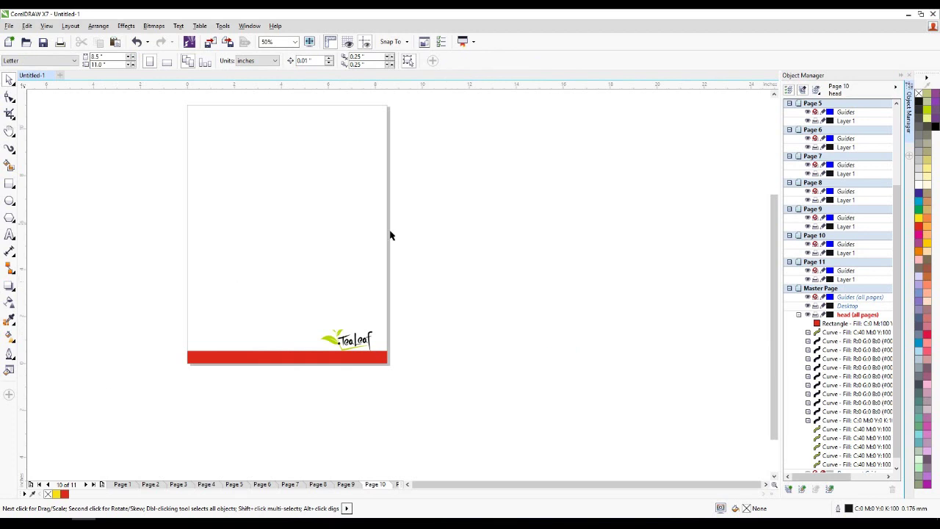
- Draw a paragraph text frame about 5.7 by 6.1 inches on the head master layer and shift it slightly up and left
click(10, 235)
click(225, 142)
drag(224, 141, 359, 287)
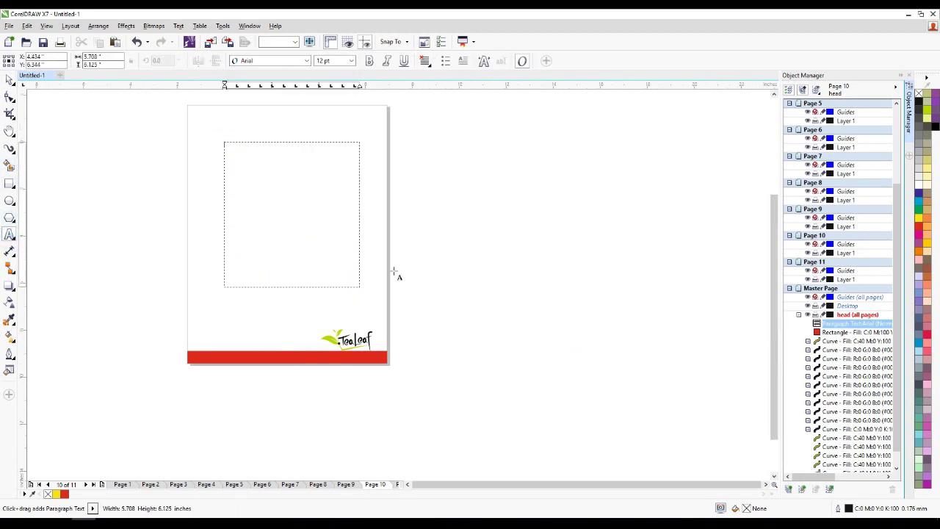
key(ctrl+space)
click(325, 222)
drag(325, 222, 322, 216)
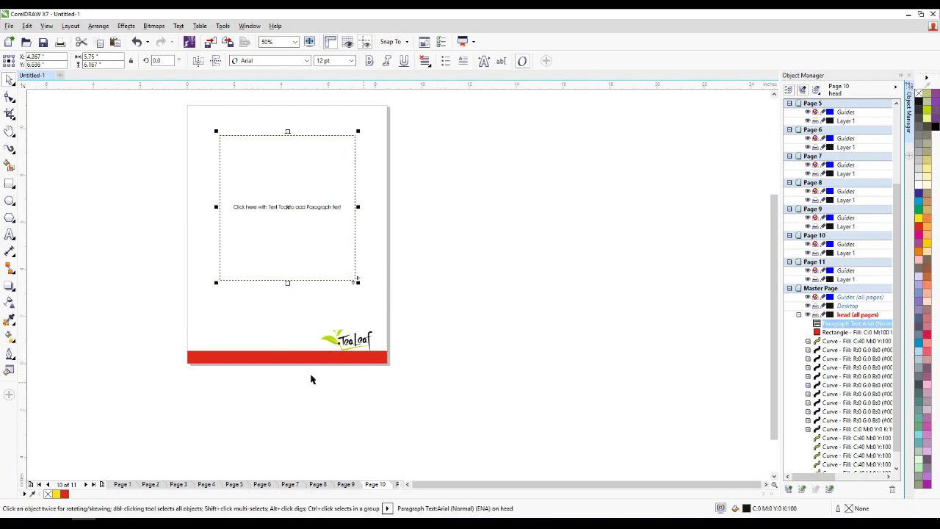
- Go through pages 1 to 11 to check the text frame, logo and red footer, without inserting a new page
click(122, 484)
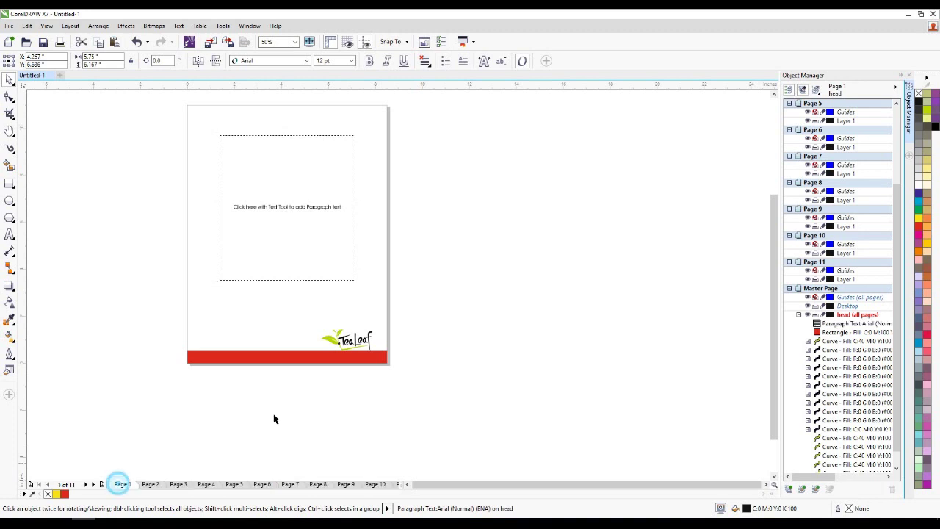
click(519, 304)
key(Page_Down)
key(Page_Down)
key(Page_Down)
key(Page_Down)
key(Page_Down)
key(Page_Down)
key(Page_Down)
key(Page_Down)
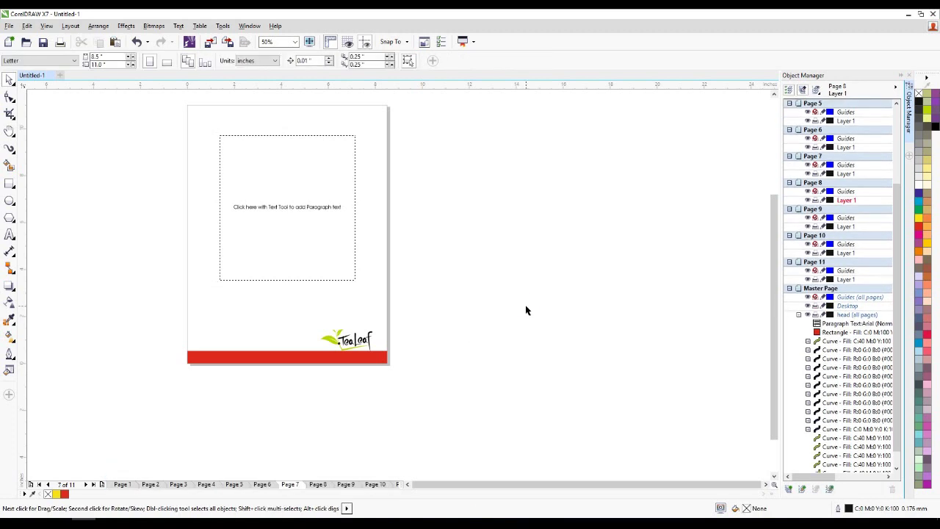
key(Page_Down)
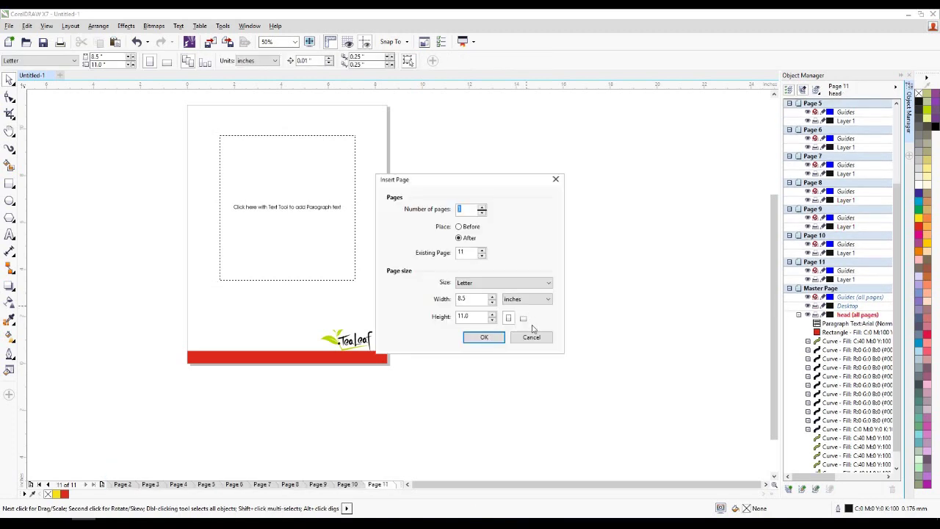
click(534, 335)
- Page back to page 1 without inserting a page, and delete the paragraph text frame from the head master layer
click(572, 326)
key(Page_Up)
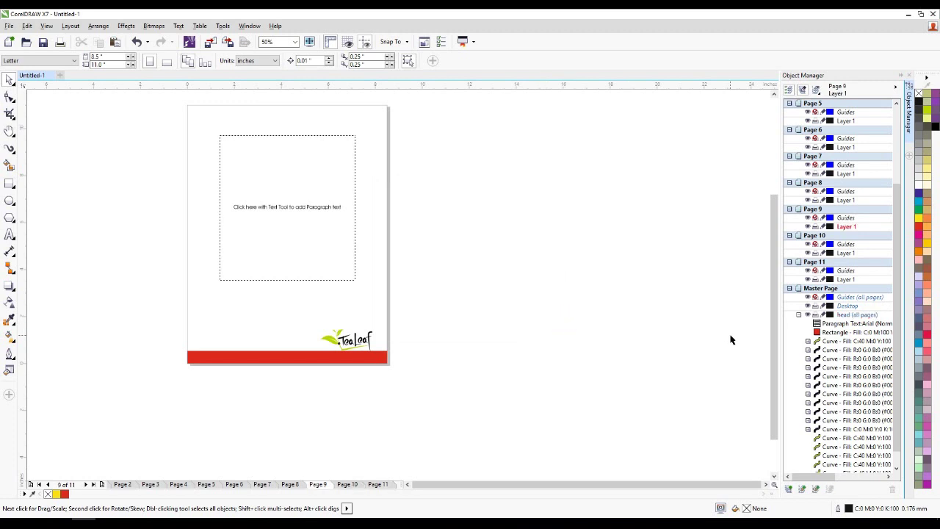
click(122, 485)
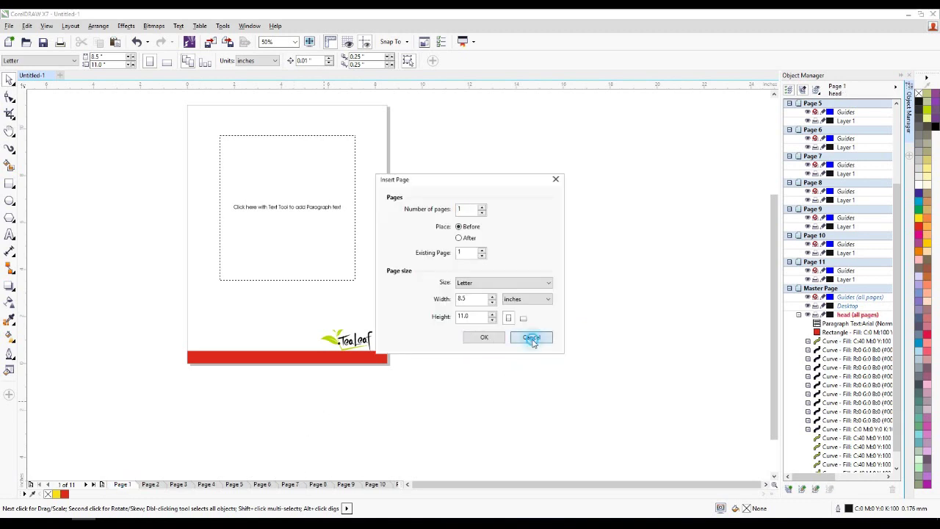
click(532, 337)
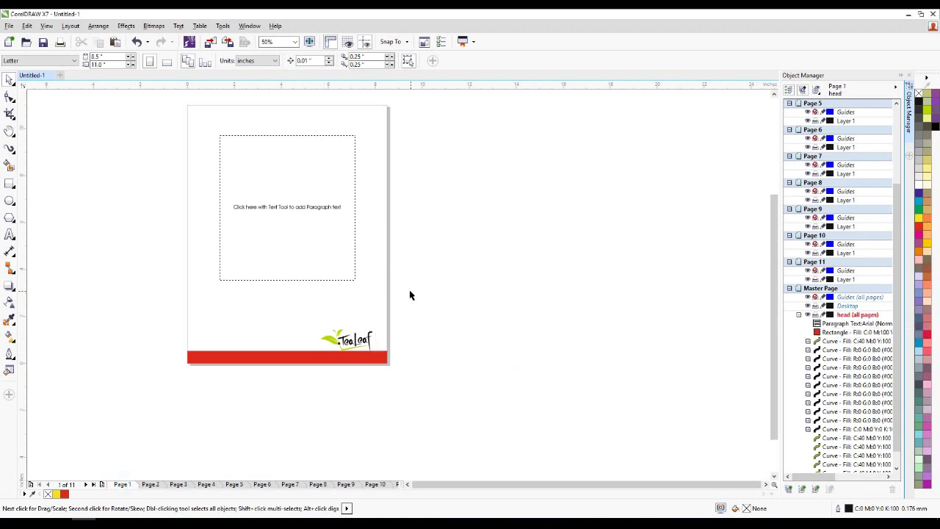
click(311, 192)
key(Delete)
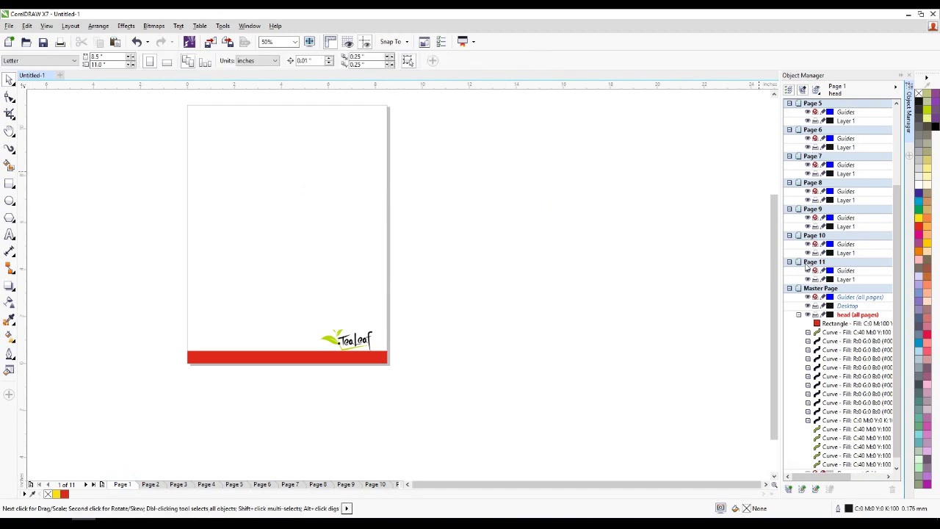
- Go to page 2 and display all the document's pages in Page Sorter View
drag(903, 253, 899, 149)
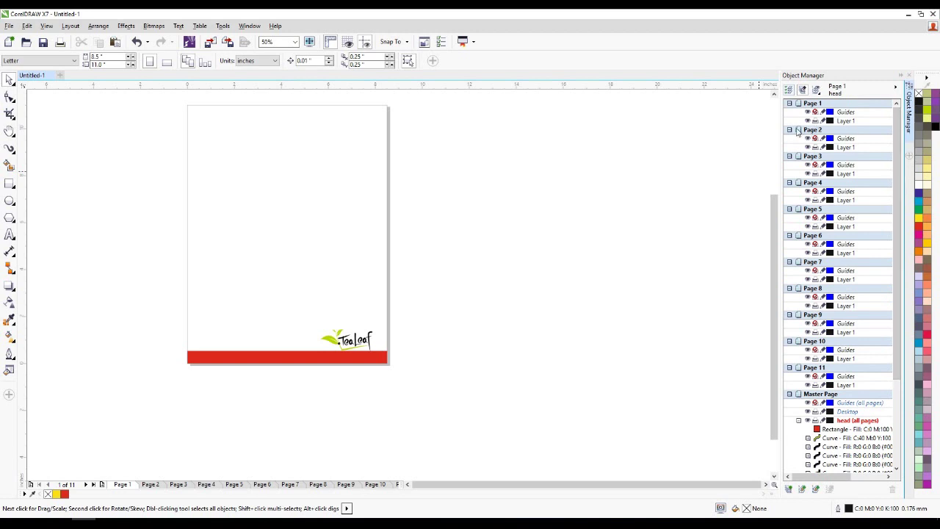
click(799, 130)
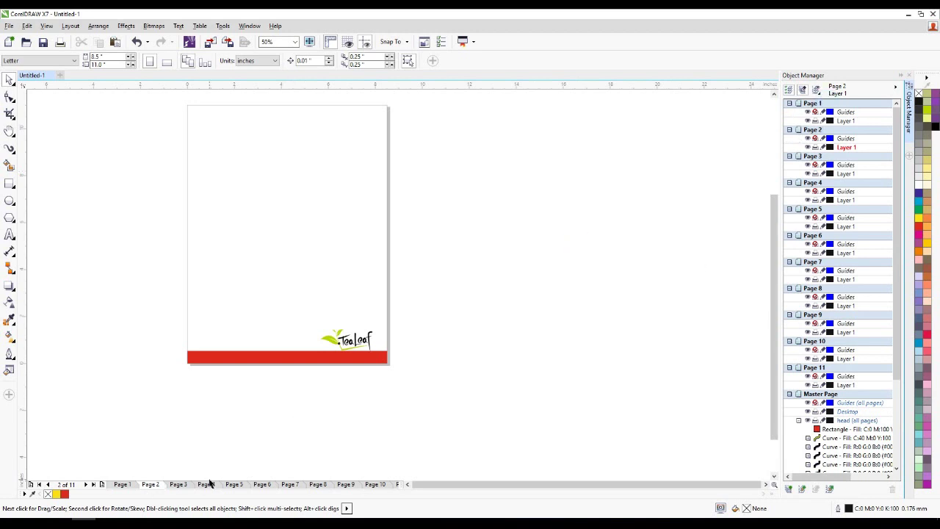
key(a)
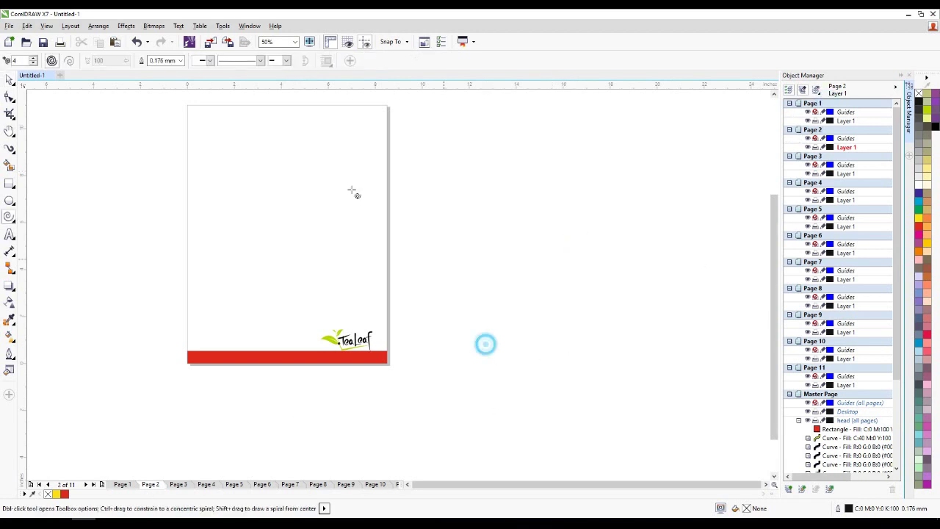
click(47, 26)
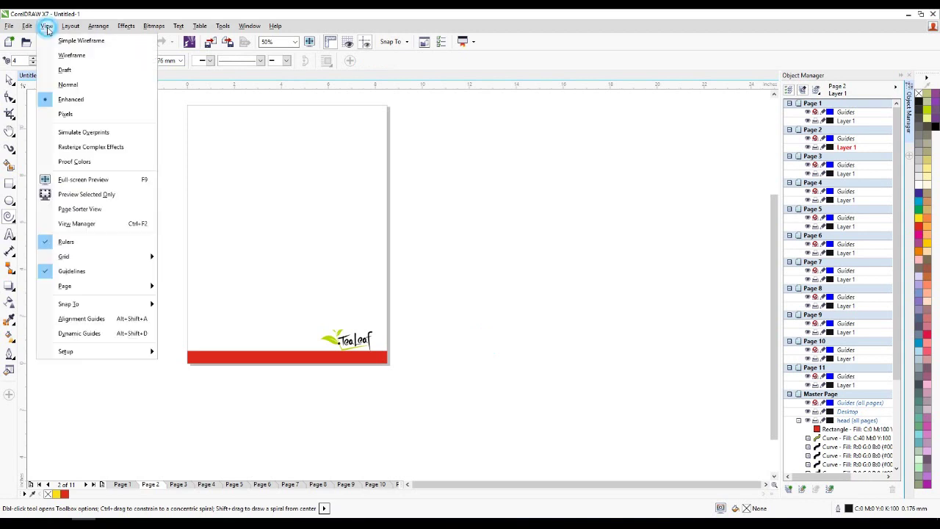
click(79, 208)
- Delete pages 2 to 11 from the document in Page Sorter View, keeping only page 1
click(232, 171)
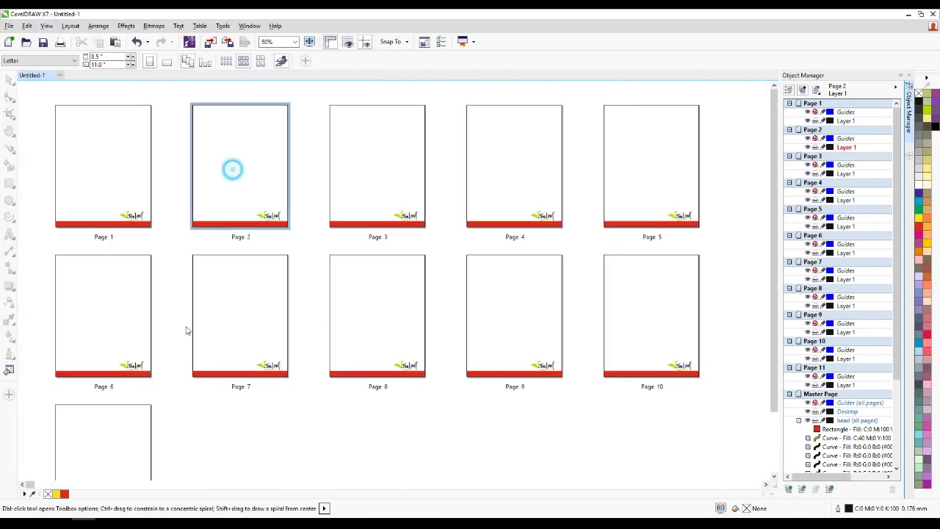
shift+click(95, 451)
right_click(116, 337)
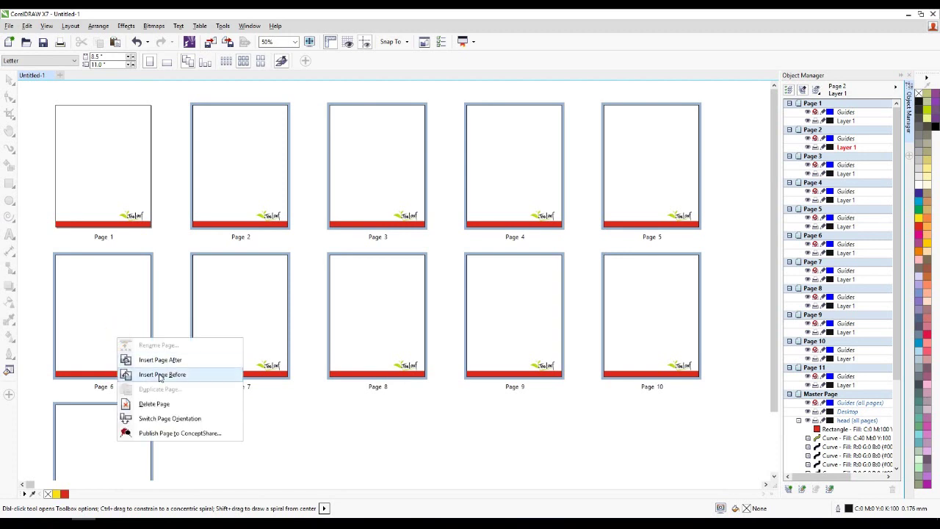
click(158, 400)
- Return to the drawing view of page 1 and collapse the object list of the head master layer
double_click(104, 143)
click(466, 271)
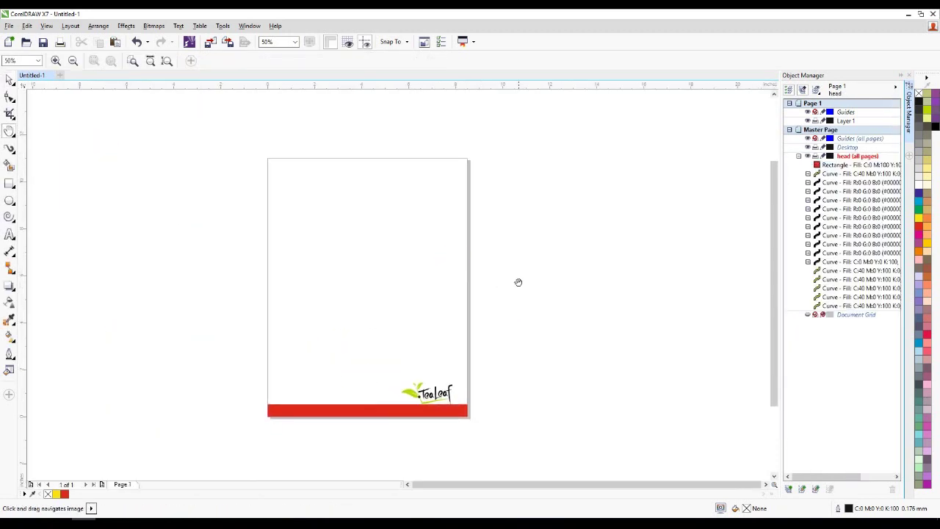
click(558, 233)
click(799, 156)
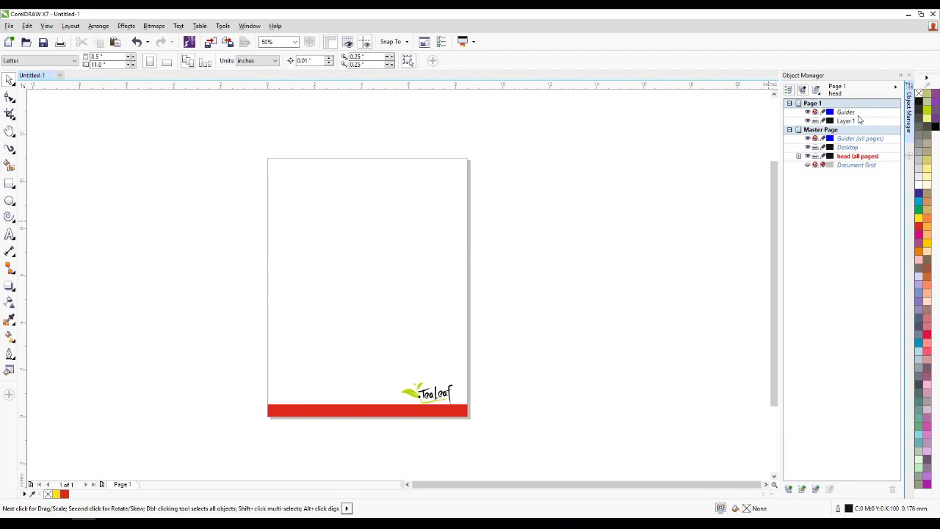
- Add a new layer named "objects" above Layer 1 on page 1 and make it the current layer
double_click(846, 120)
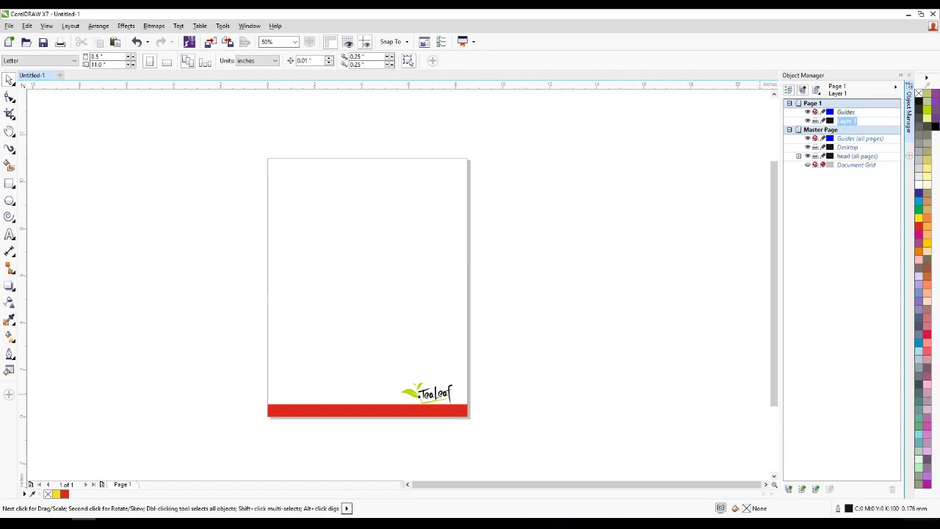
click(790, 489)
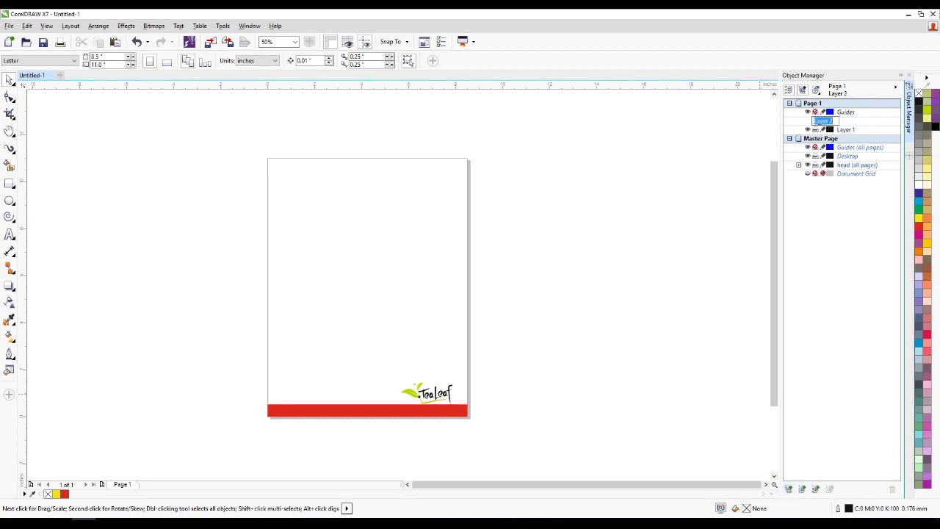
text(objects)
click(702, 212)
click(848, 120)
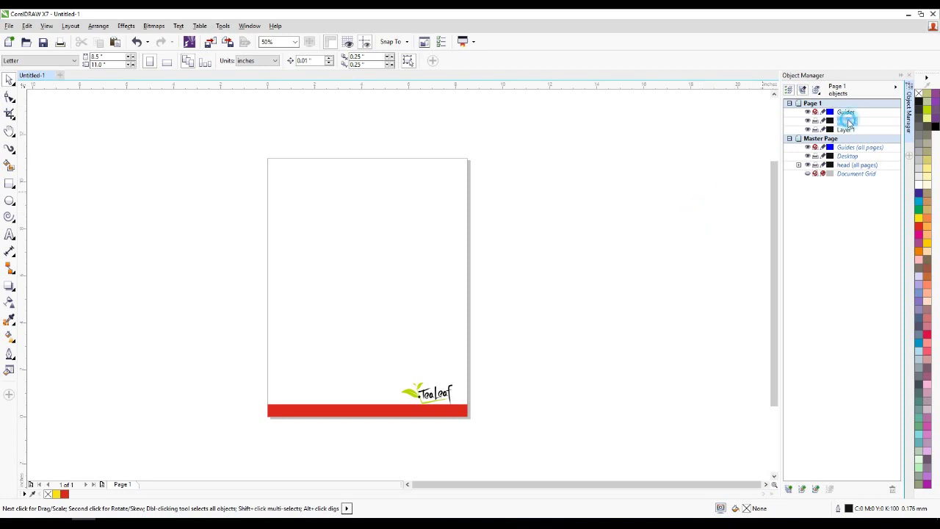
- Draw ten rectangles of various sizes scattered down the page's left half on the objects layer
click(9, 184)
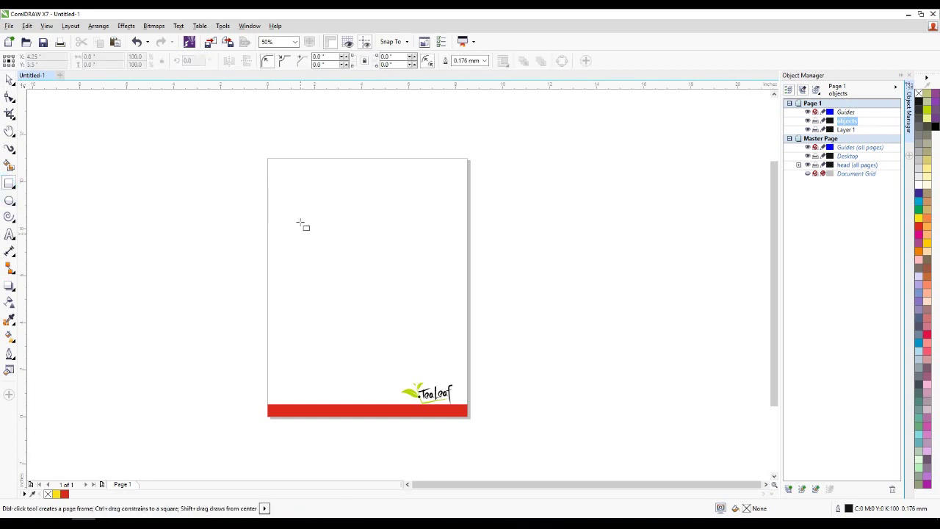
mouse_move(284, 192)
mouse_down()
mouse_move(309, 234)
mouse_move(327, 301)
mouse_move(314, 354)
mouse_move(332, 410)
mouse_up()
drag(315, 194, 341, 219)
mouse_move(324, 167)
mouse_down()
mouse_move(373, 215)
mouse_move(357, 361)
mouse_up()
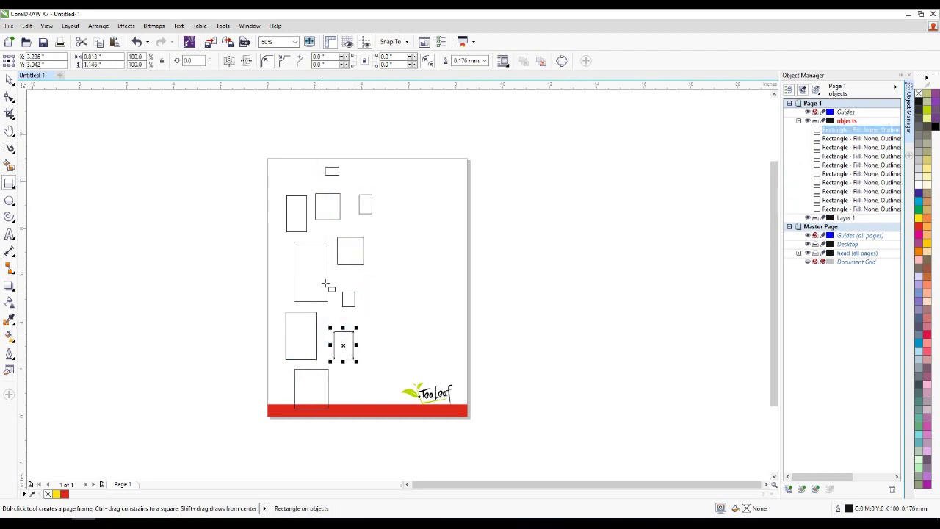
- Fill all ten rectangles with orange (C:0 M:60 Y:100 K:0) and remove their outlines
key(space)
click(172, 157)
drag(172, 130, 374, 428)
click(919, 252)
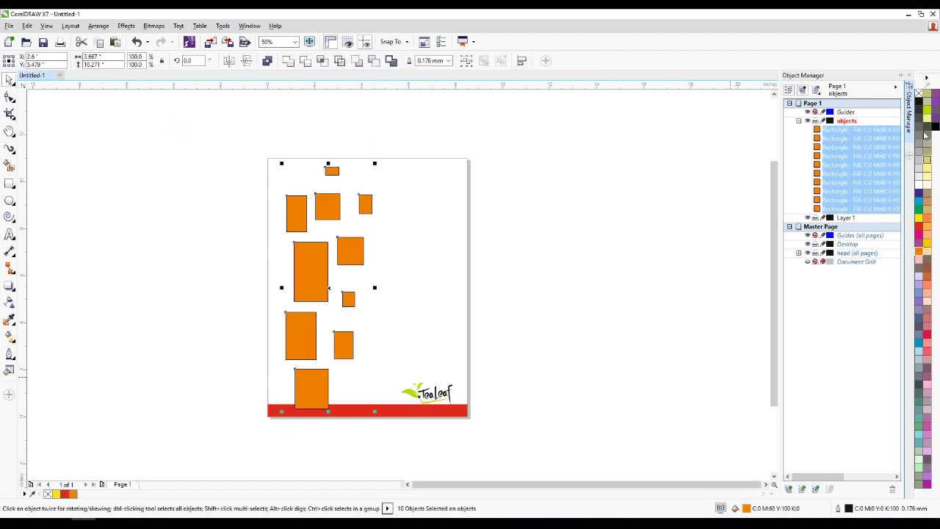
right_click(919, 93)
click(665, 232)
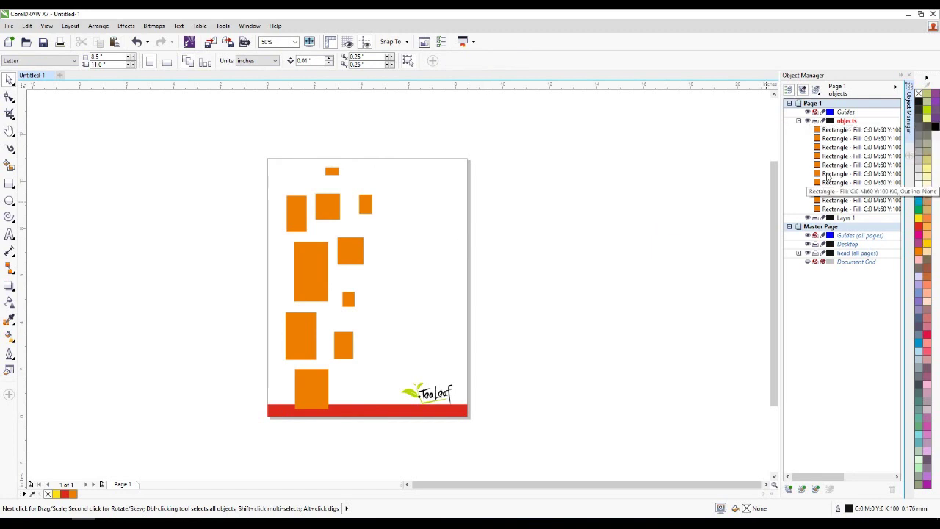
- Hide and show the objects layer several times, leave it visible and collapse its object list
click(808, 120)
click(807, 120)
click(807, 121)
click(807, 121)
click(807, 121)
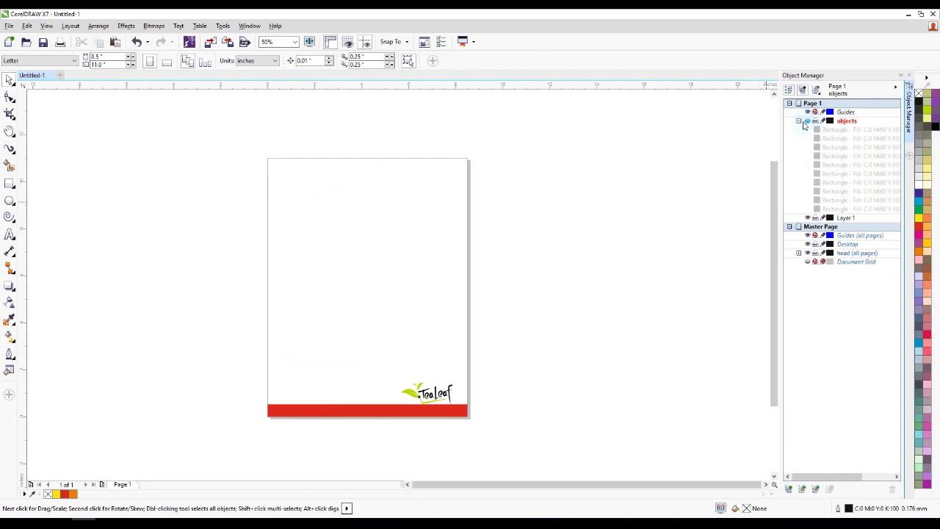
click(807, 120)
click(798, 120)
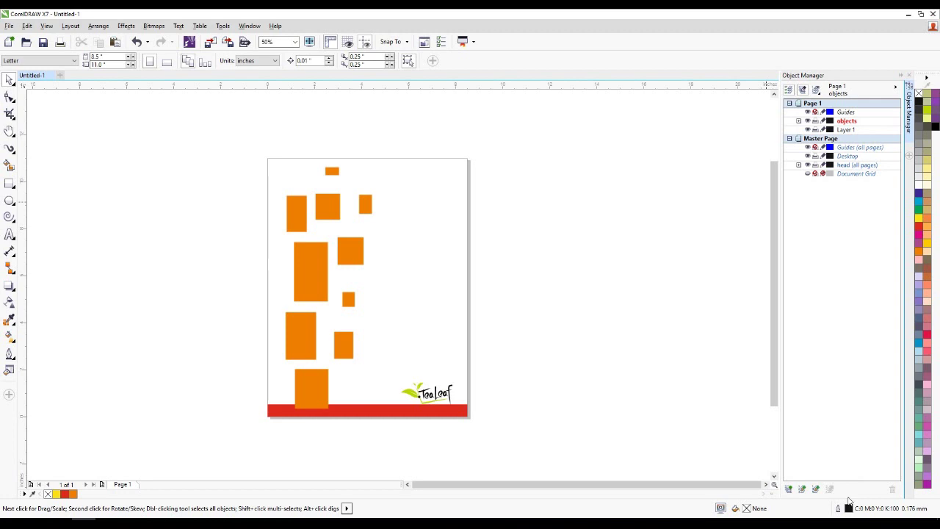
- Add a new layer named "Text" above the objects layer and make it the current layer
click(790, 489)
text(Text)
key(Return)
click(846, 122)
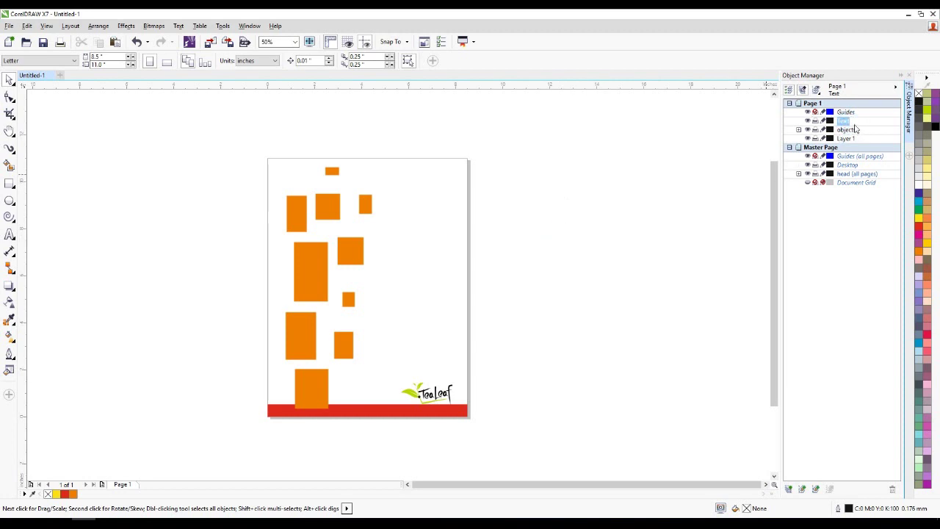
- Place two artistic text objects, "Text" and "Sample Text", beside the orange rectangles on the Text layer
key(F8)
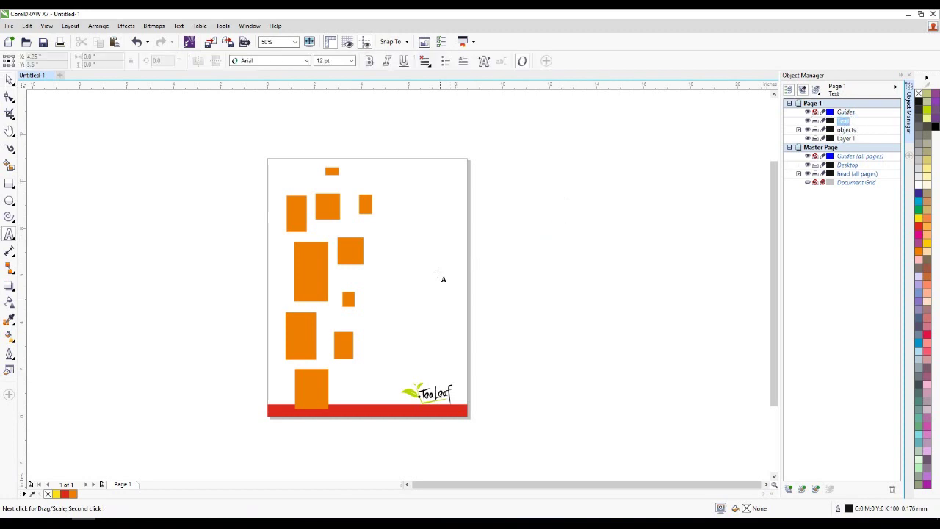
click(400, 257)
scroll(408, 259, up, 2)
text(Text)
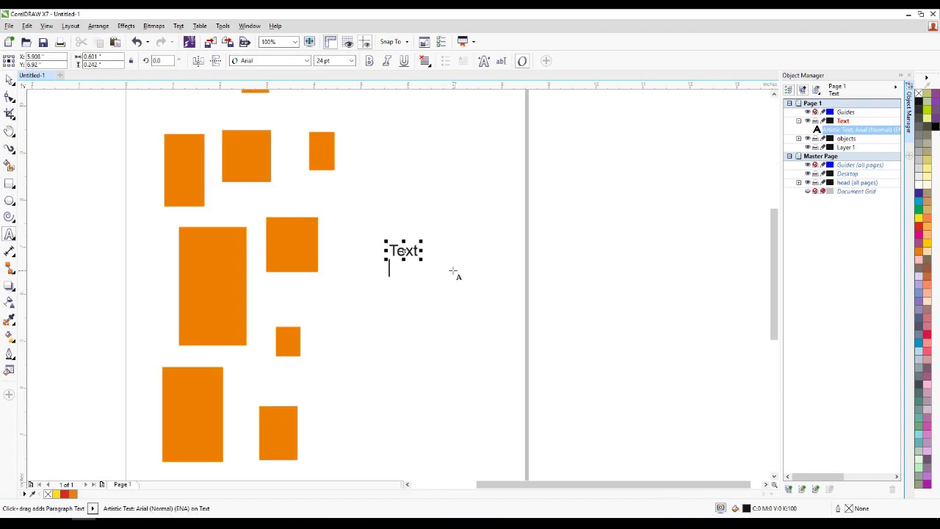
click(344, 315)
text(Sample Text)
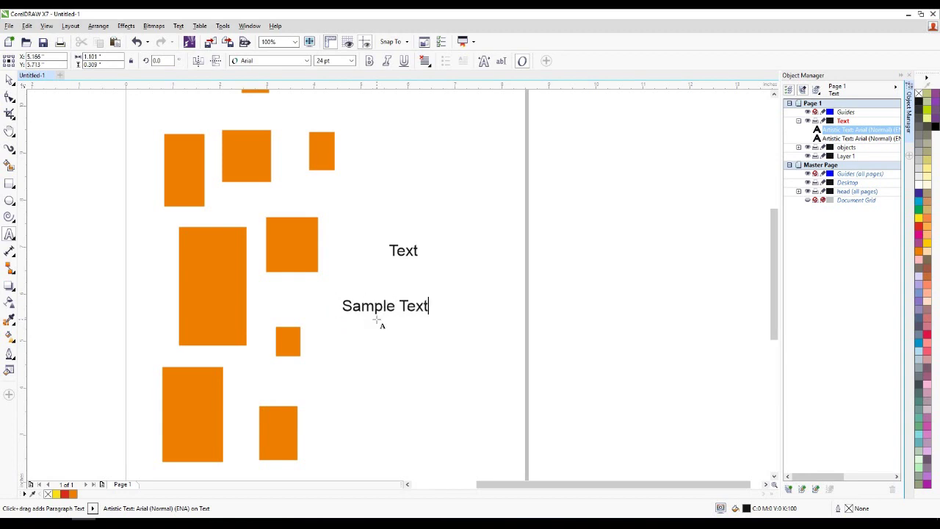
- Duplicate the "Sample Text" object, move the copy below it and change its wording to "Corel Draw"
key(ctrl+space)
key(ctrl+d)
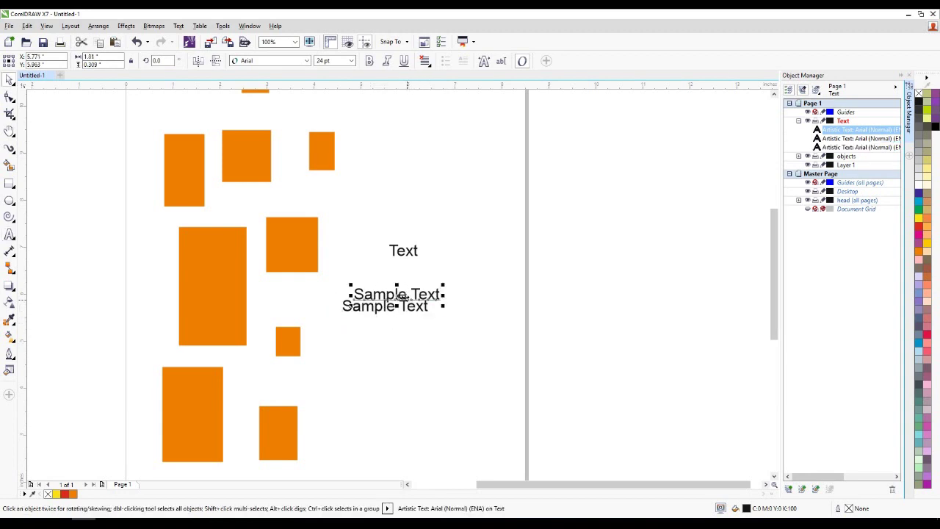
drag(402, 296, 414, 395)
double_click(414, 394)
key(BackSpace)
text(Corel Draw)
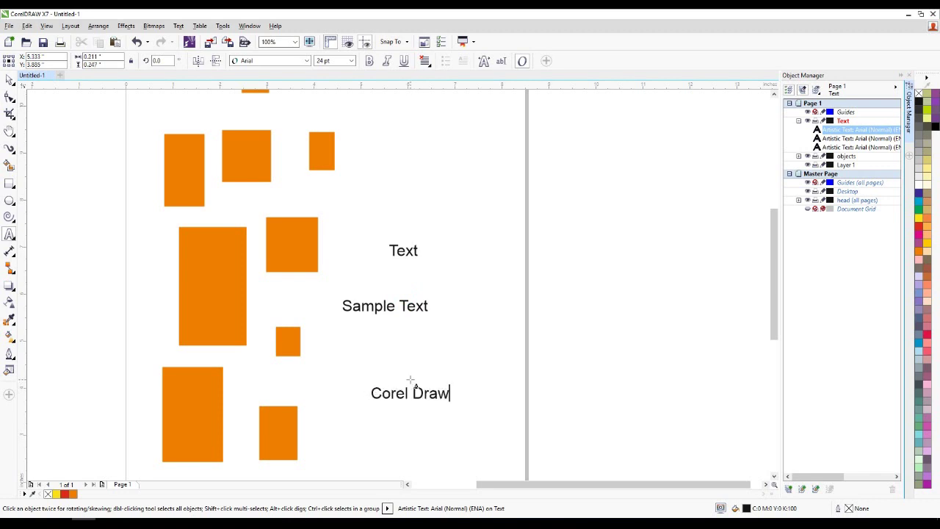
- Duplicate the "Corel Draw" text and place the copy just below the original
key(ctrl+space)
key(ctrl+d)
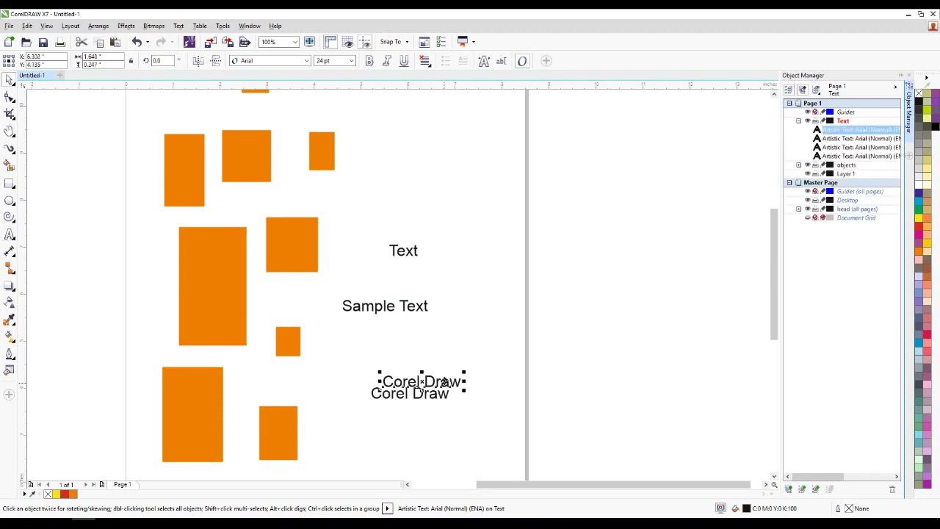
drag(426, 382, 420, 431)
scroll(416, 323, down, 1)
scroll(413, 368, up, 1)
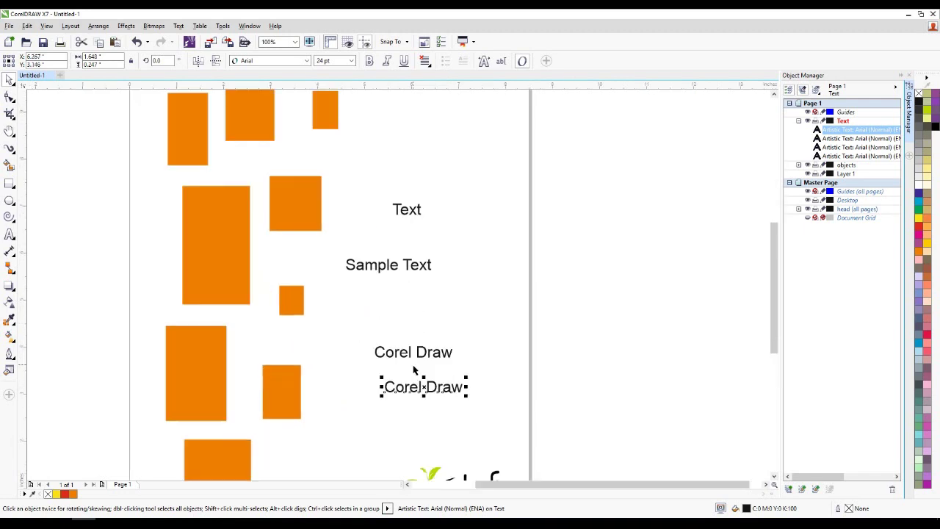
drag(429, 381, 418, 390)
- Select the four text objects and align their centers in one vertical column
scroll(454, 322, down, 1)
drag(571, 217, 365, 382)
click(554, 300)
drag(539, 214, 374, 376)
click(536, 299)
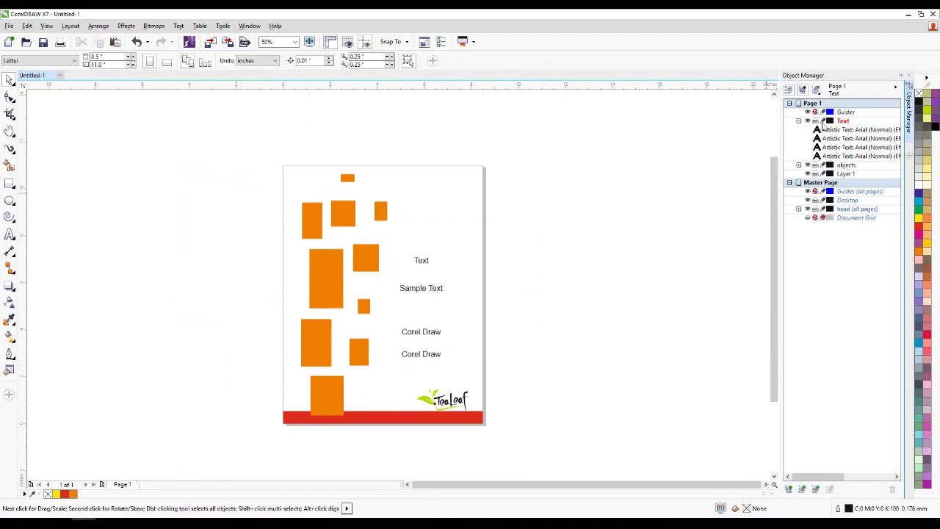
- Toggle the visibility of the Text layer repeatedly to check its four text objects, leaving it hidden
click(808, 121)
click(808, 121)
click(809, 121)
click(809, 121)
click(809, 121)
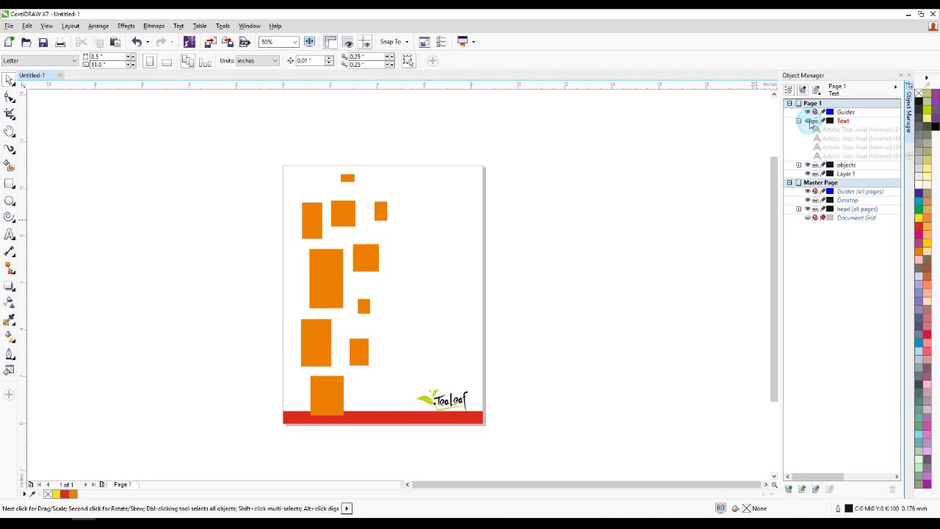
click(808, 121)
click(809, 121)
click(809, 121)
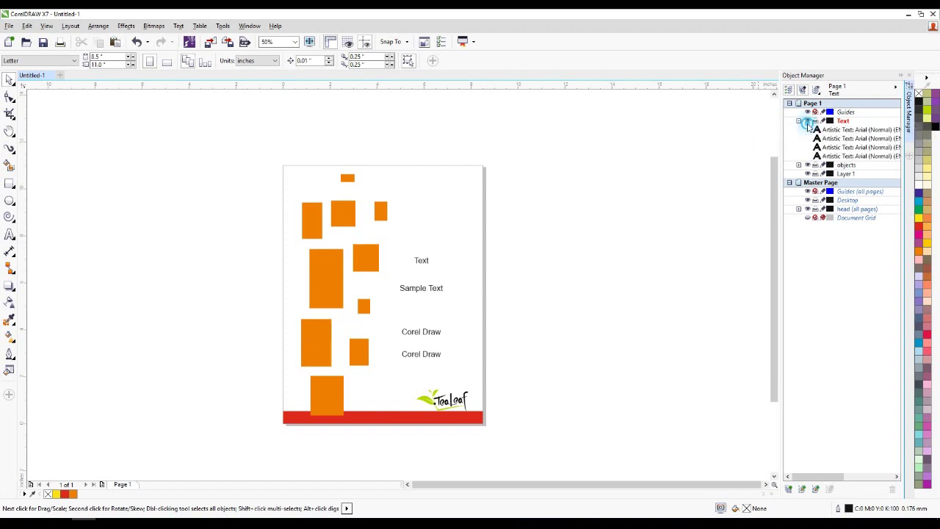
click(809, 121)
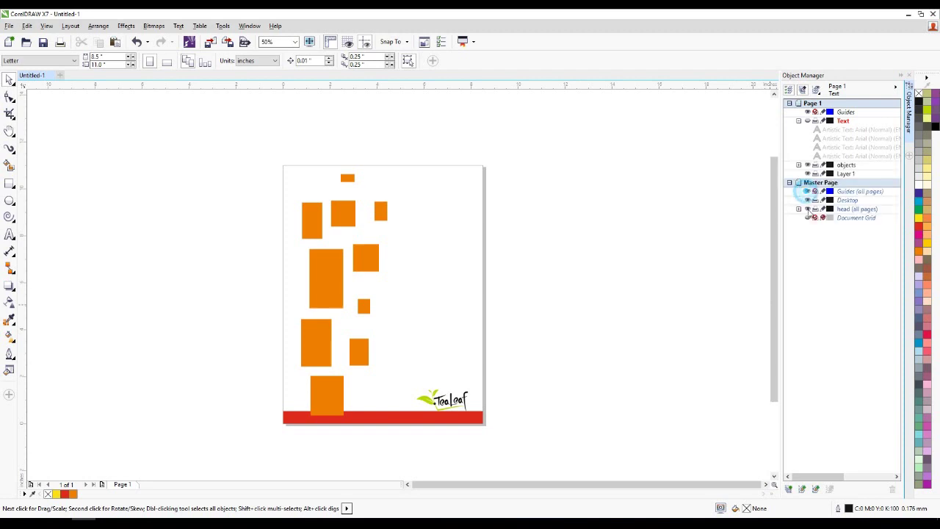
- Hide and show the head master layer to check the logo and footer, and make the Text layer visible again
click(808, 209)
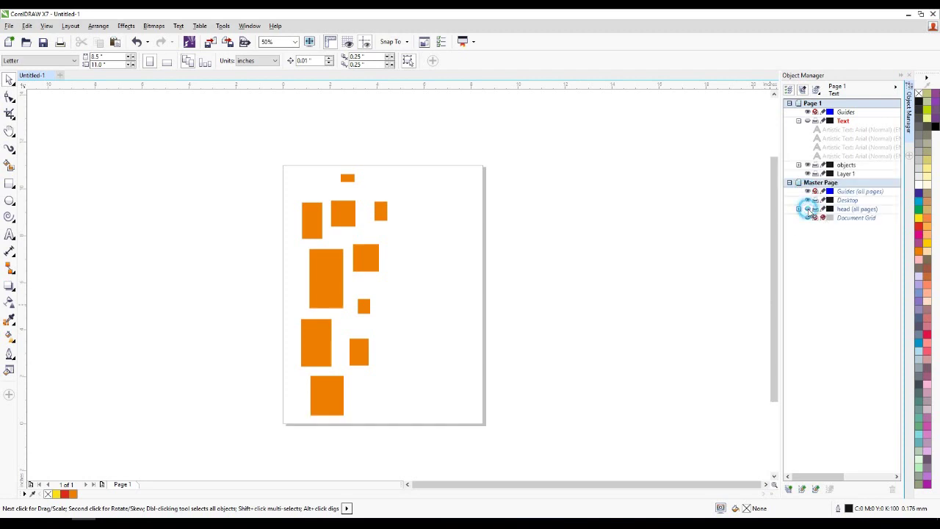
click(808, 210)
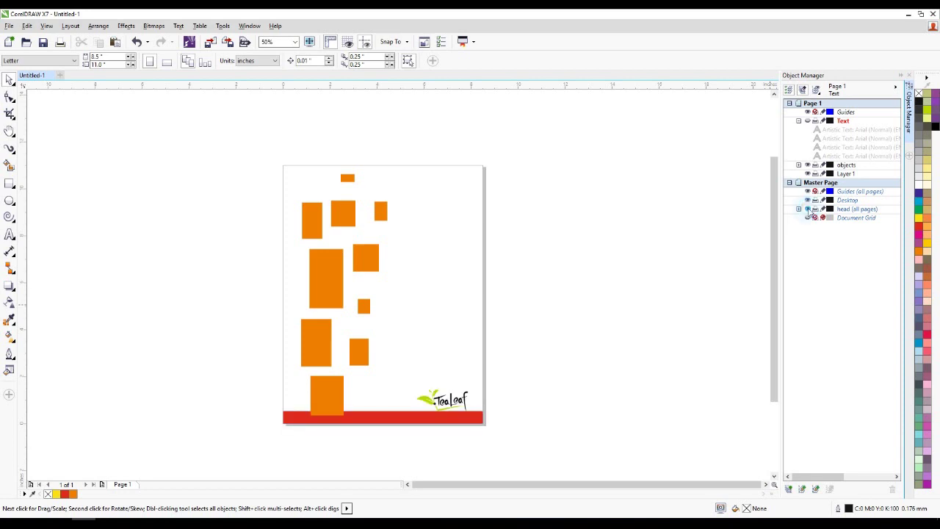
click(808, 210)
click(808, 209)
click(808, 121)
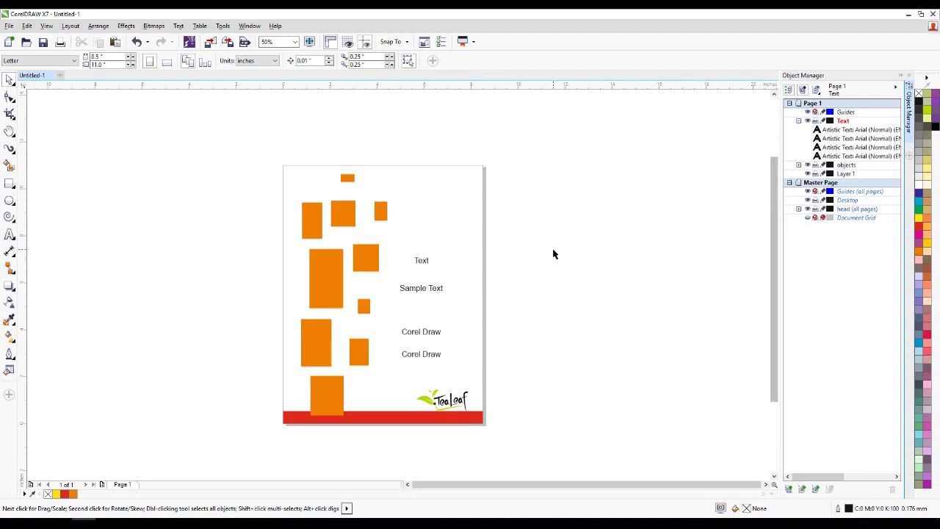
- Draw a closed teardrop-like curve about 1.11 by 1.09 inches above the word "Text" with the Pen tool, and delete it
scroll(418, 203, up, 2)
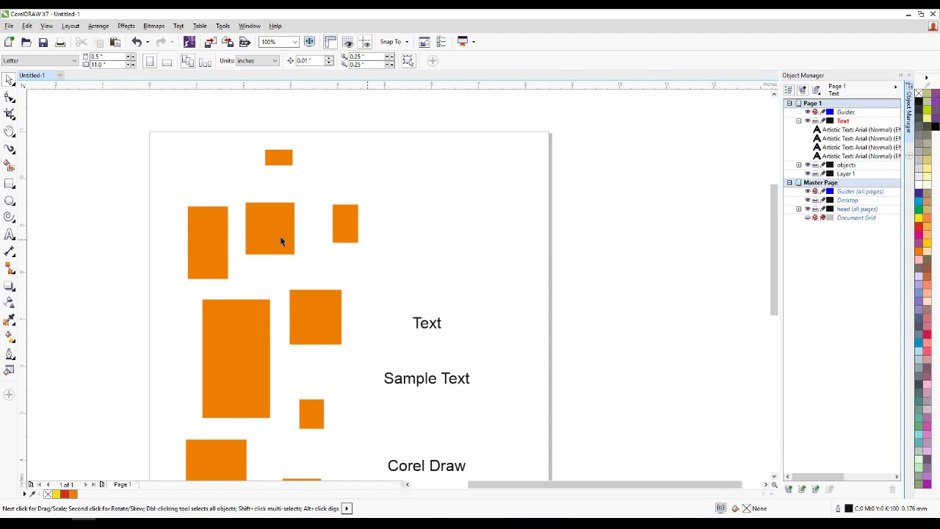
click(10, 147)
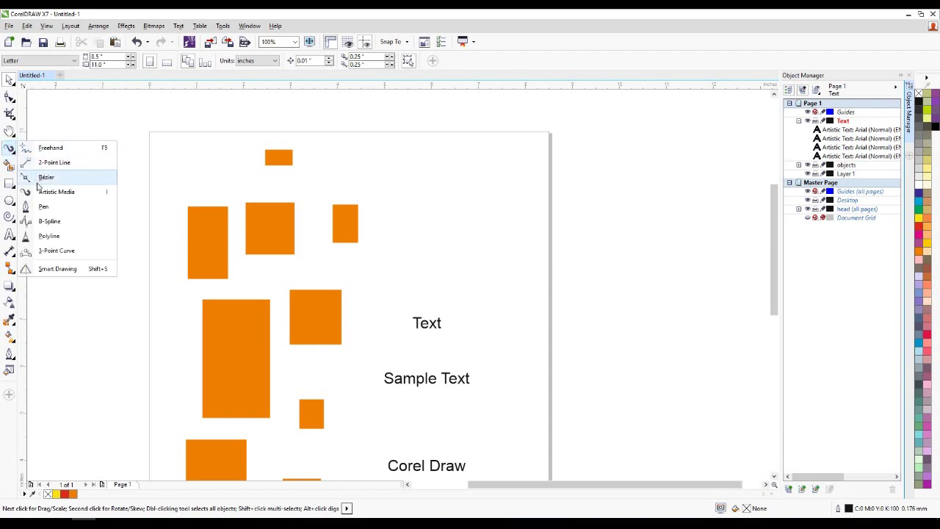
click(42, 206)
scroll(456, 211, up, 2)
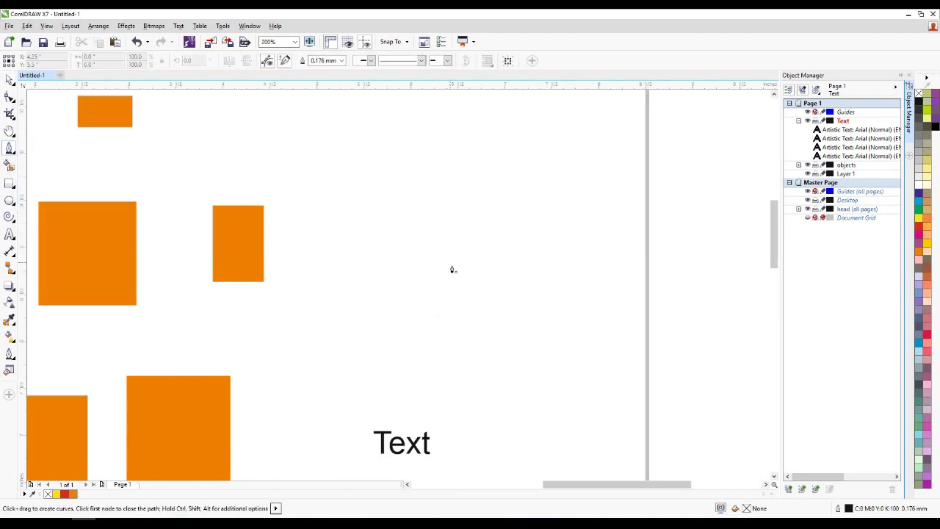
click(390, 257)
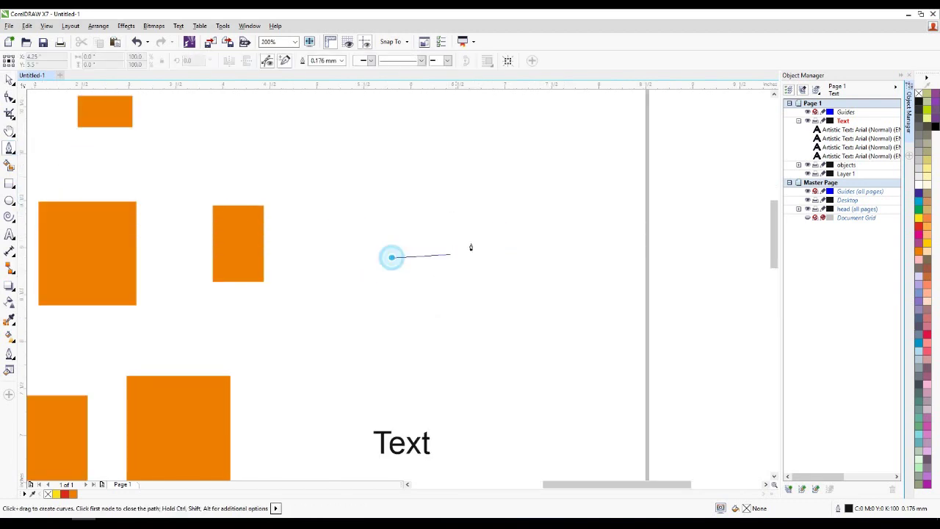
drag(491, 232, 528, 299)
drag(390, 257, 397, 314)
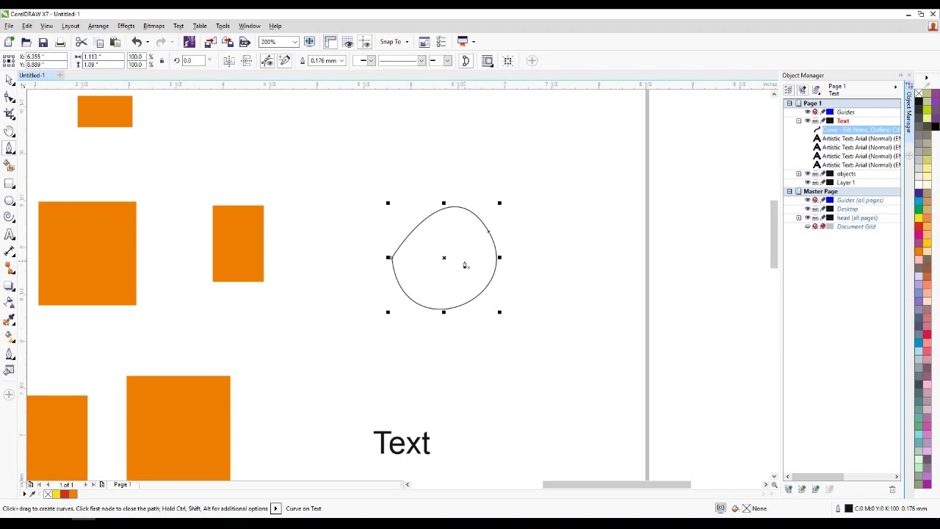
click(9, 79)
click(455, 256)
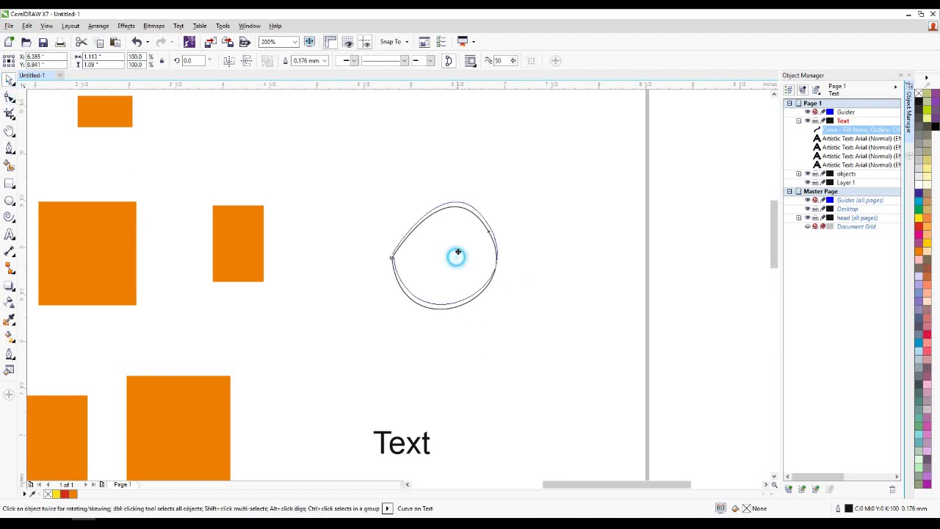
key(Delete)
- Draw a light peach-filled circle about 1.41 inches across above the word "Text", on a new layer named Head
click(8, 200)
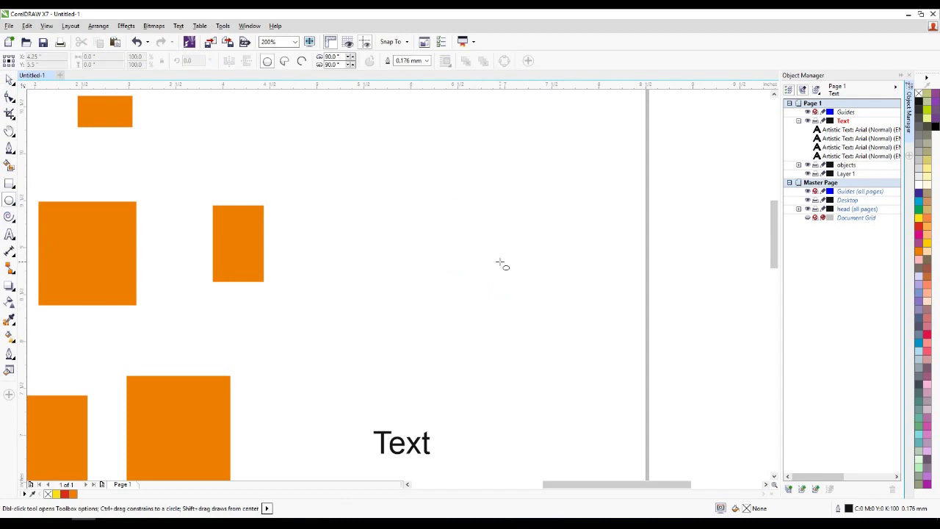
click(789, 489)
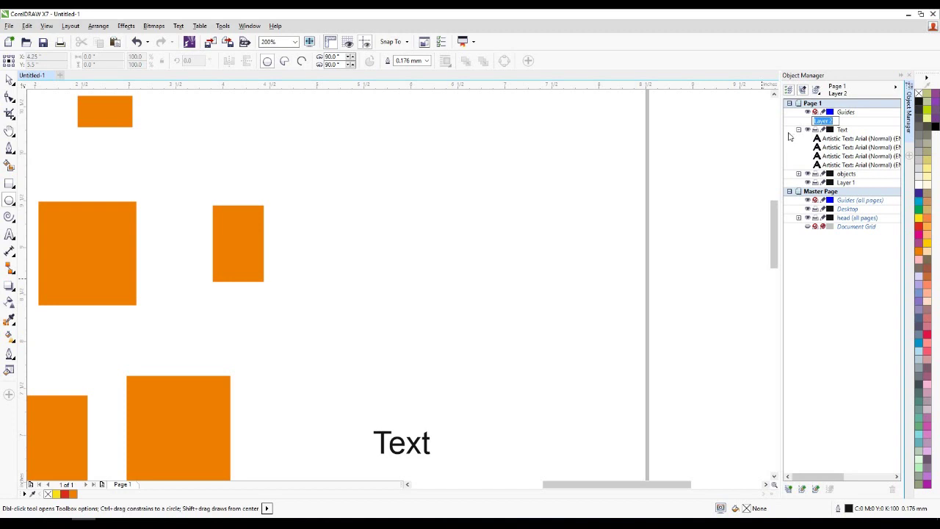
text(Head)
key(Return)
mouse_move(401, 174)
mouse_down()
mouse_move(461, 275)
mouse_move(537, 310)
mouse_up()
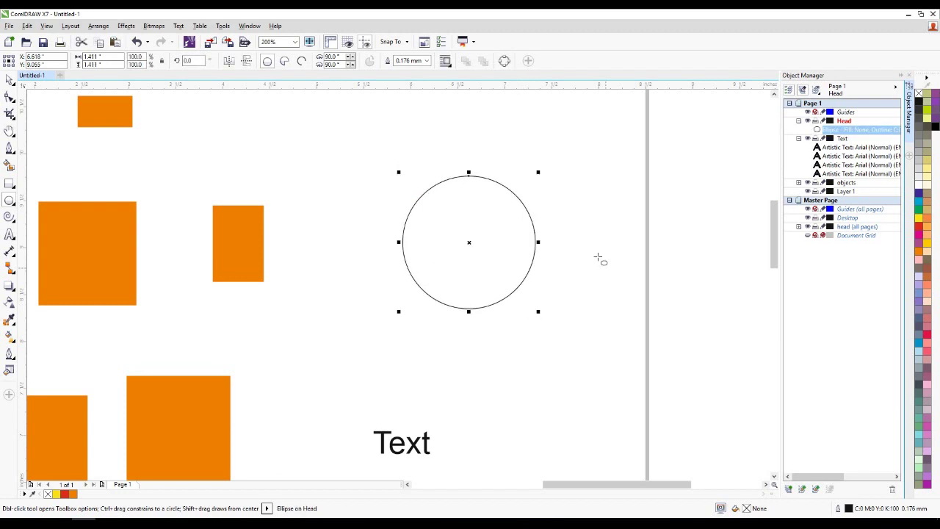
click(919, 264)
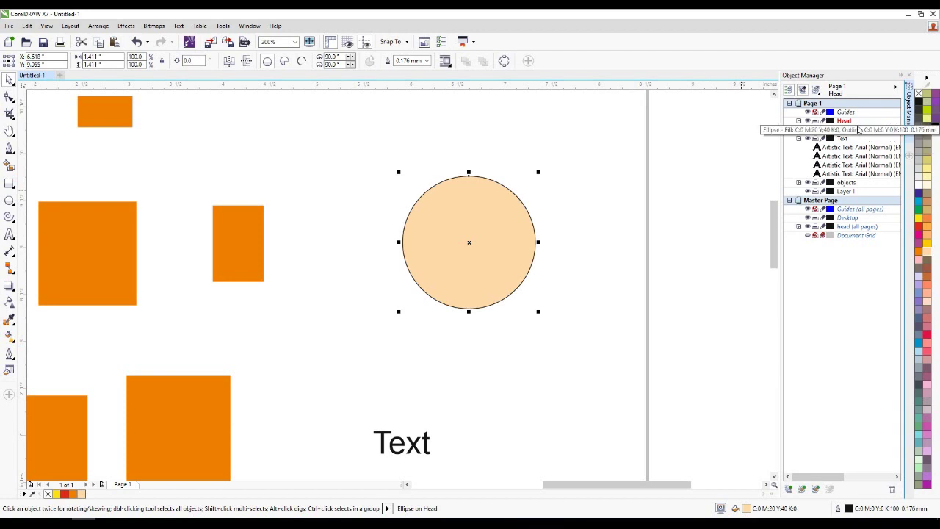
- Add another layer above Head, name it Eyes, and make it the active layer
click(789, 489)
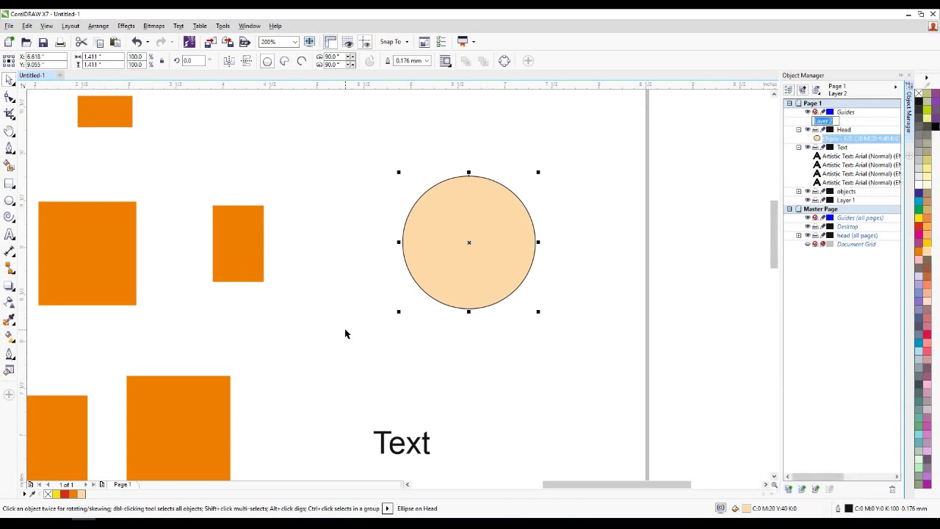
text(s)
click(842, 122)
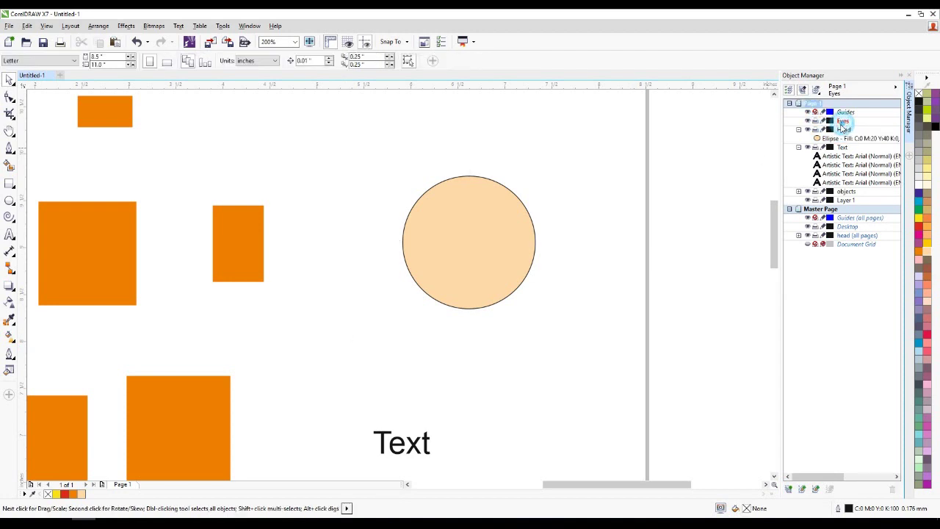
- Draw an eye circle about 0.365 inches across on the head and place a duplicate beside it as the right eye
click(7, 202)
drag(413, 218, 454, 260)
key(space)
key(ctrl+d)
drag(469, 227, 494, 244)
drag(579, 210, 368, 285)
click(577, 250)
- Duplicate the right eye circle and shrink the copy to a pupil about 0.1 inches across inside that eye
click(481, 242)
scroll(481, 242, up, 2)
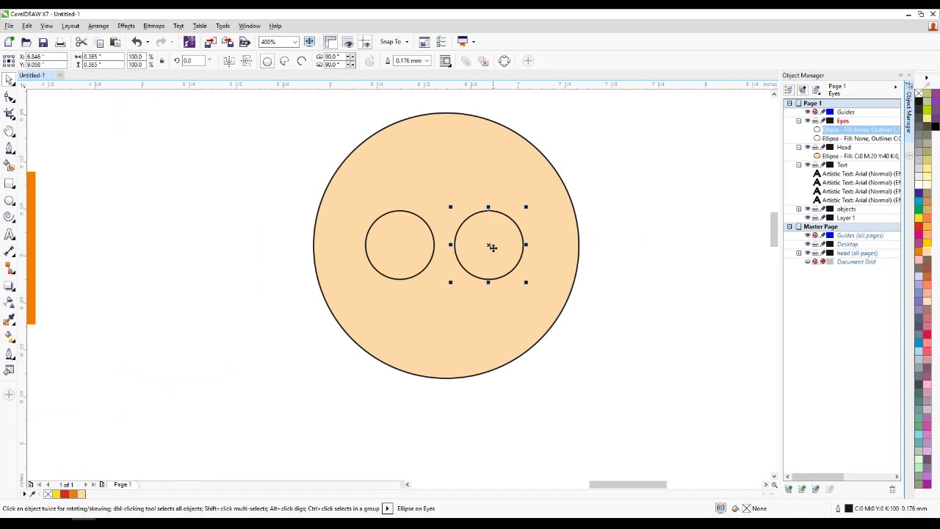
key(ctrl+d)
drag(572, 159, 490, 258)
- Fill both large eye circles with white
key(Tab)
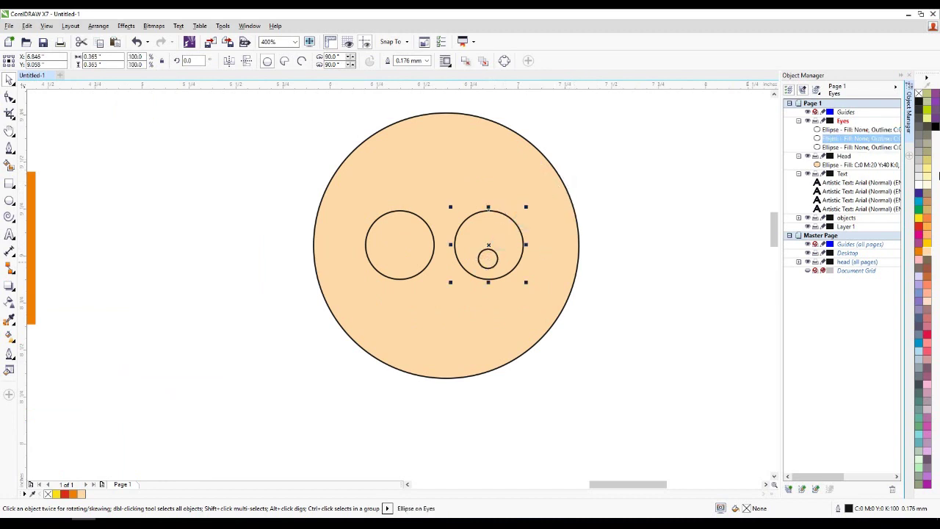
click(919, 188)
click(393, 246)
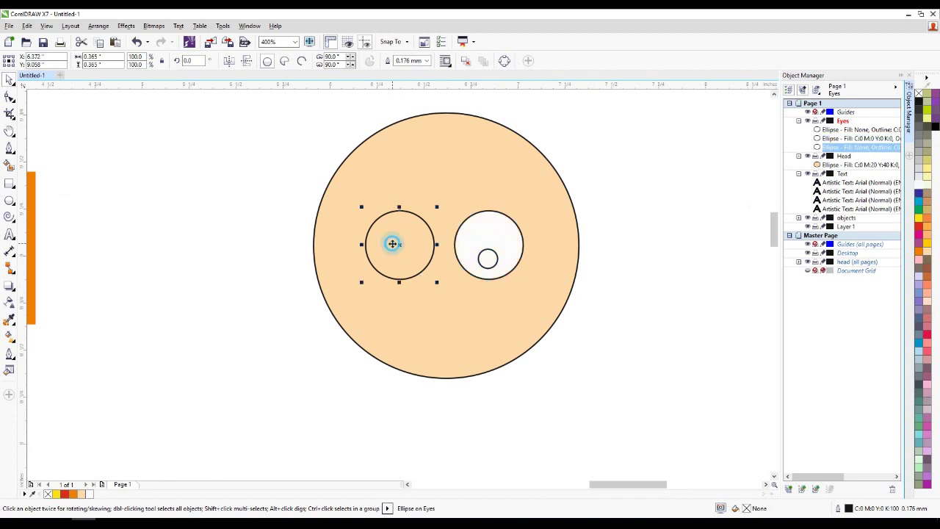
click(919, 189)
- Duplicate the small pupil circle and place the copy inside the left eye
click(487, 257)
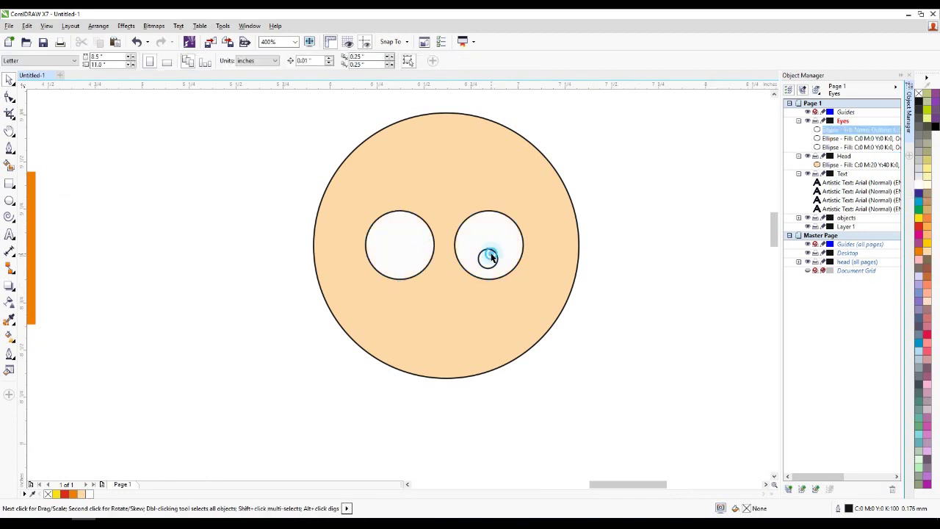
key(ctrl+d)
drag(534, 212, 409, 253)
click(670, 215)
- Select both pupil circles and fill them with black
click(489, 256)
shift+click(418, 253)
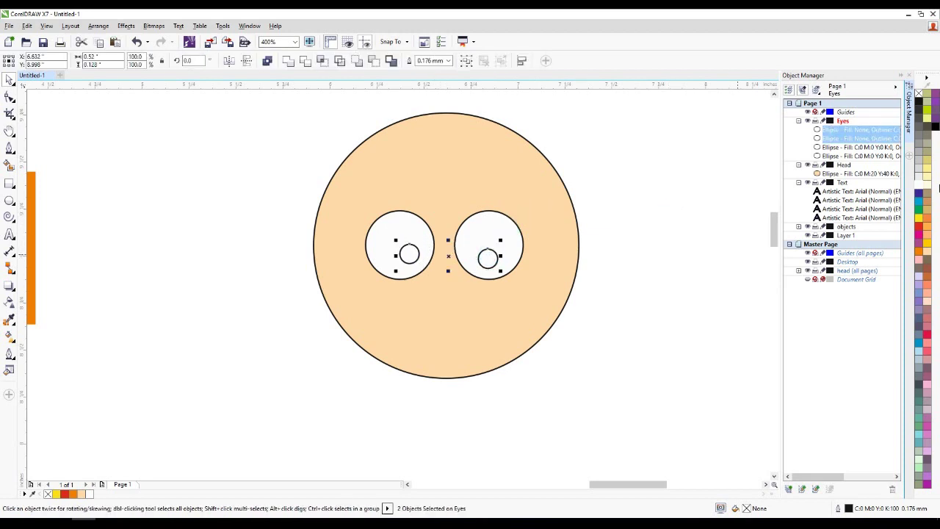
click(919, 102)
click(661, 227)
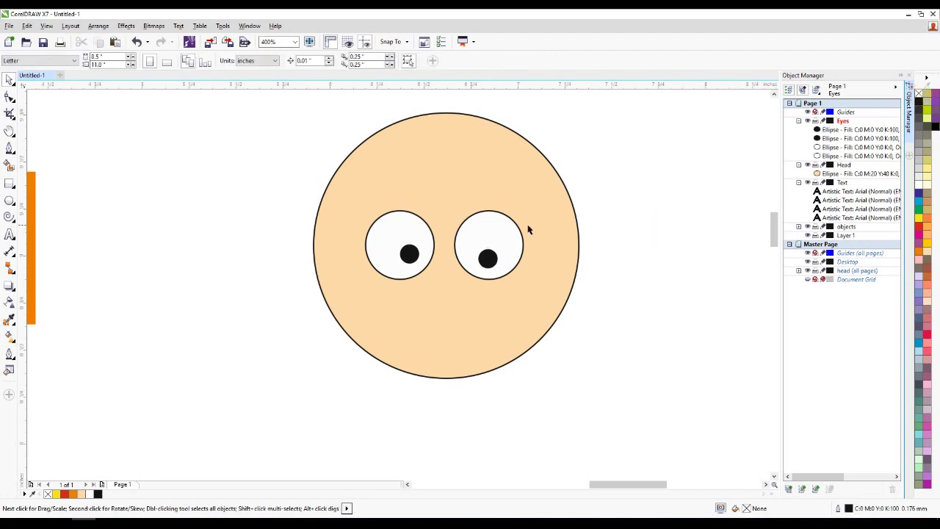
- Select the four eye objects to check them, and hide and show the Eyes layer twice
drag(584, 179, 221, 337)
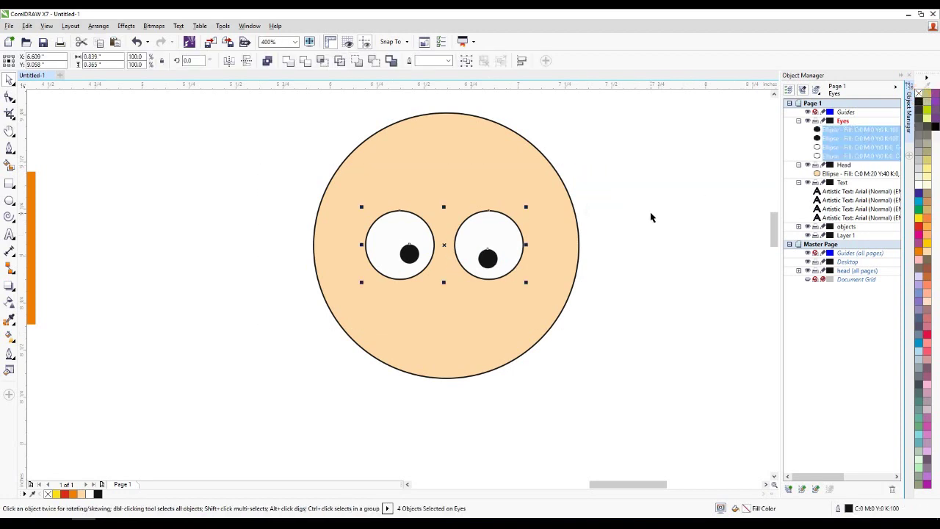
click(716, 152)
click(808, 121)
click(807, 121)
click(807, 121)
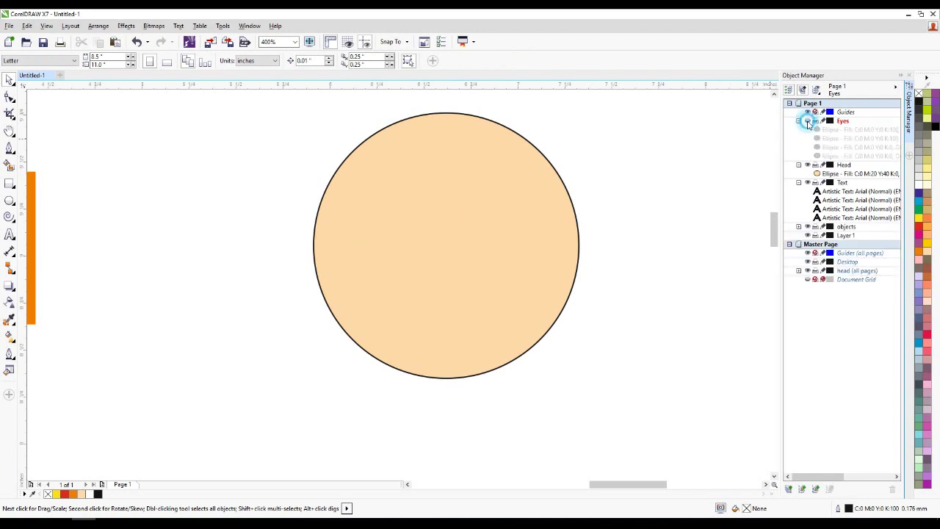
click(807, 121)
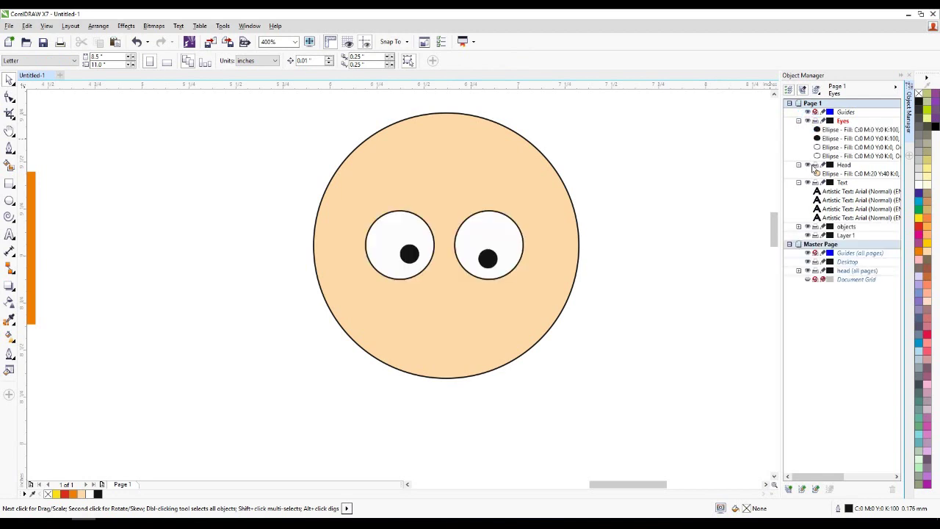
- Hide and show the Head layer twice to check the face circle separately from the eyes
click(807, 166)
click(807, 165)
click(807, 165)
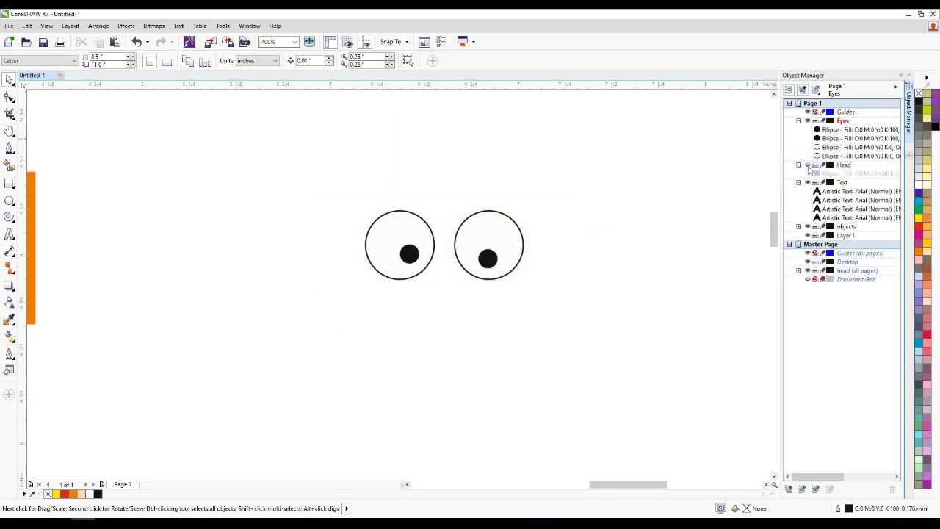
click(807, 165)
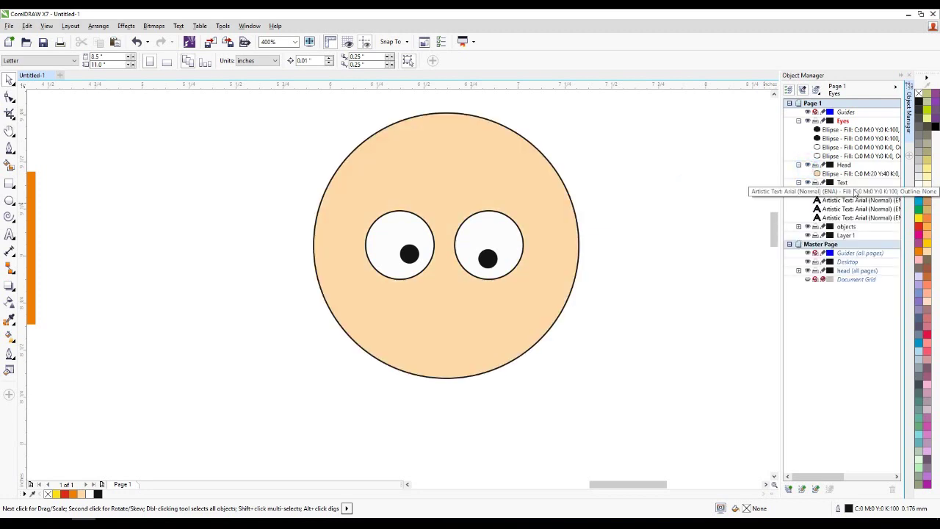
- Select the head circle on the page and the right eye from the object list to compare their entries, activating the Text layer in between
click(482, 243)
click(723, 213)
click(489, 153)
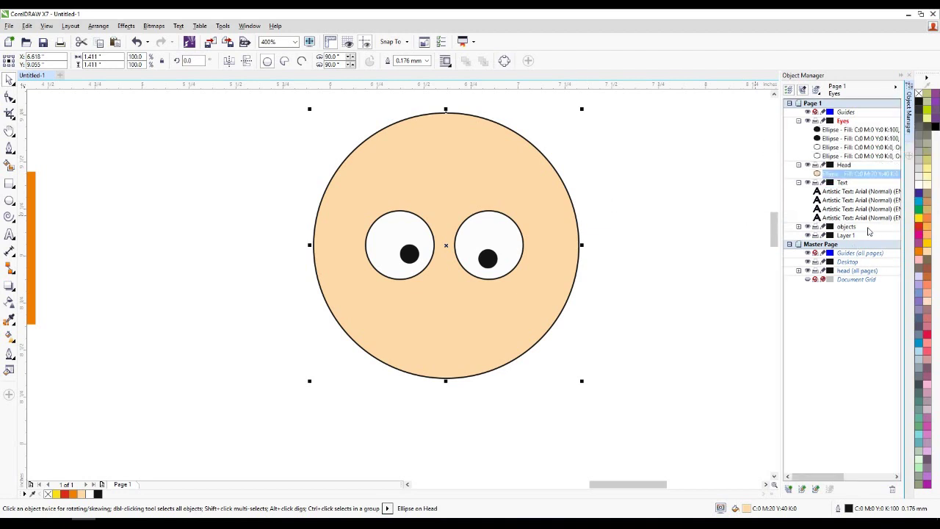
click(844, 183)
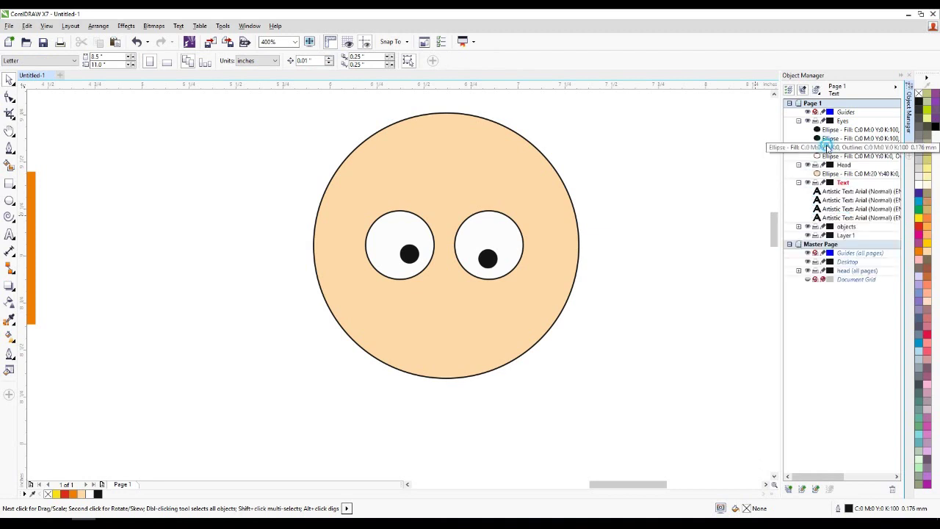
click(837, 147)
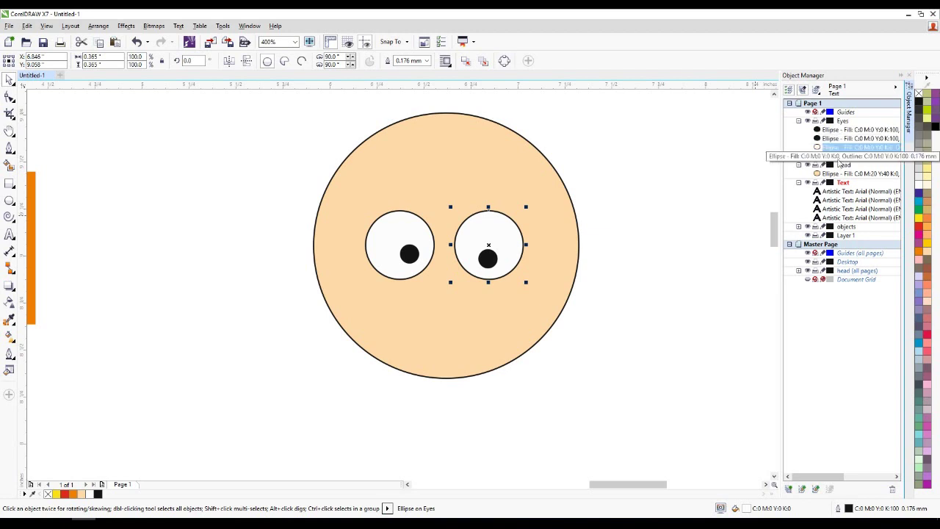
click(650, 250)
- Select the right pupil from the object list, try several fill colors including 10% black, and return it to black
click(830, 138)
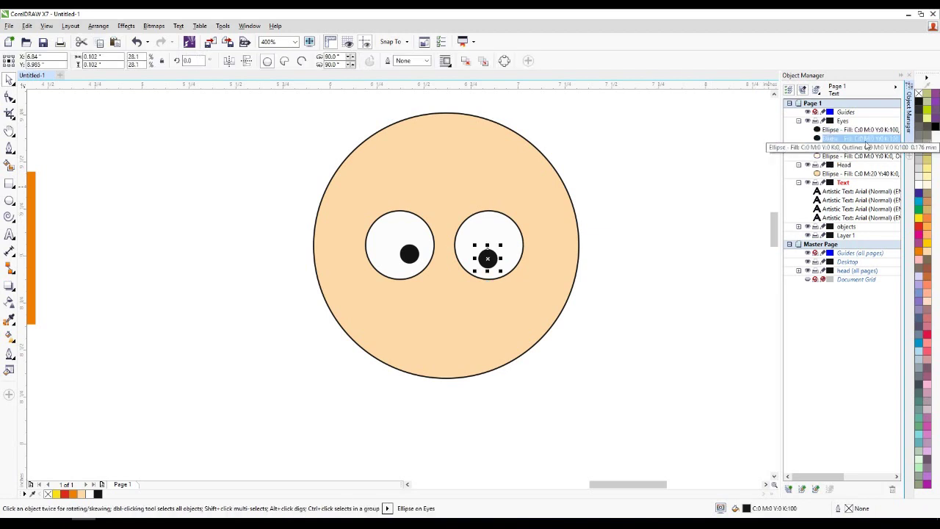
click(921, 188)
click(919, 174)
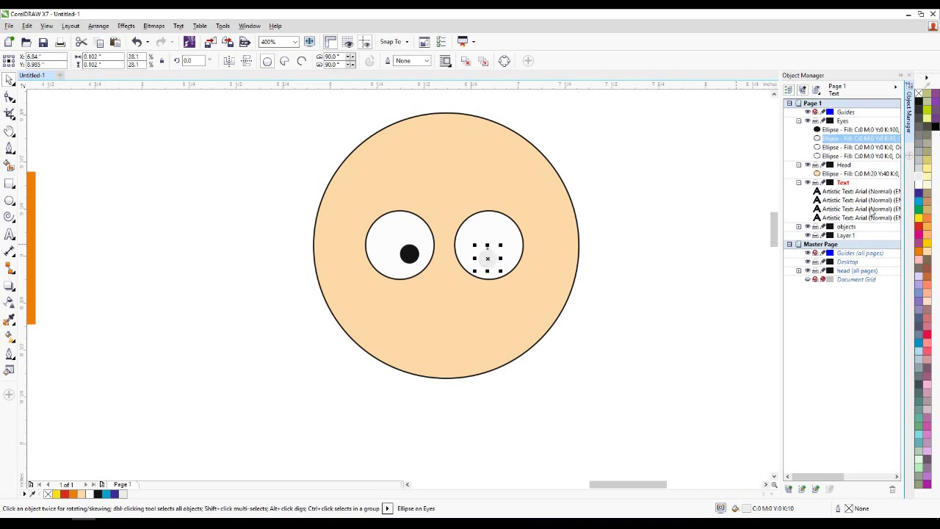
click(928, 167)
click(920, 126)
click(918, 102)
- Select the left pupil from the object list, fill it with red, and return it to black
click(835, 130)
click(919, 228)
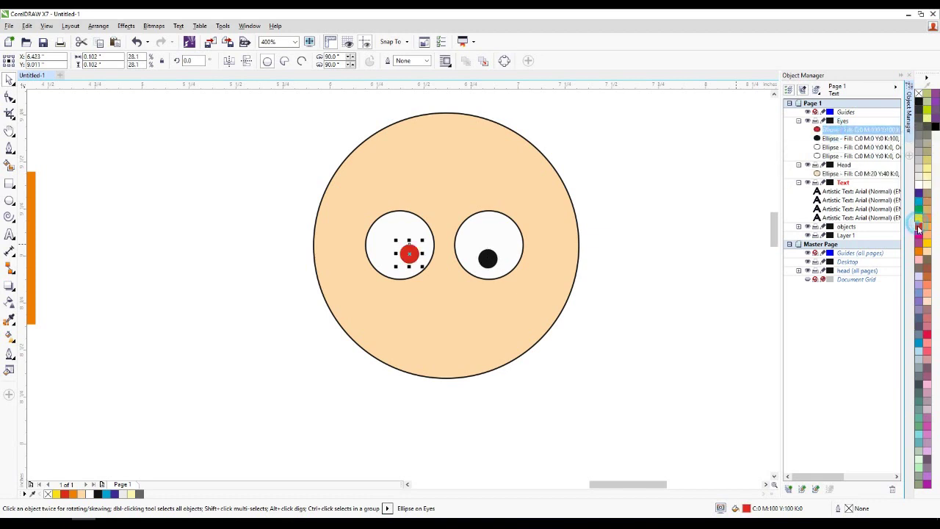
click(918, 102)
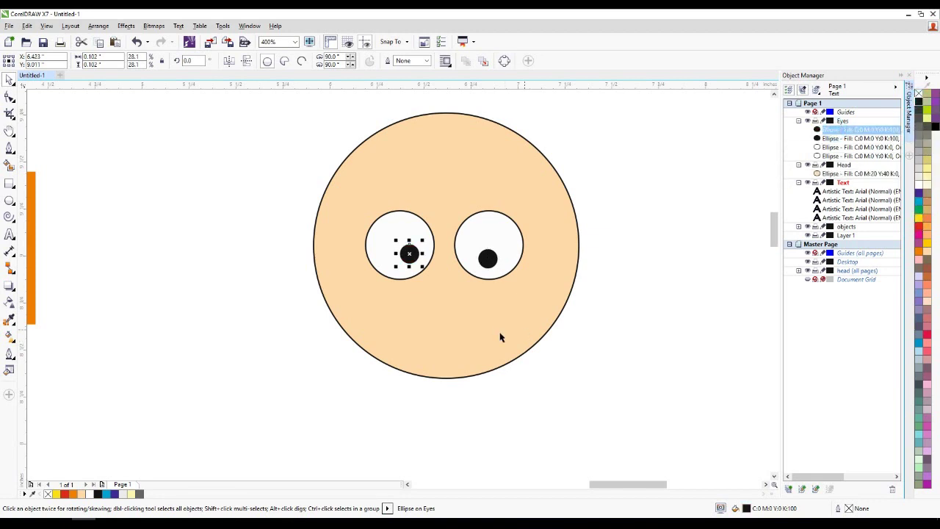
- Examine the commands available for the right pupil's list entry, such as Order, Lock Object and Symbol, and leave without choosing any
click(830, 139)
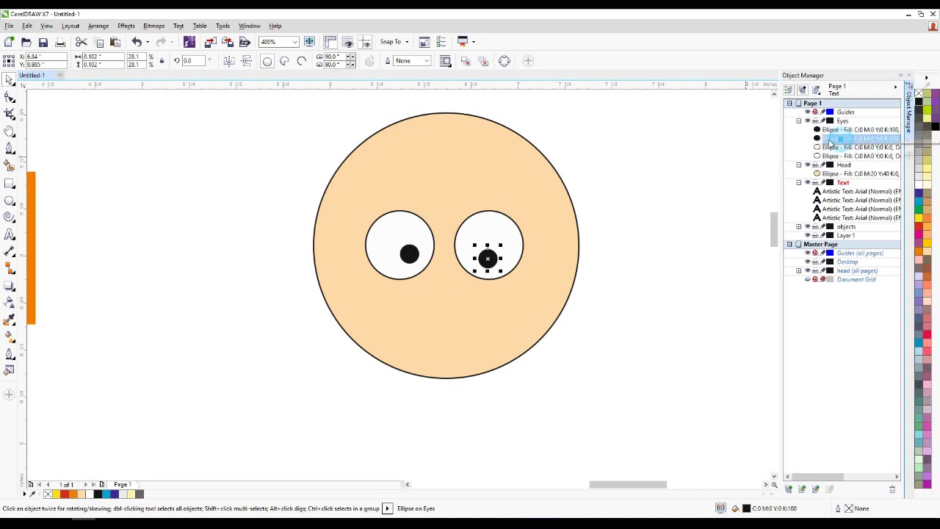
right_click(830, 141)
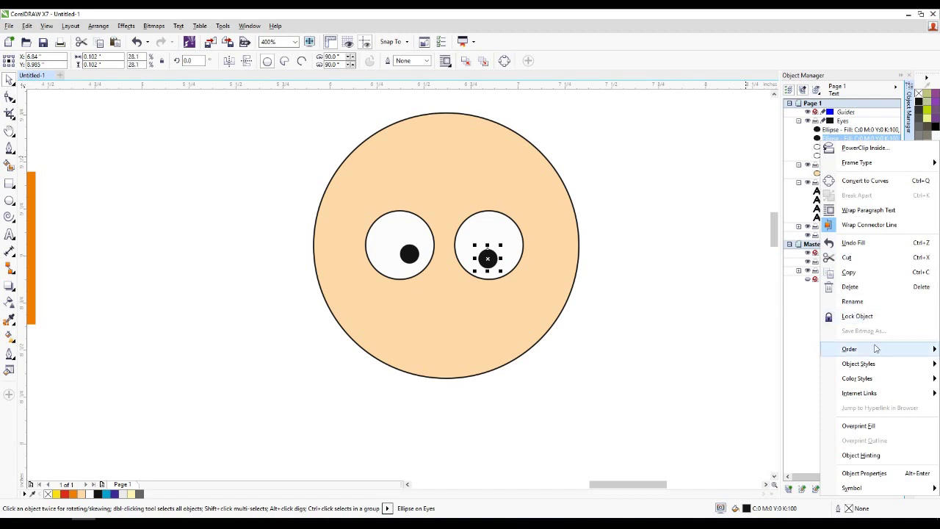
mouse_move(885, 355)
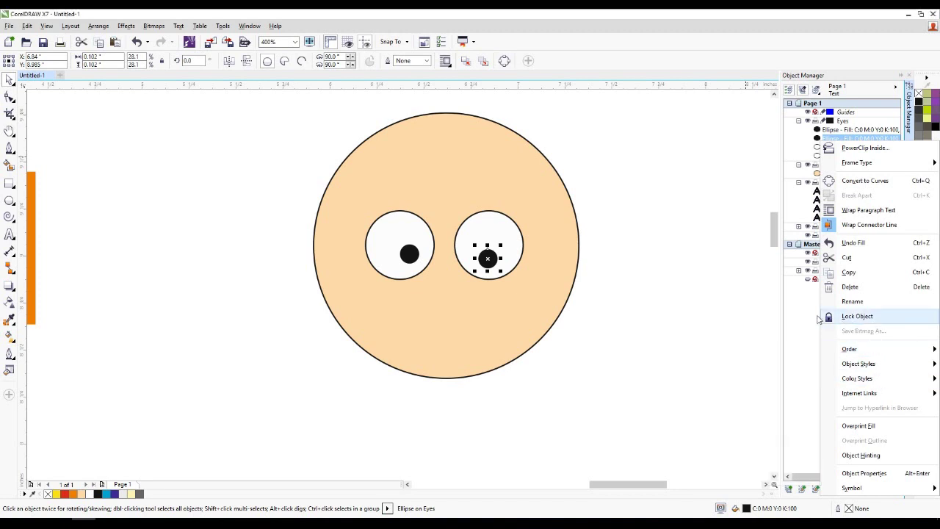
mouse_move(865, 367)
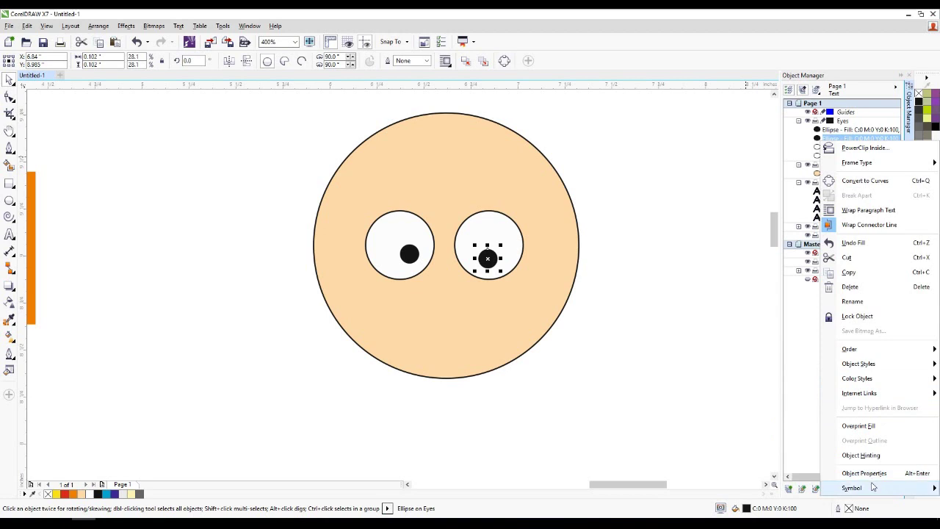
mouse_move(874, 487)
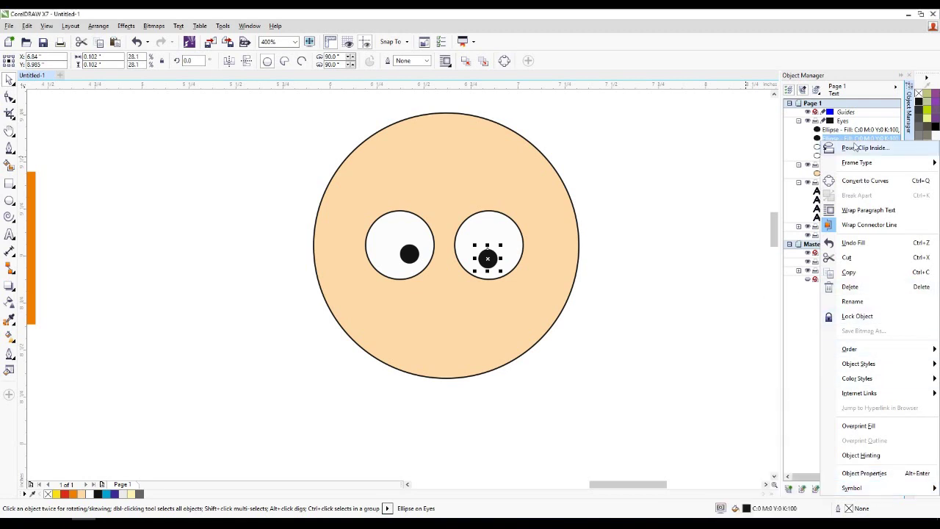
click(753, 153)
click(705, 157)
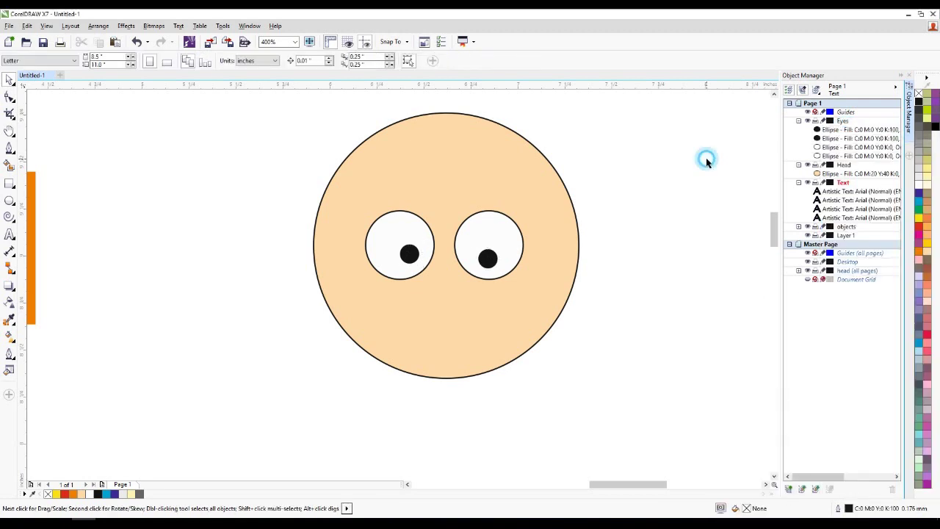
scroll(439, 337, down, 1)
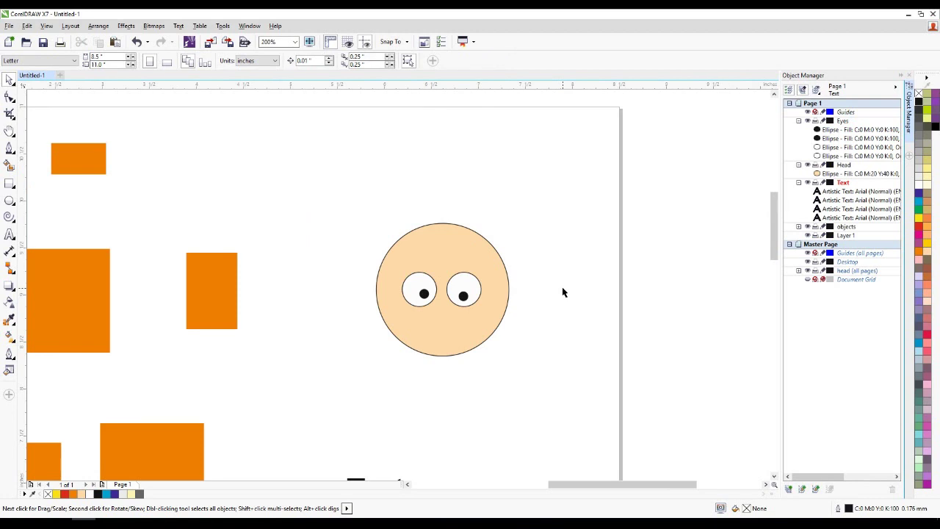
- Select the left eye's pupil from the object list, hide object properties, and turn off editing across layers
click(849, 129)
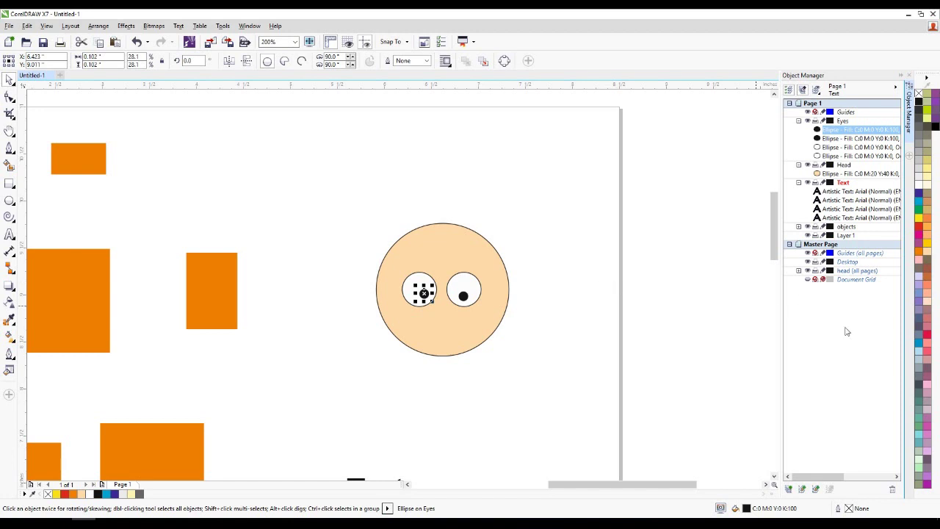
click(817, 90)
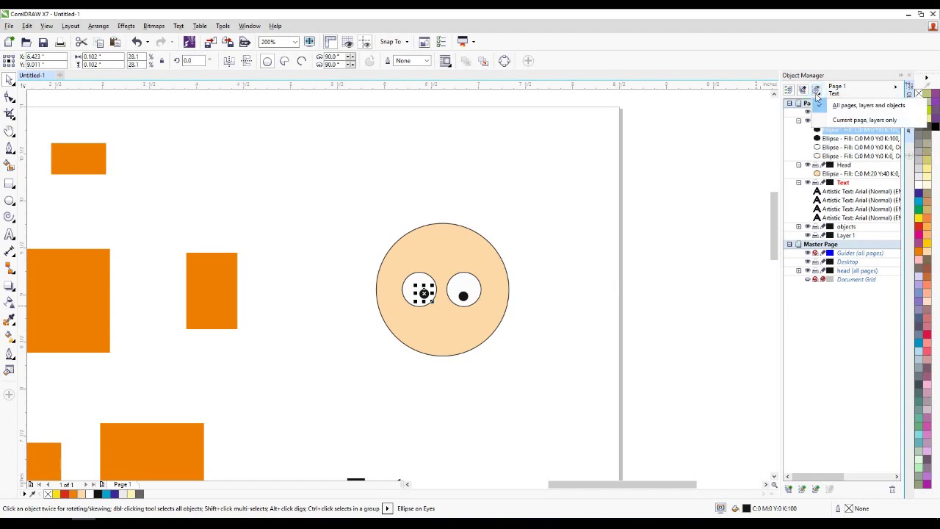
click(790, 91)
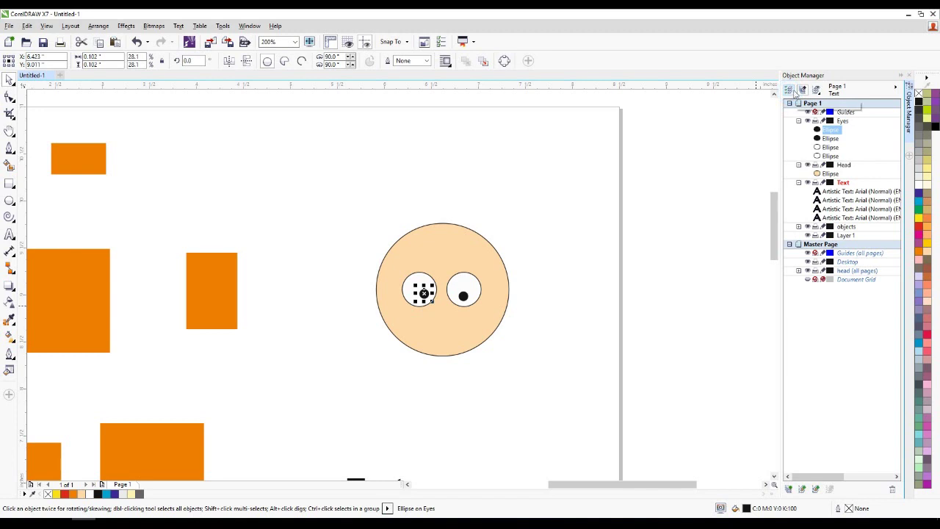
click(804, 90)
- Try the current page, layers only view, return to all pages, layers and objects, and review the Object Manager's options without choosing any
click(817, 91)
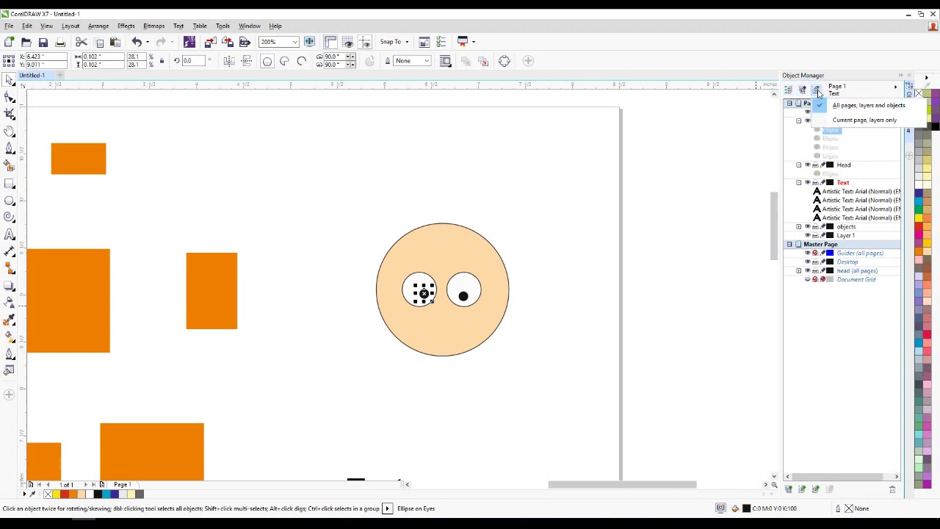
click(882, 119)
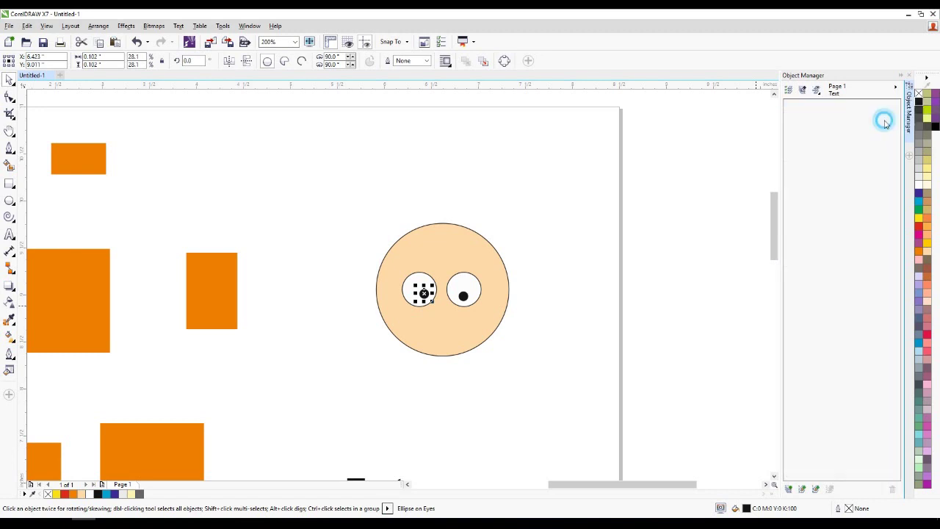
click(817, 90)
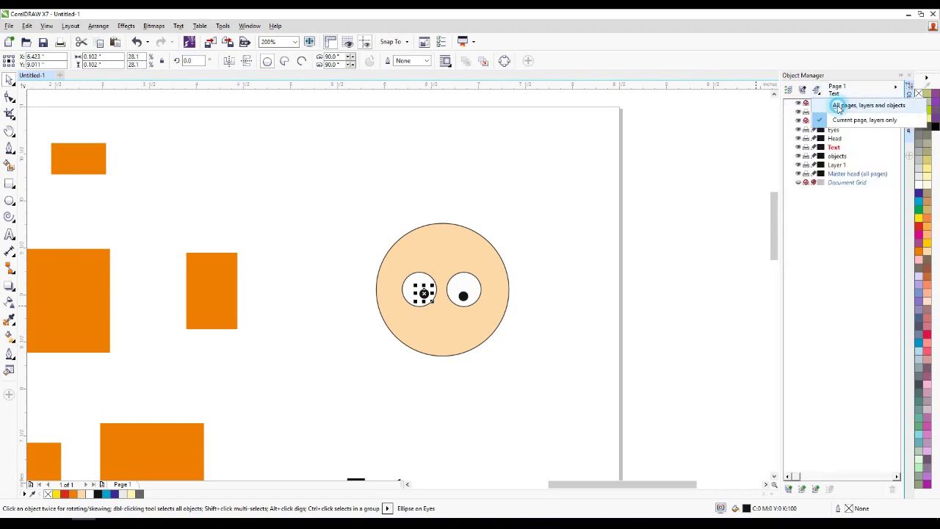
click(841, 104)
click(897, 88)
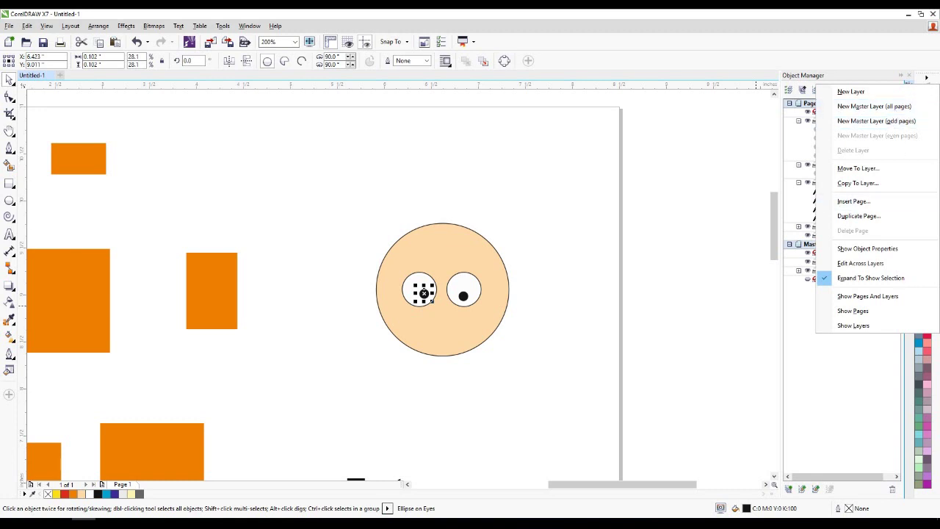
click(723, 451)
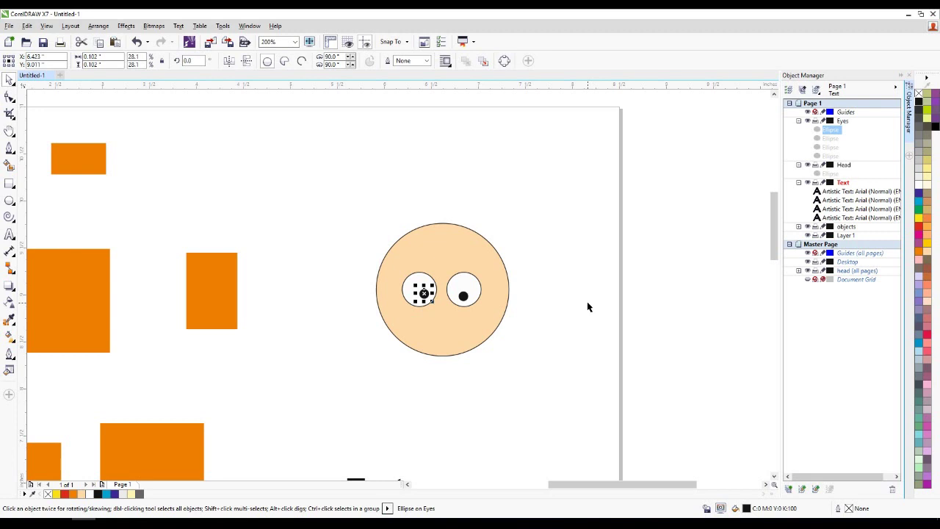
- Deselect the pupil, add a second page after Page 1, and switch between both pages to compare them, ending on Page 2
scroll(483, 261, down, 2)
click(599, 259)
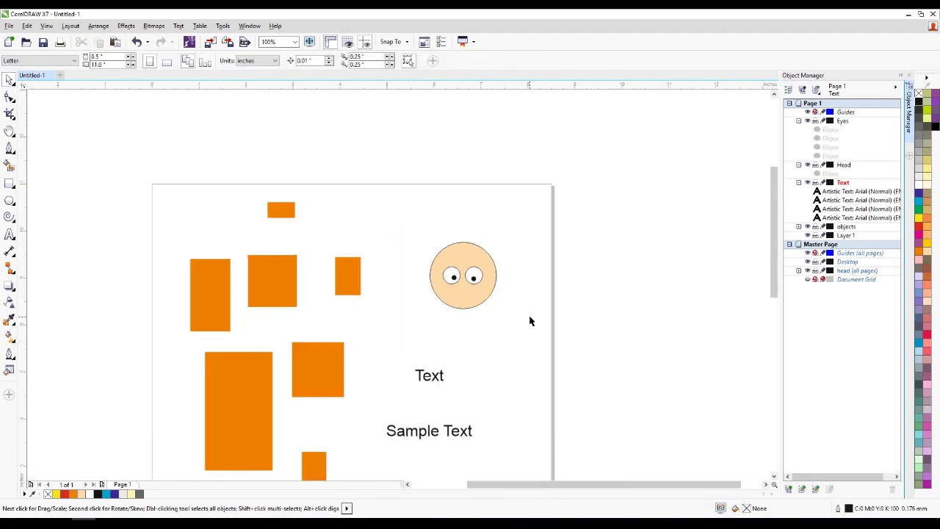
key(h)
mouse_move(476, 326)
mouse_down()
mouse_move(451, 288)
mouse_move(447, 315)
mouse_move(461, 250)
mouse_up()
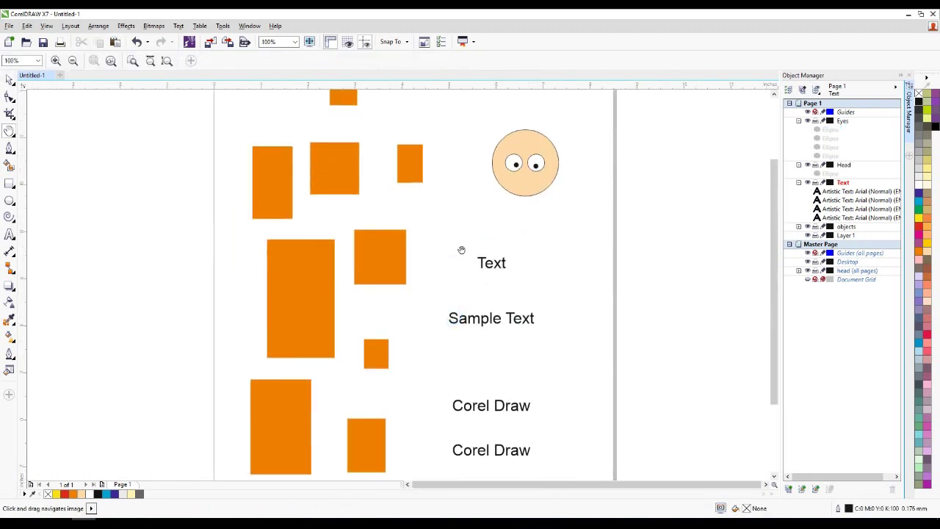
scroll(461, 250, down, 2)
key(space)
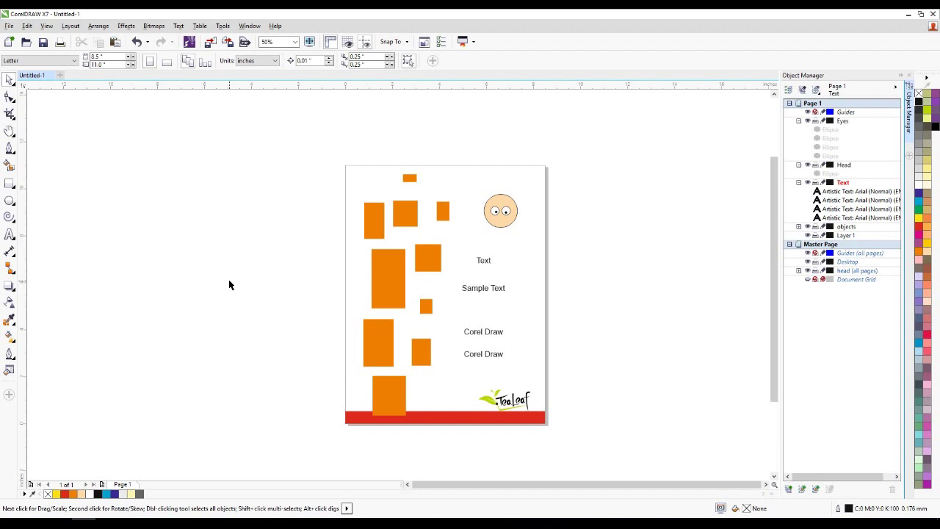
click(102, 484)
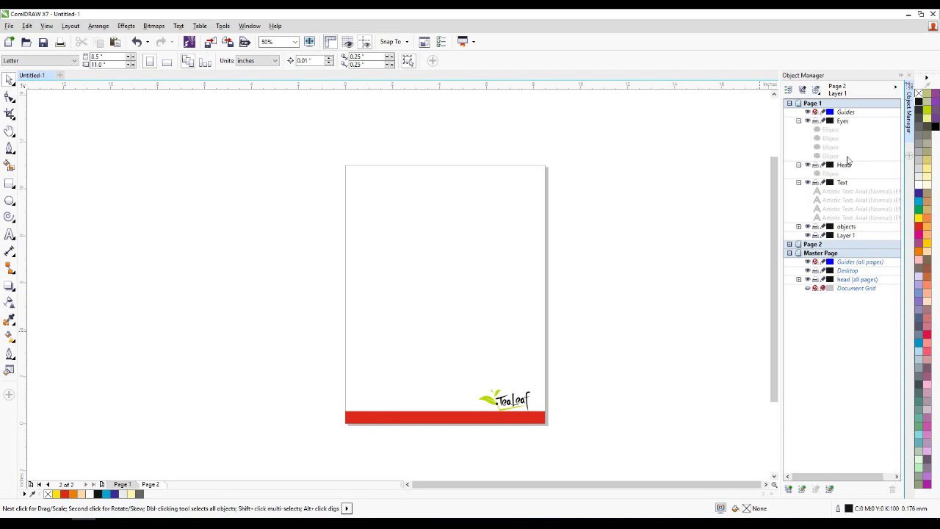
click(150, 484)
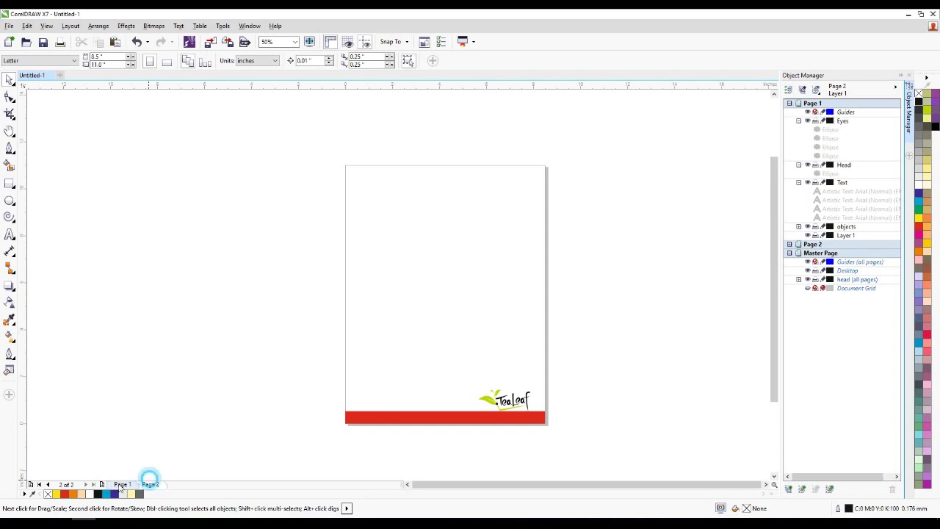
click(121, 485)
click(149, 485)
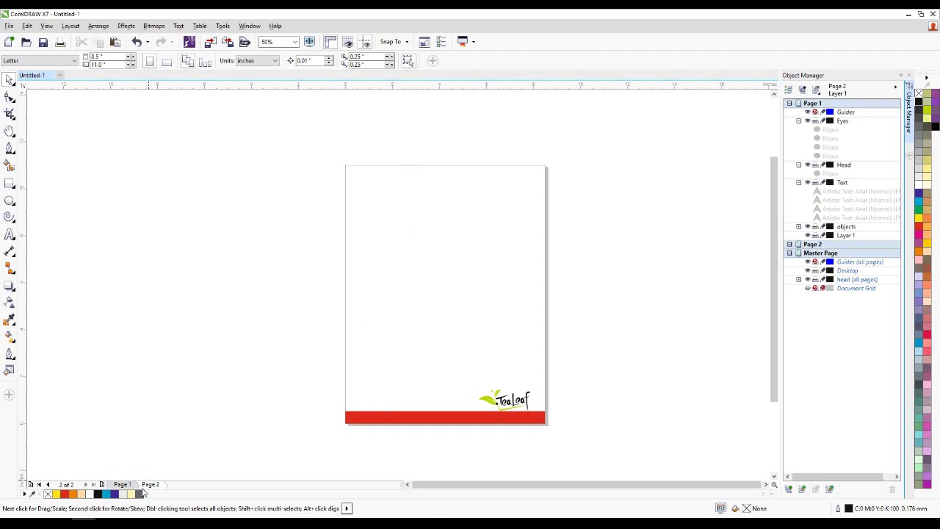
- Expand Page 2 in the object list, select its Layer 1, and add a new layer above it
click(790, 244)
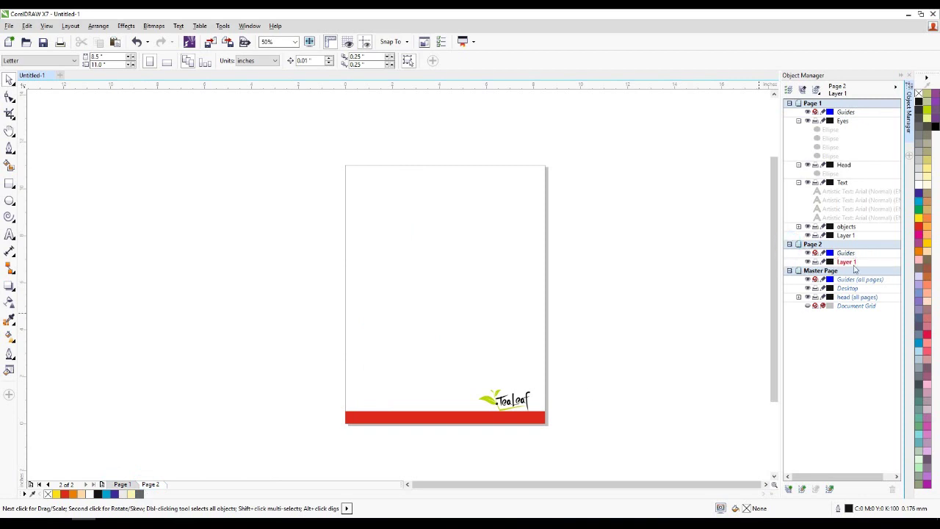
click(847, 262)
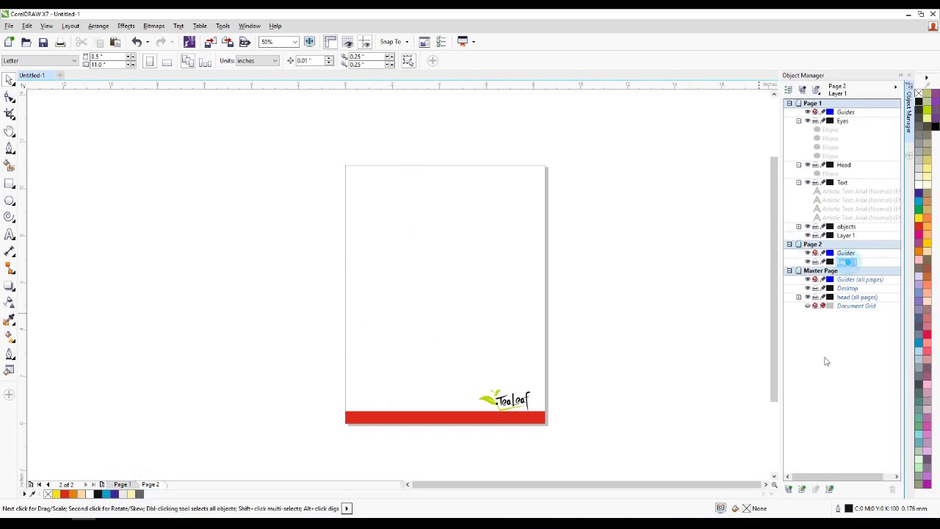
click(790, 490)
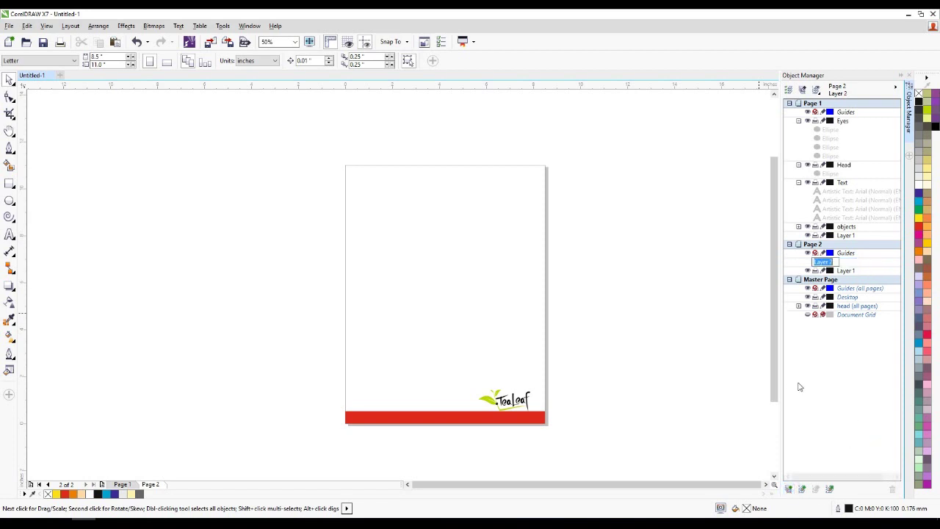